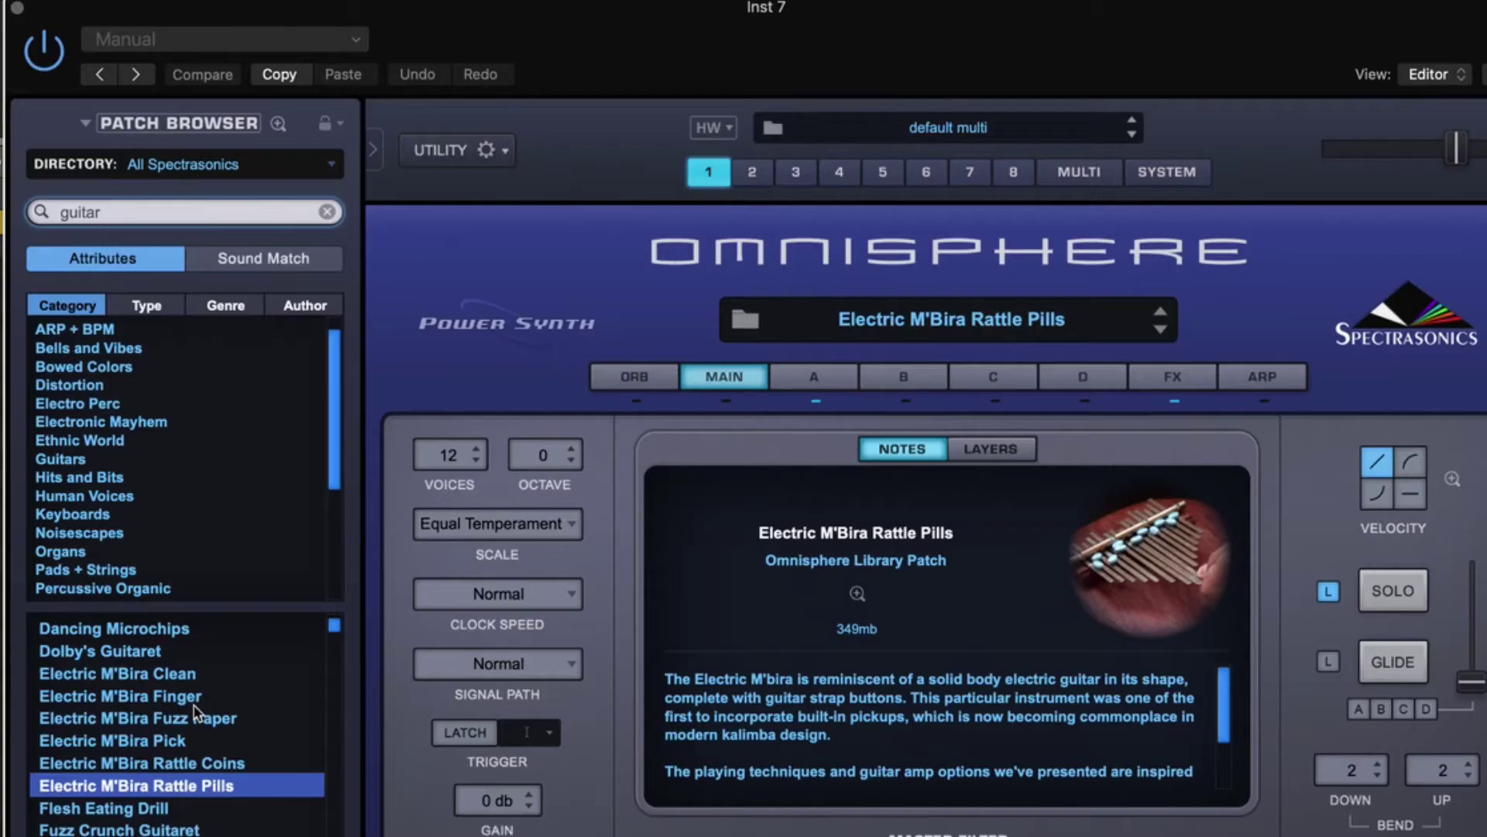
- Load the Electric M'Bira Rattle Pills patch on the Inst 7 track and record a melody over the eight-bar cycle
{"action": "left_click", "coordinate": [734, 743]}
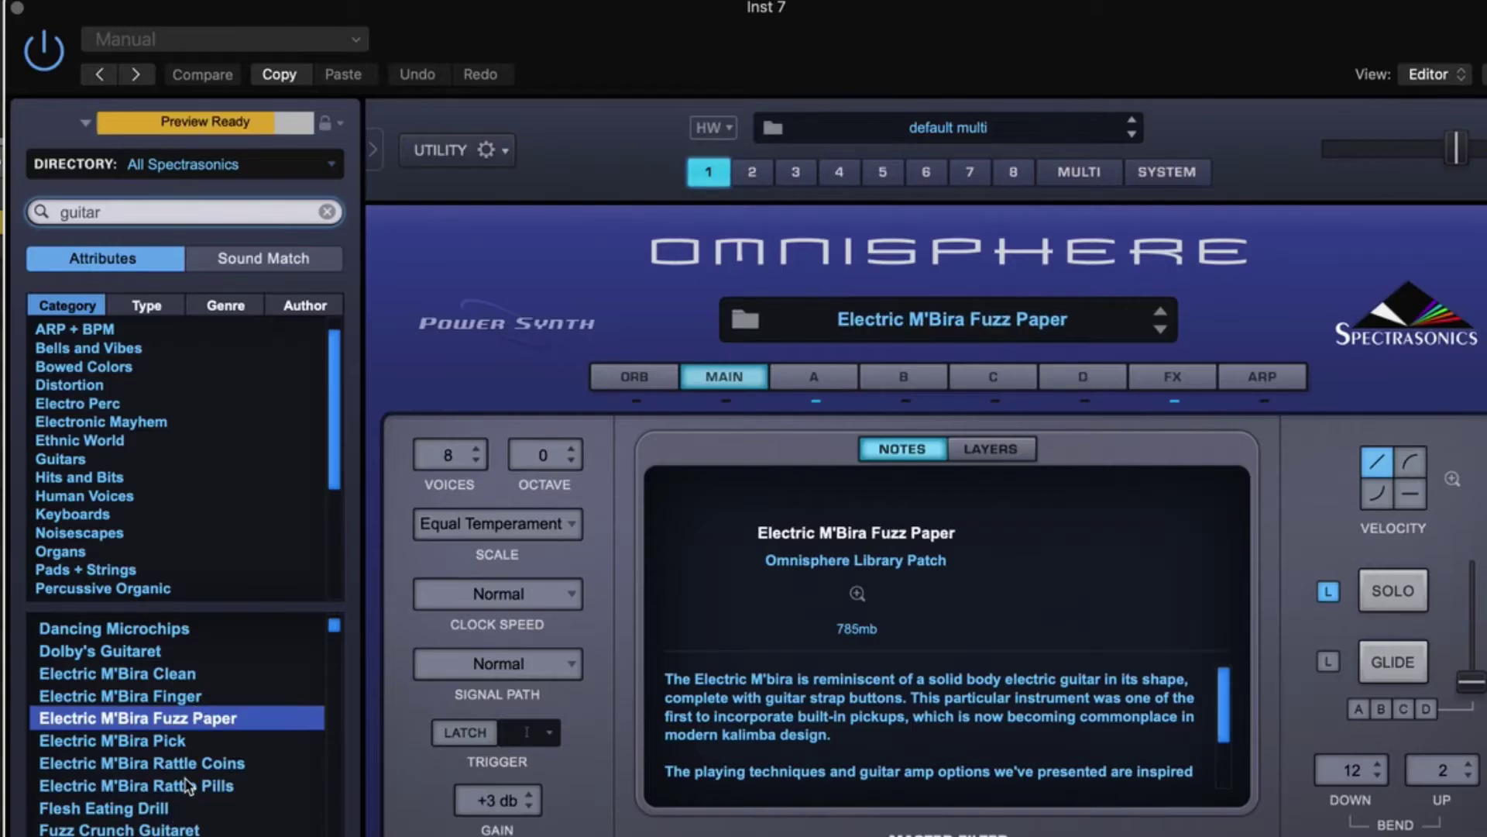
{"action": "left_click", "coordinate": [188, 785]}
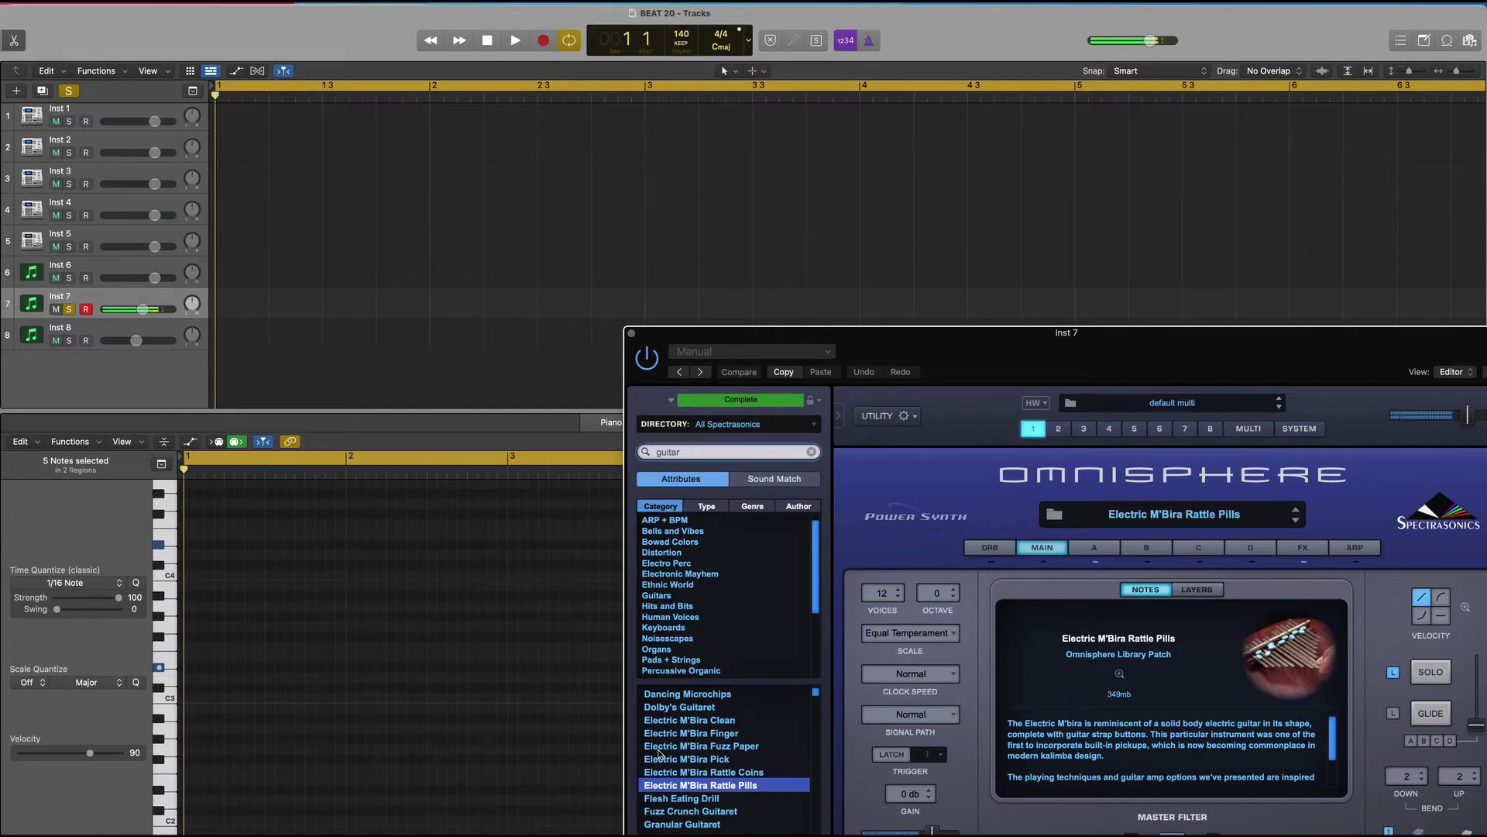
{"action": "key", "text": "space"}
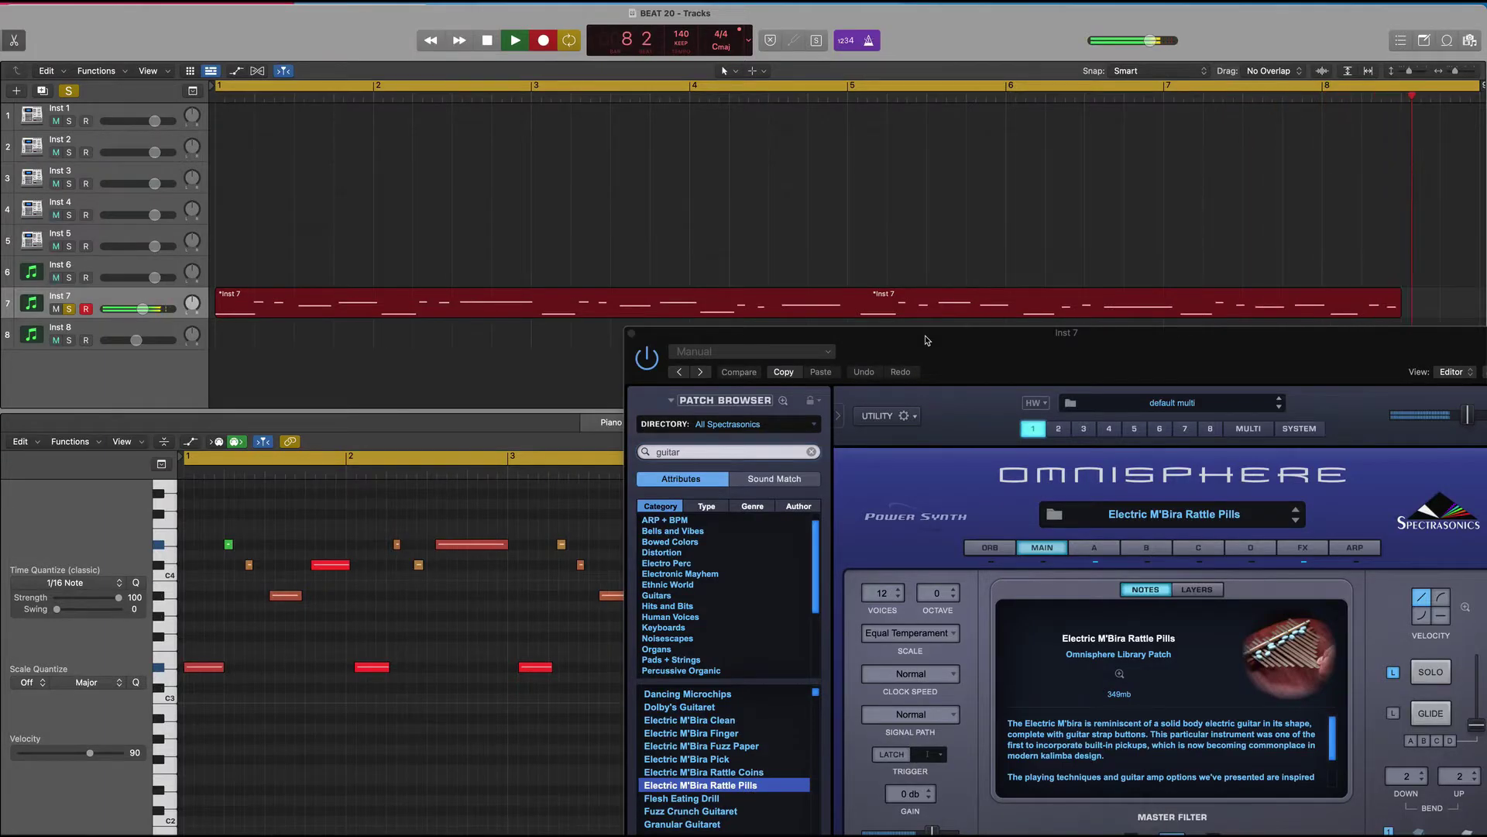
{"action": "key", "text": "space"}
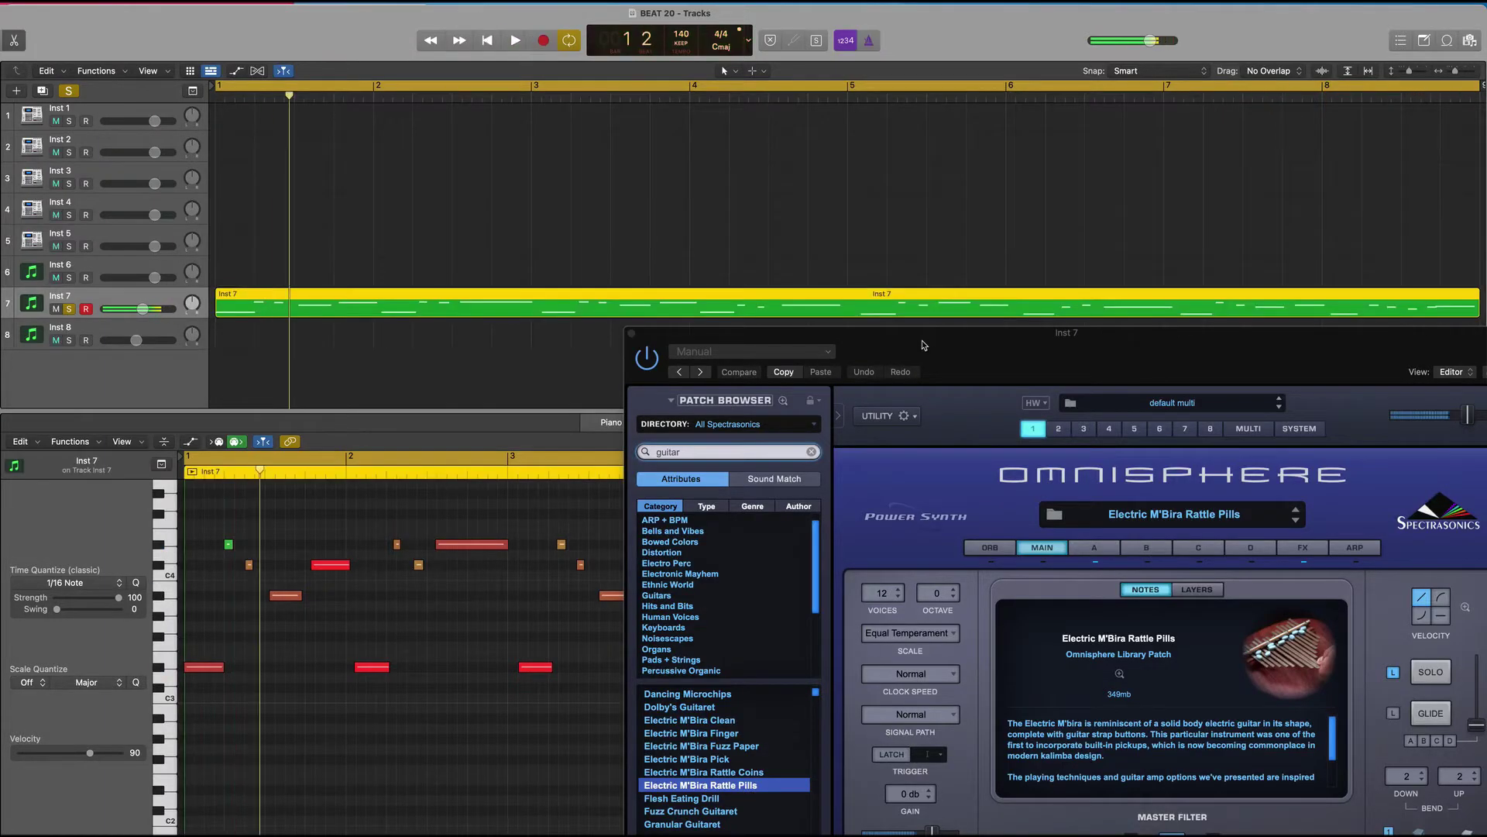
- Play back the Inst 7 recording, move the plug-in window clear of its notes and enlarge the piano roll area
{"action": "key", "text": "space"}
{"action": "left_click_drag", "start_coordinate": [895, 345], "coordinate": [1019, 739]}
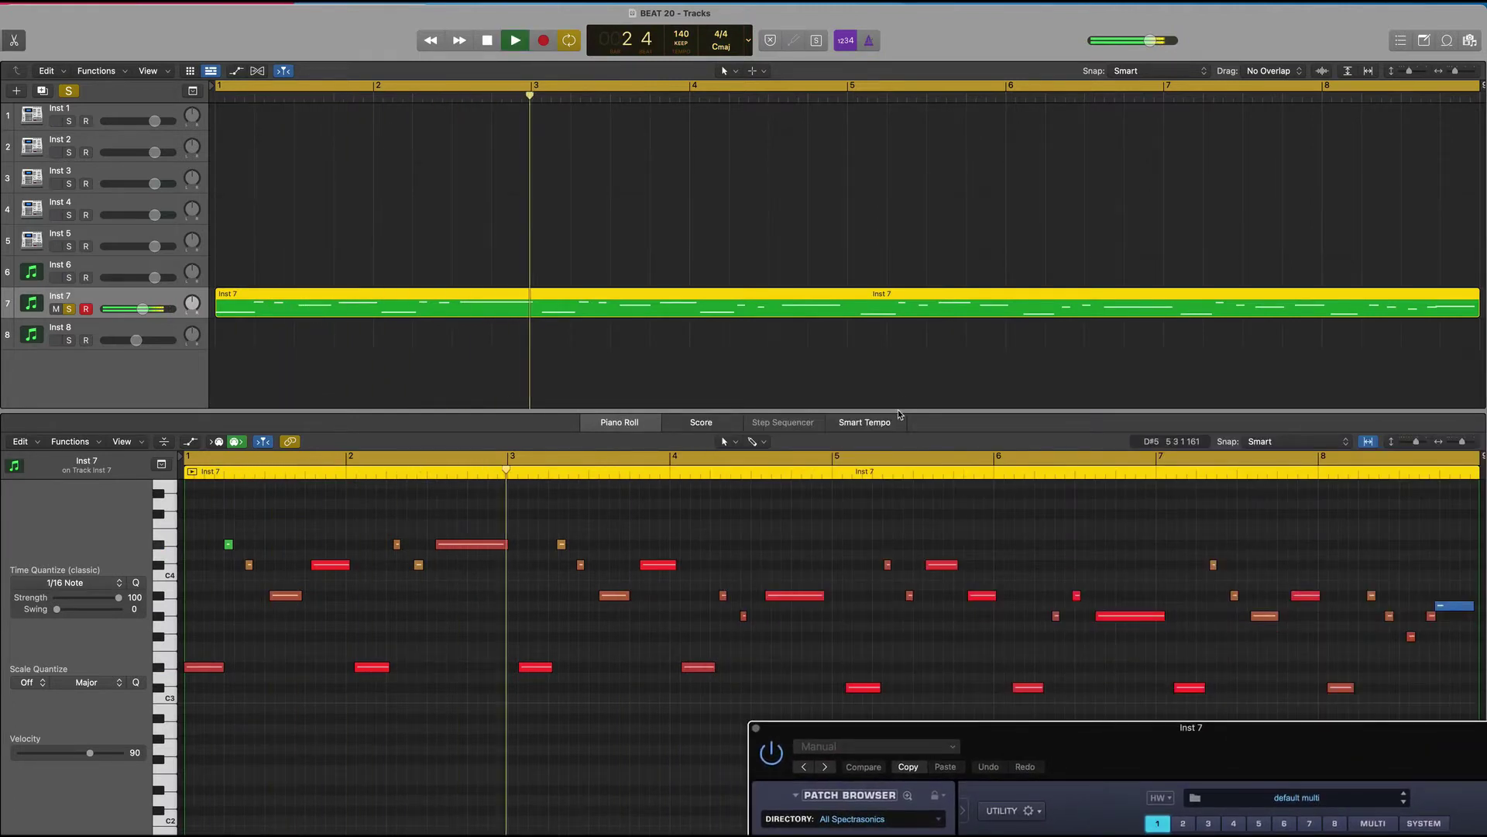
{"action": "left_click", "coordinate": [899, 393]}
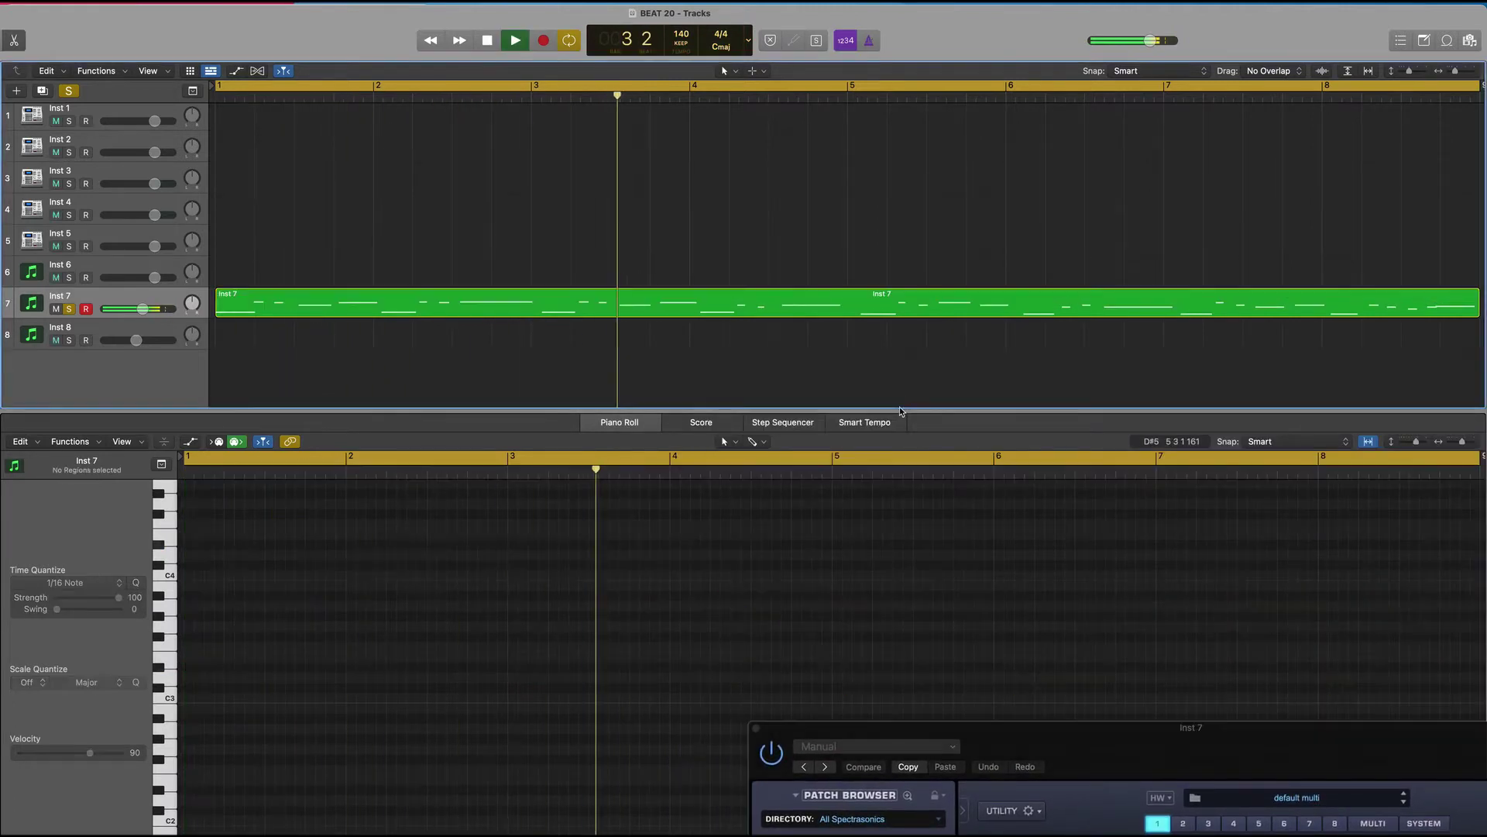
{"action": "left_click", "coordinate": [830, 310]}
{"action": "left_click_drag", "start_coordinate": [847, 408], "coordinate": [847, 370]}
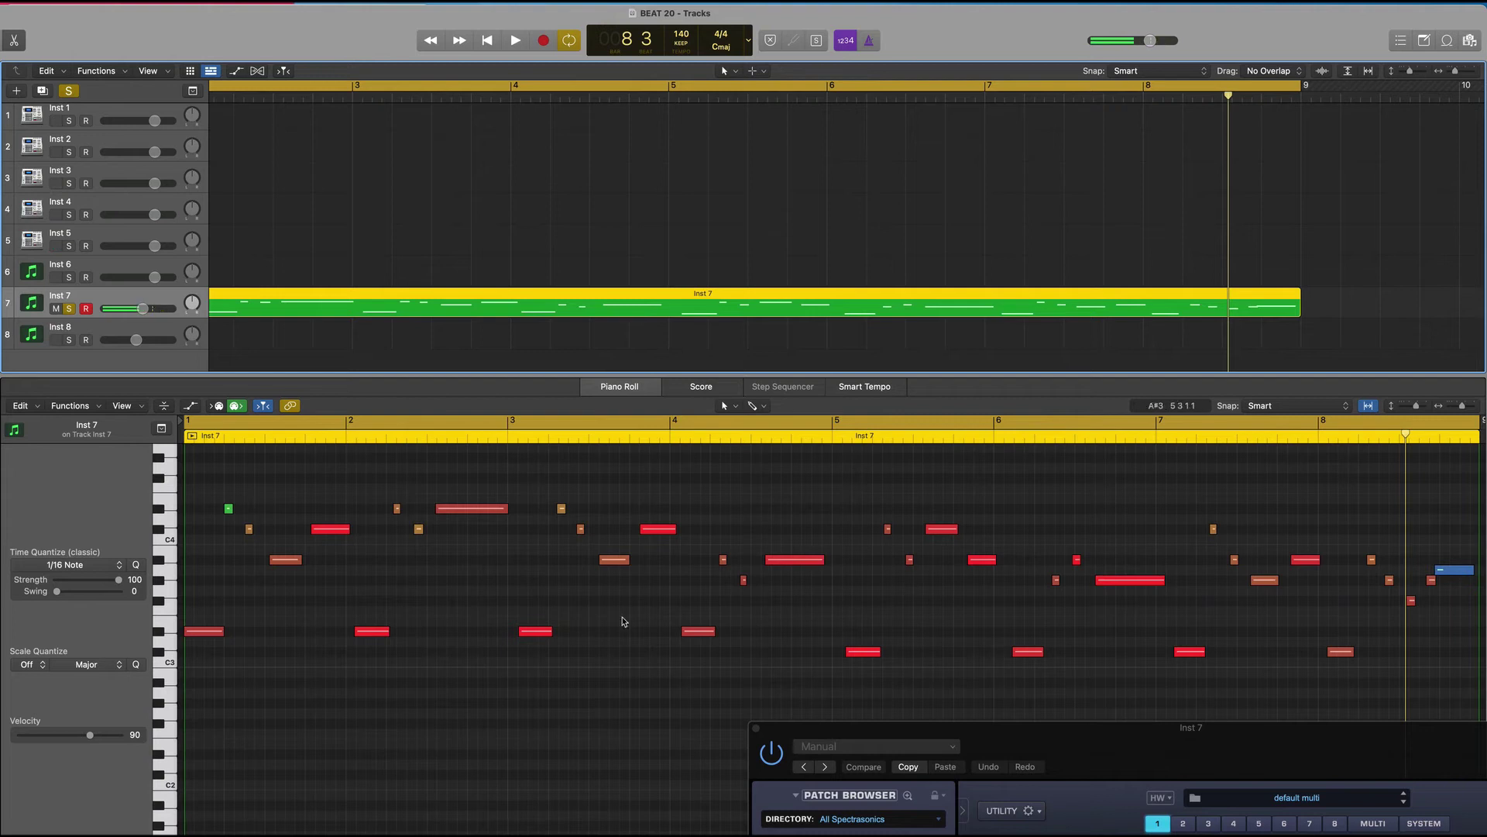
- Play the new Inst 7 take and examine its notes and note velocities across all eight bars in the piano roll
{"action": "left_click", "coordinate": [974, 225]}
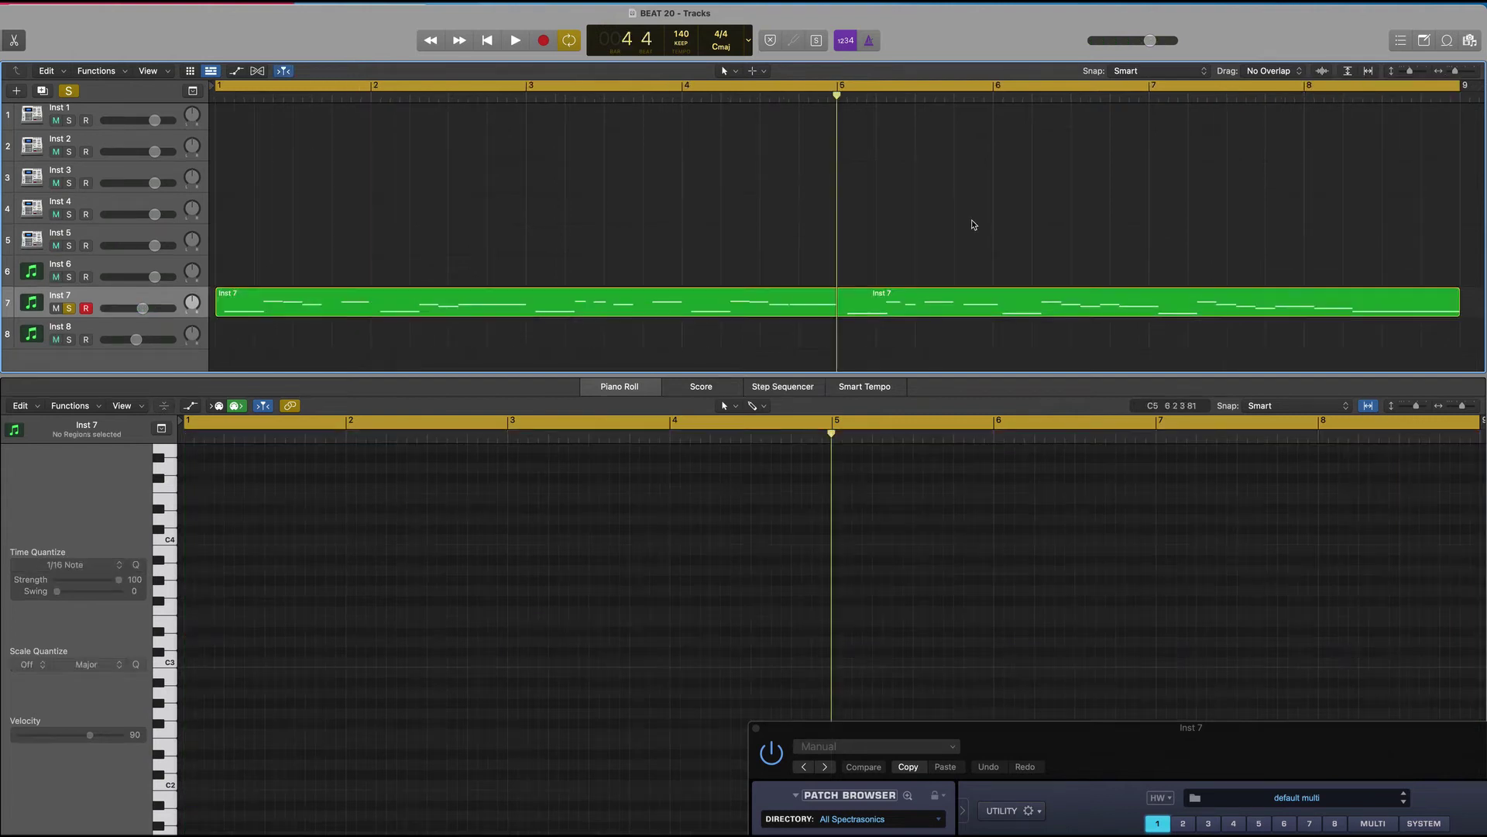
{"action": "key", "text": "space"}
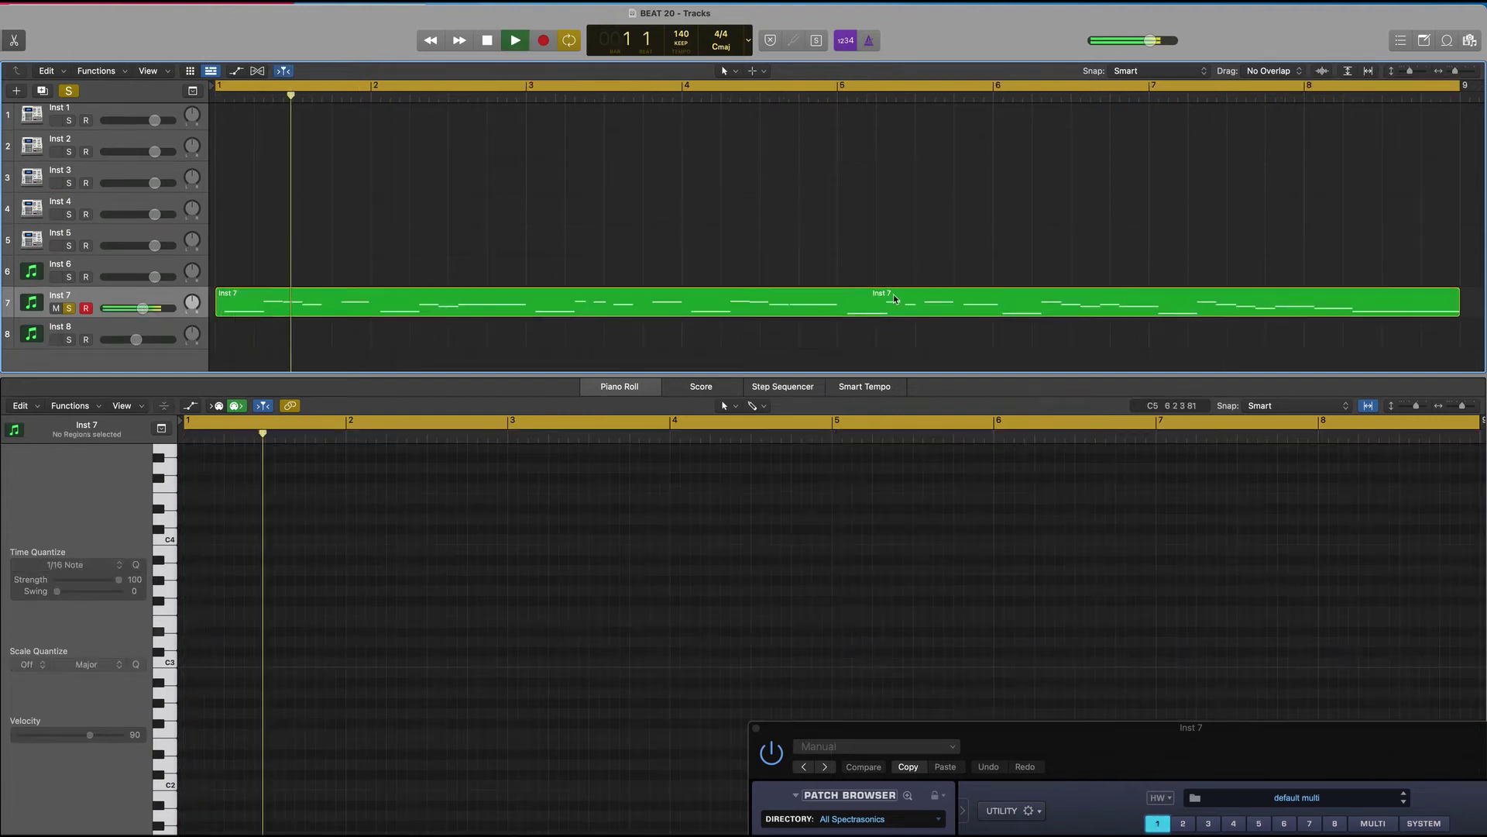
{"action": "left_click", "coordinate": [893, 294]}
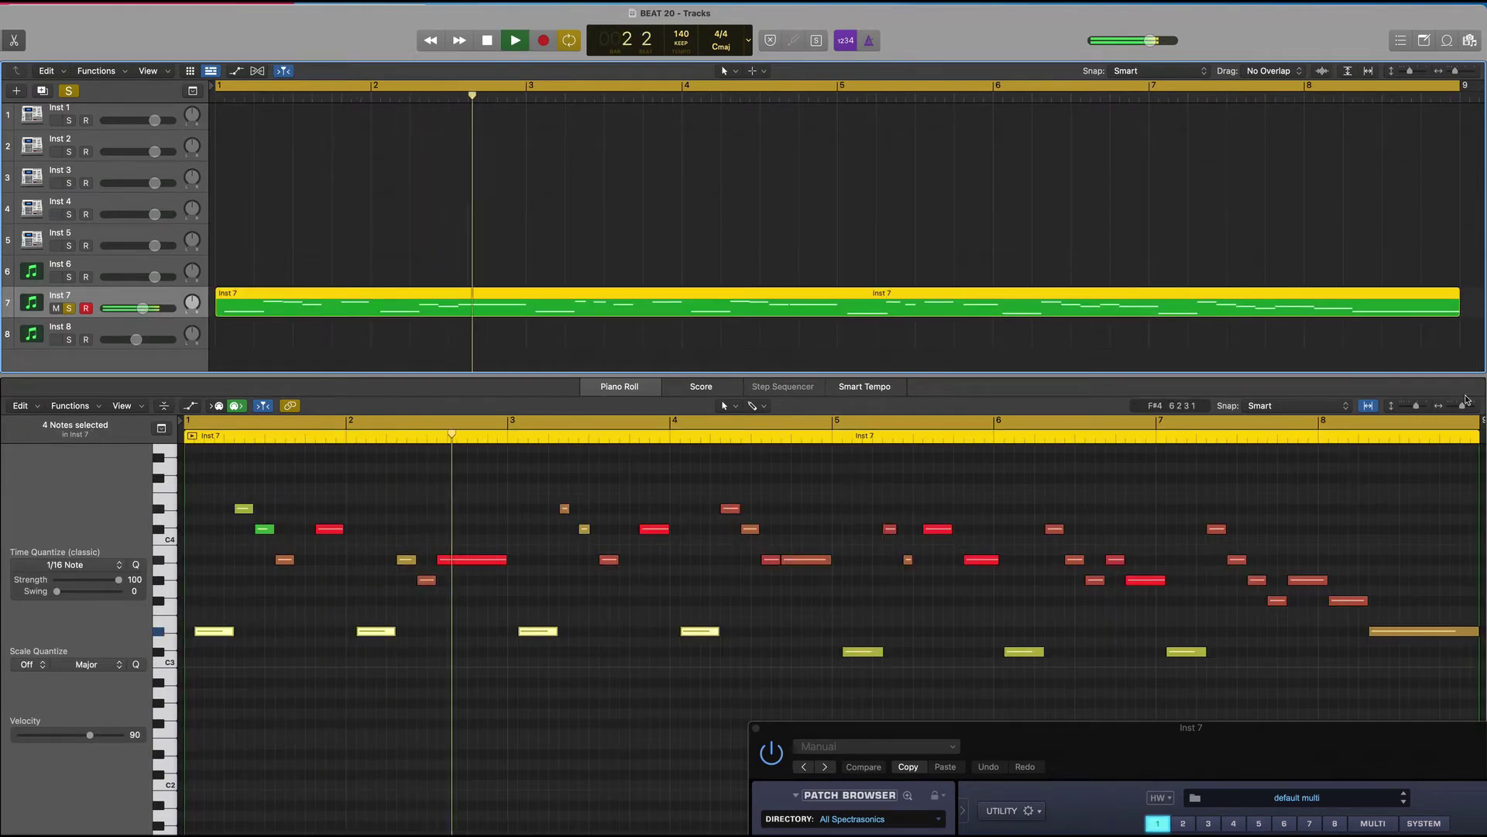
{"action": "left_click_drag", "start_coordinate": [1462, 406], "coordinate": [1457, 411]}
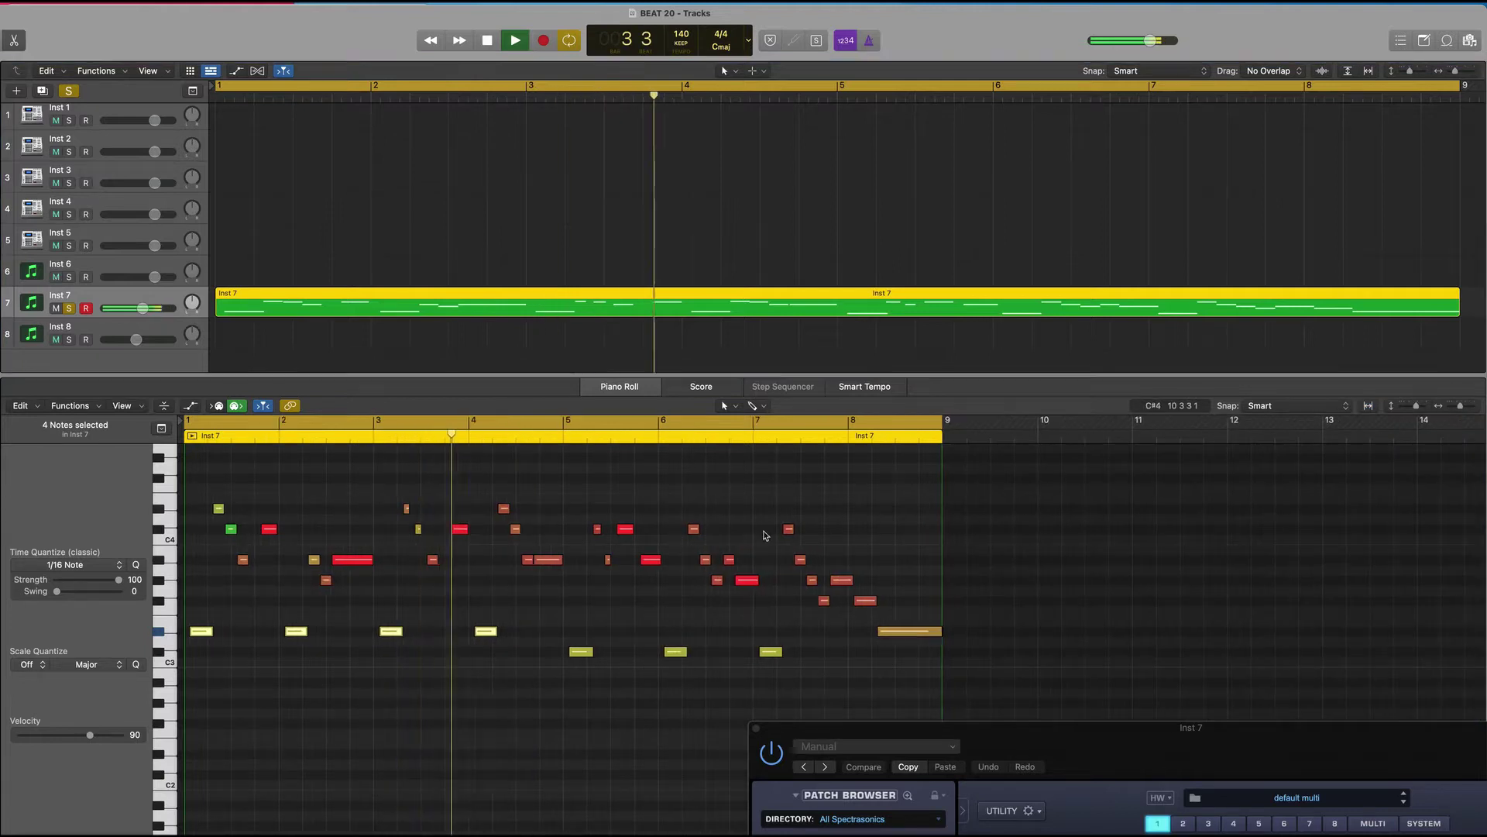
{"action": "left_click", "coordinate": [190, 405]}
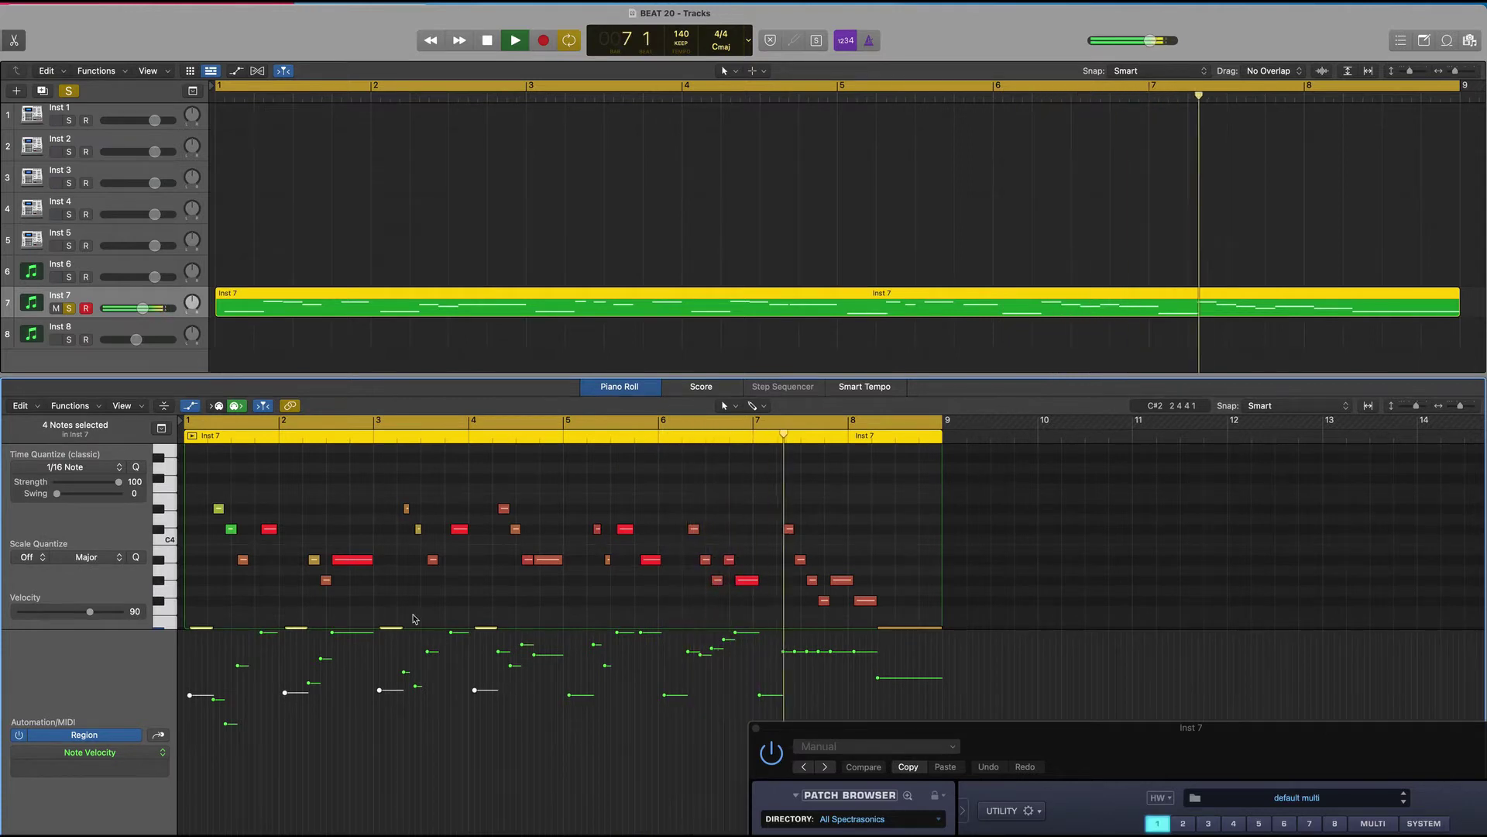
{"action": "left_click", "coordinate": [191, 405]}
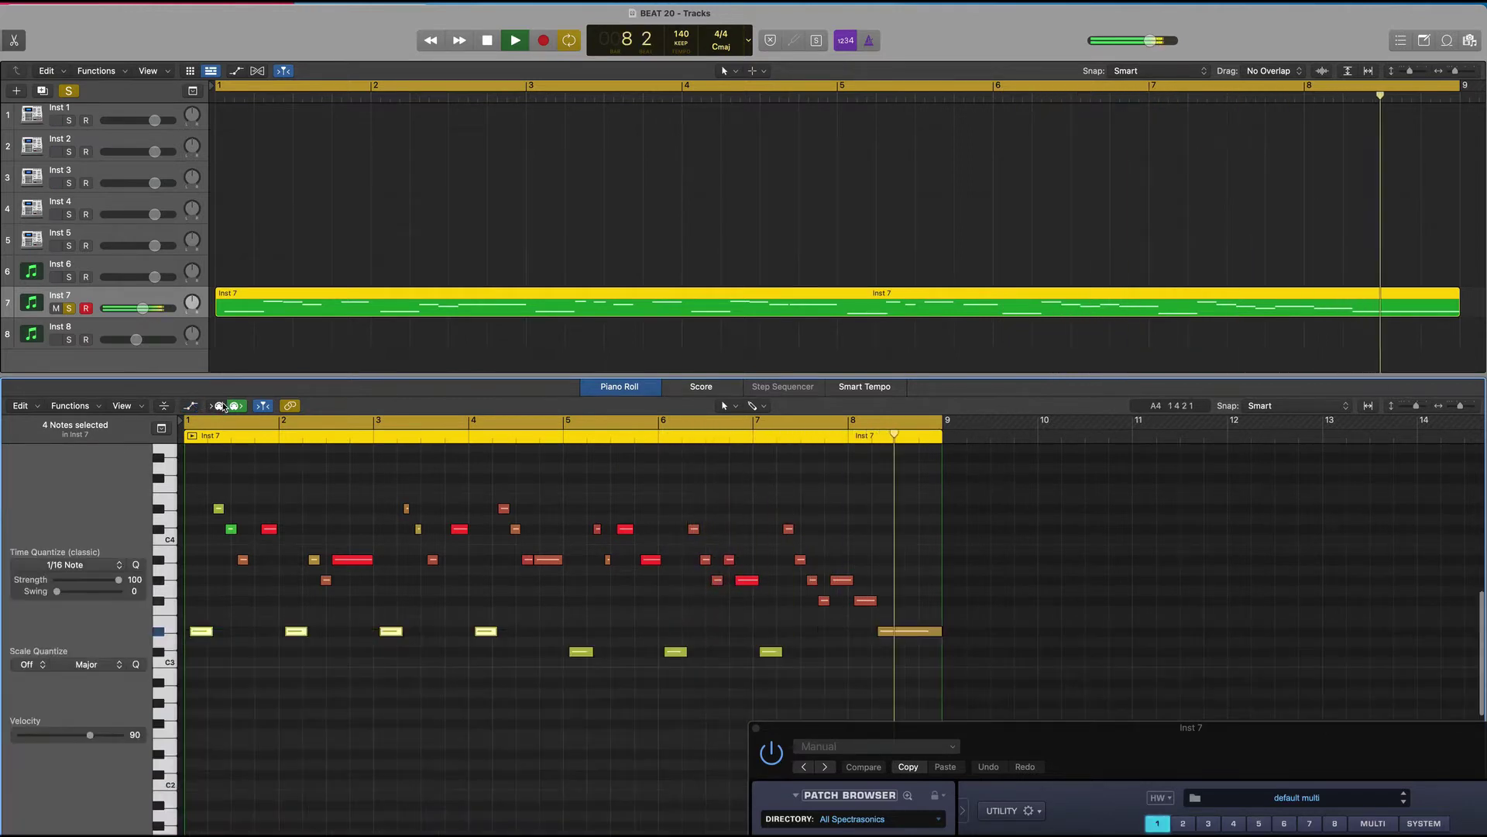
{"action": "scroll", "coordinate": [467, 268], "scroll_direction": "down", "scroll_amount": 1}
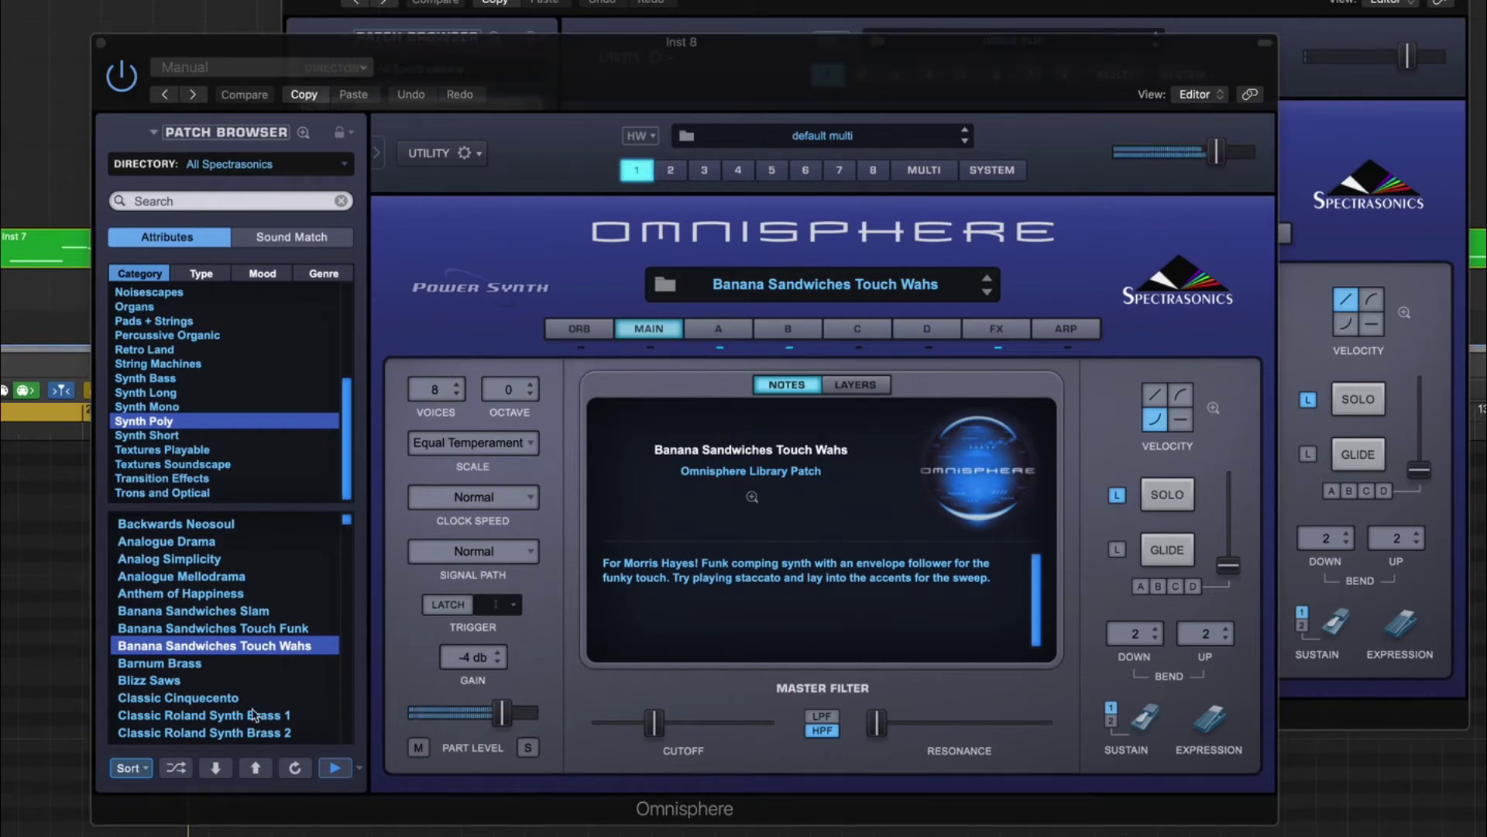
- Load the Blizz Saws synth poly patch on Inst 8, rehearse over the Inst 7 melody and record an eight-bar part
{"action": "left_click", "coordinate": [209, 664]}
{"action": "left_click", "coordinate": [168, 686]}
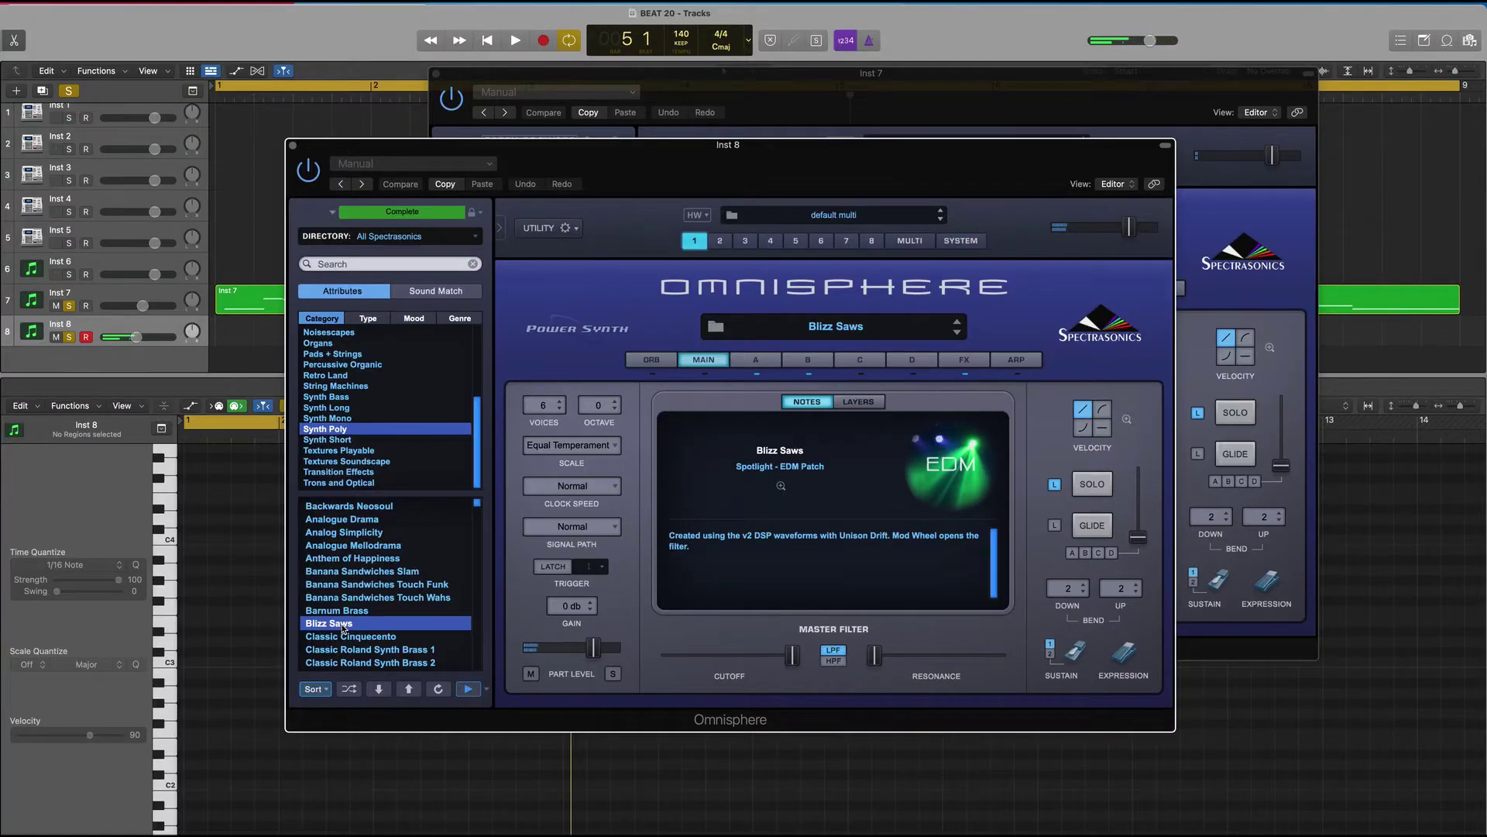
{"action": "key", "text": "space"}
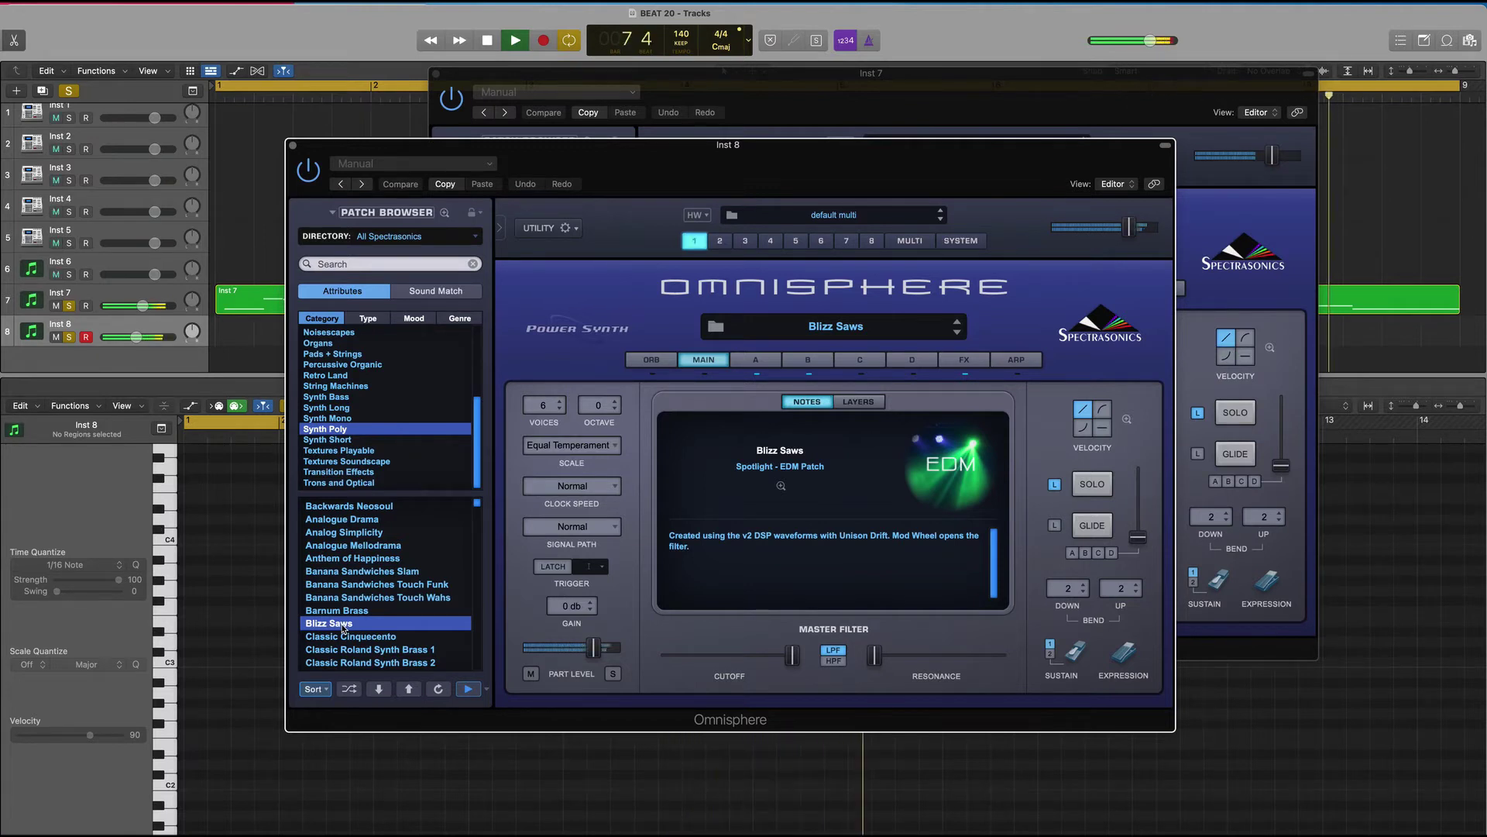
{"action": "key", "text": "space"}
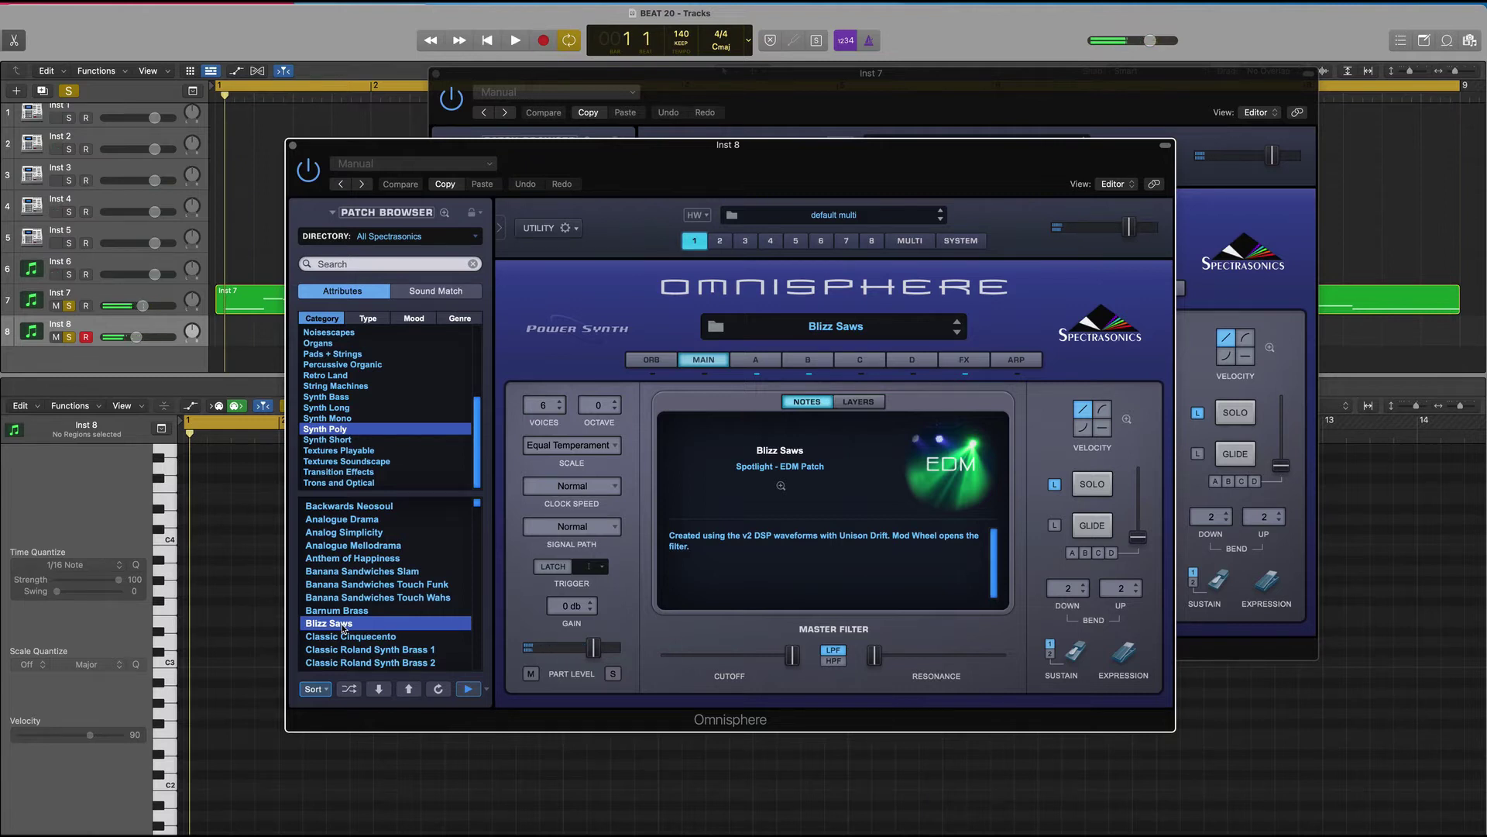
{"action": "key", "text": "r"}
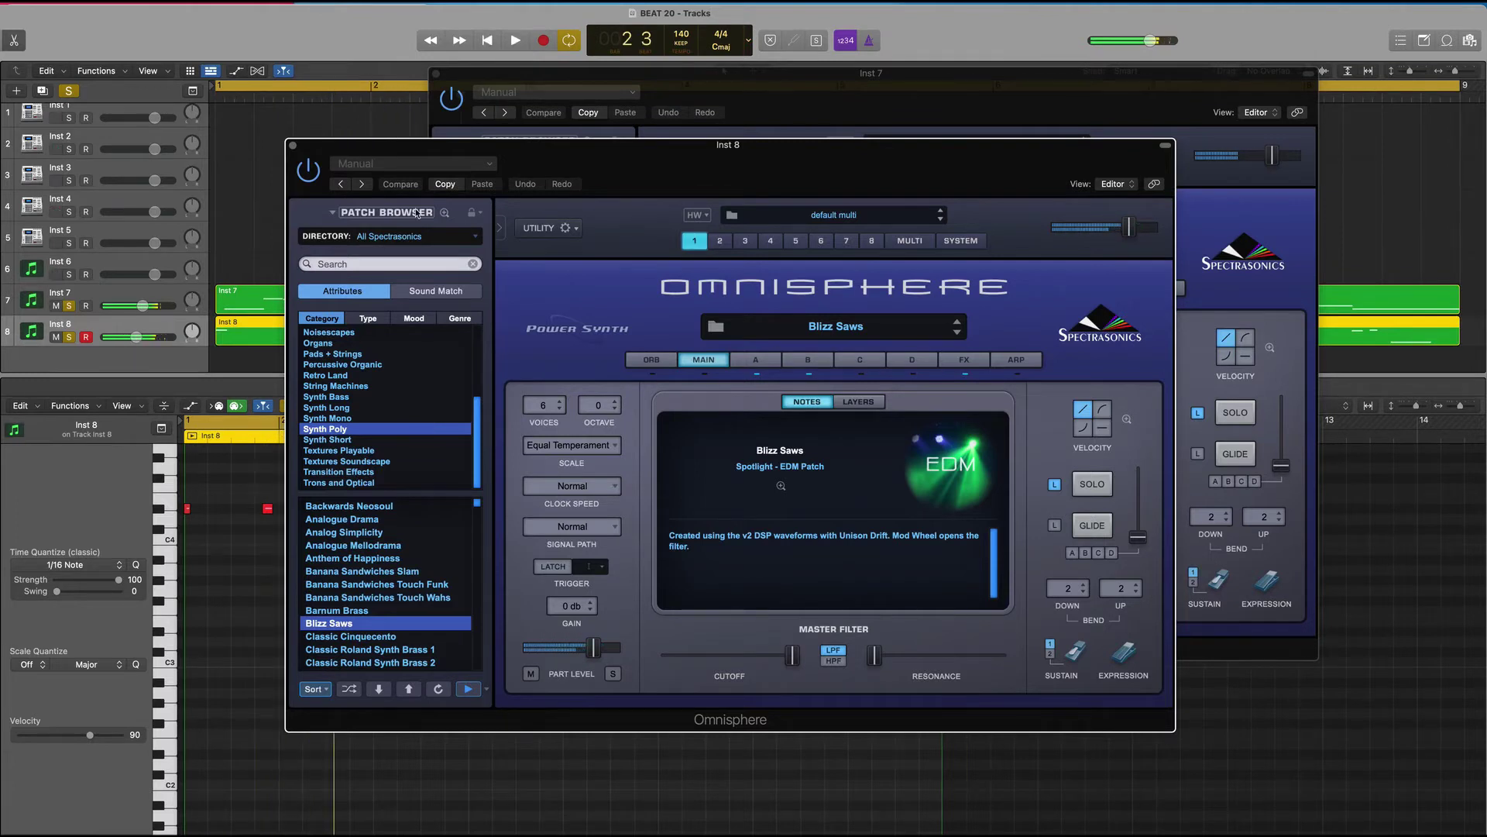
- Move the plug-in windows clear of the piano roll and play back the Inst 8 recording
{"action": "left_click_drag", "start_coordinate": [395, 151], "coordinate": [927, 111]}
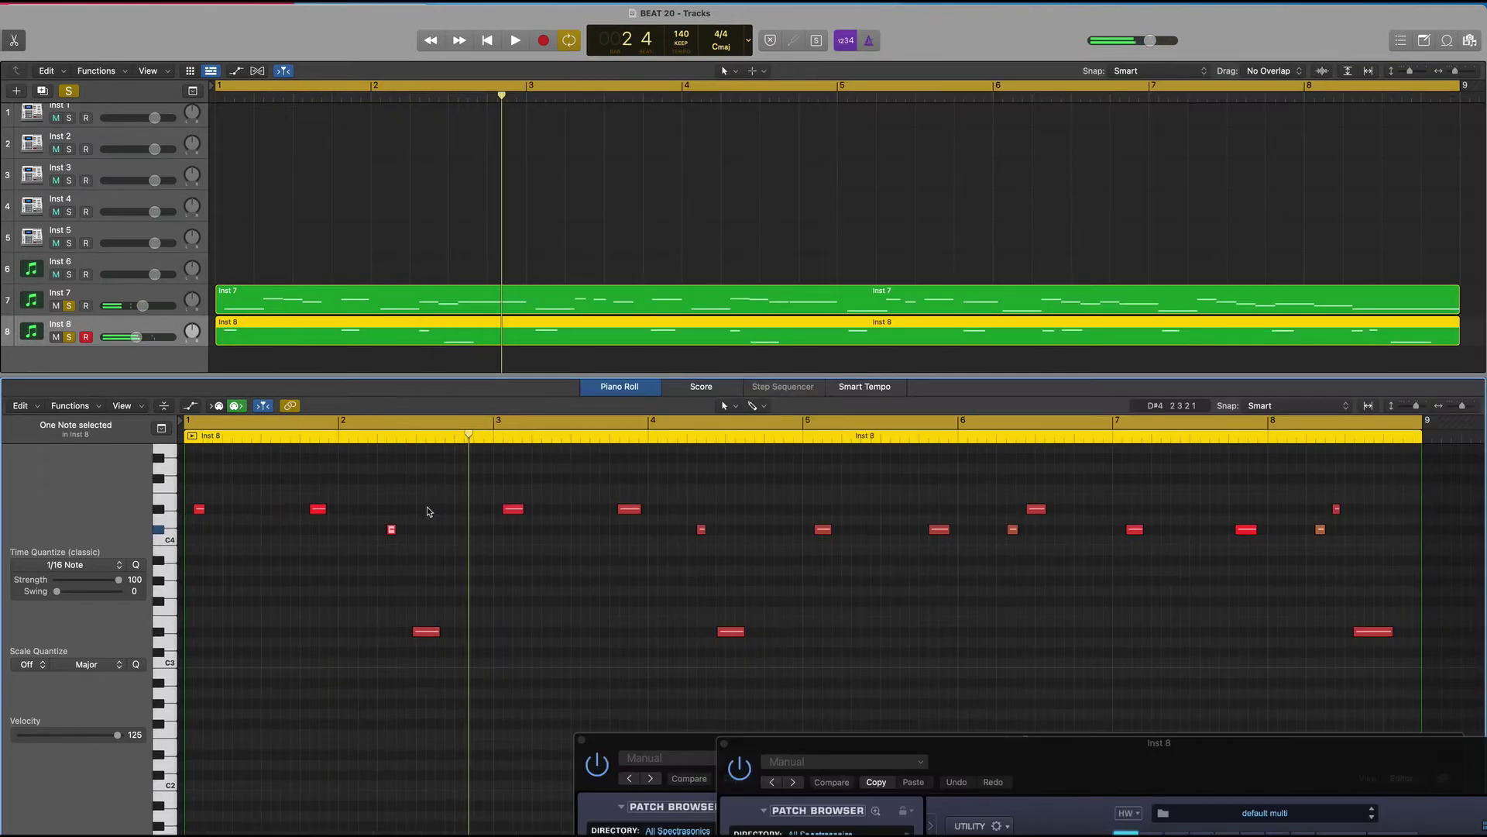
{"action": "key", "text": "space"}
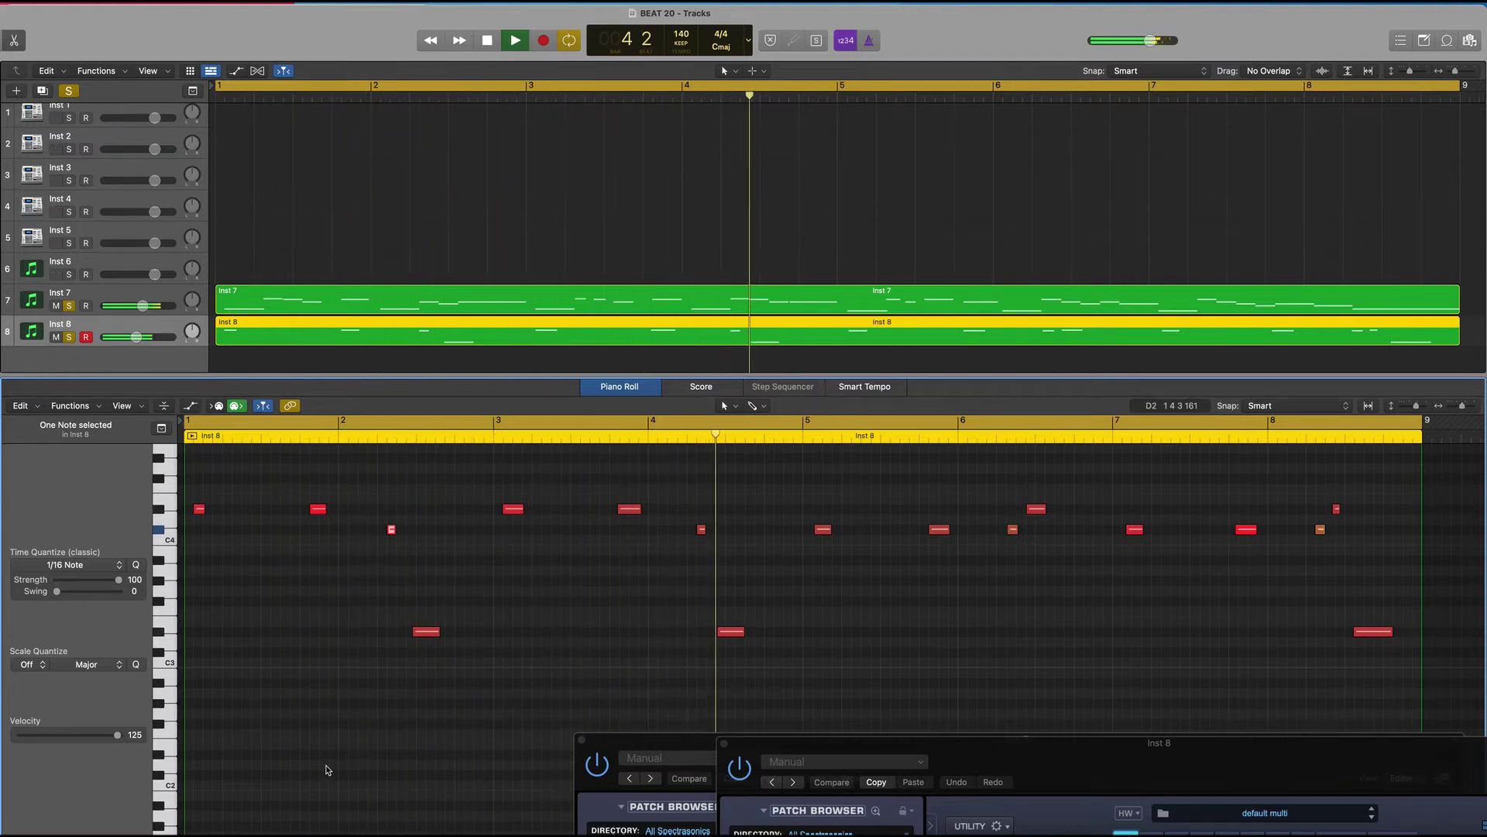
{"action": "key", "text": "space"}
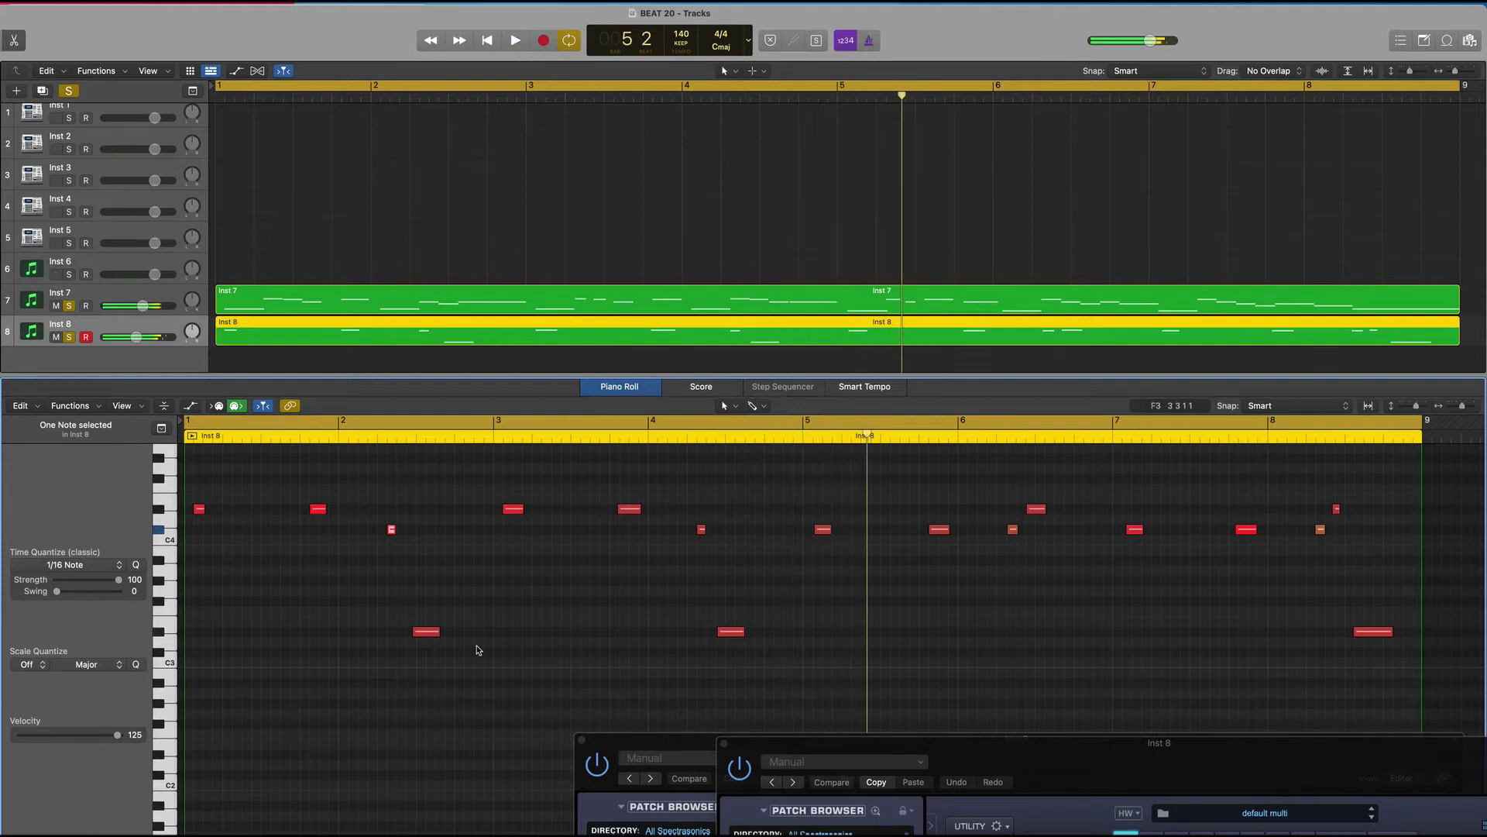
- Lengthen the Inst 8 C#4 note at 2 2 2 1 to 0 0 1 160 and shorten the D#4 note at 3 1 2 1 to 0 0 1 80
{"action": "left_click", "coordinate": [436, 651]}
{"action": "left_click", "coordinate": [431, 618]}
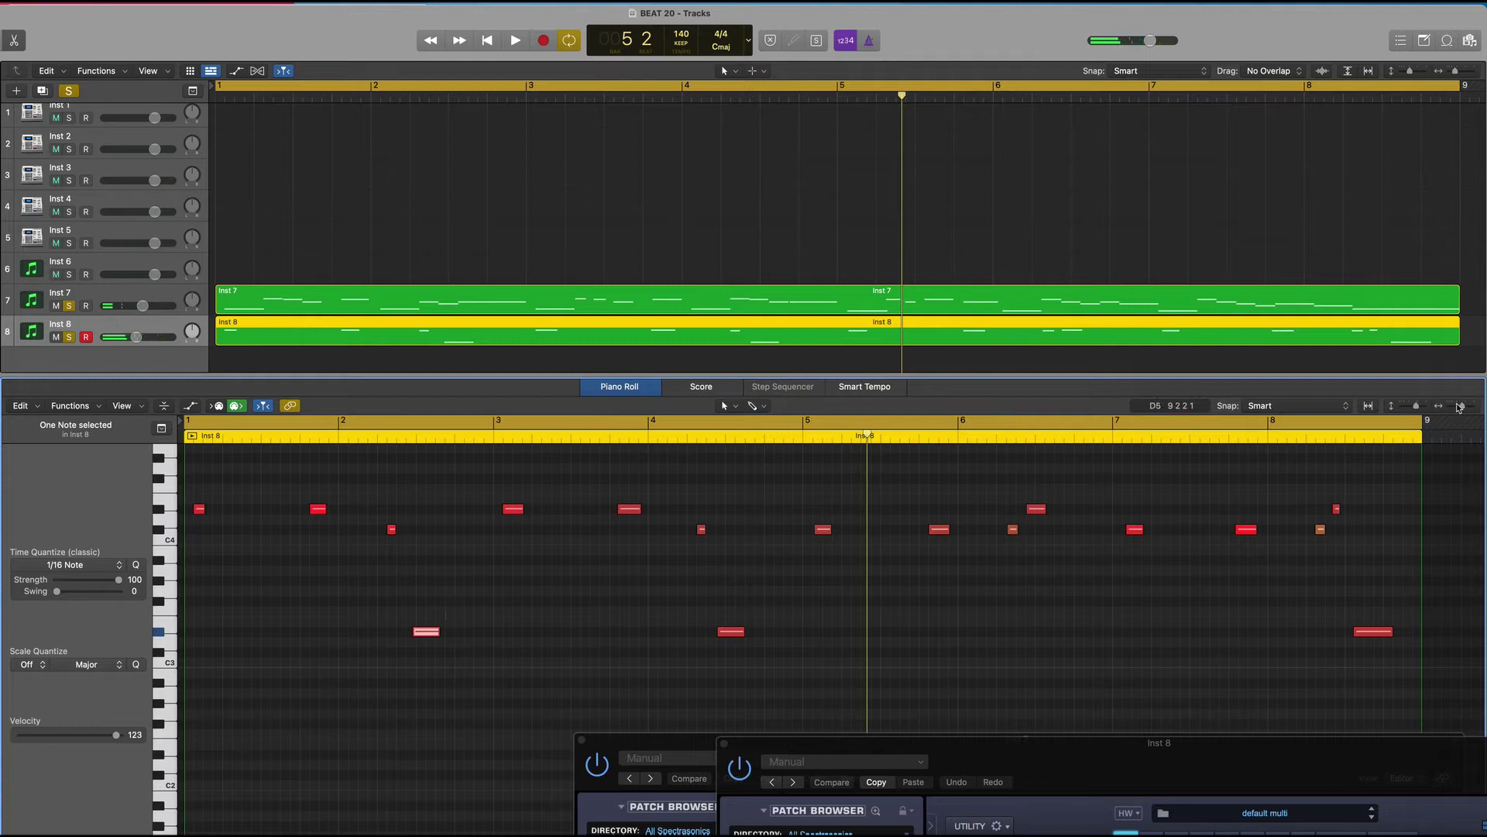
{"action": "left_click_drag", "start_coordinate": [1460, 408], "coordinate": [1463, 408]}
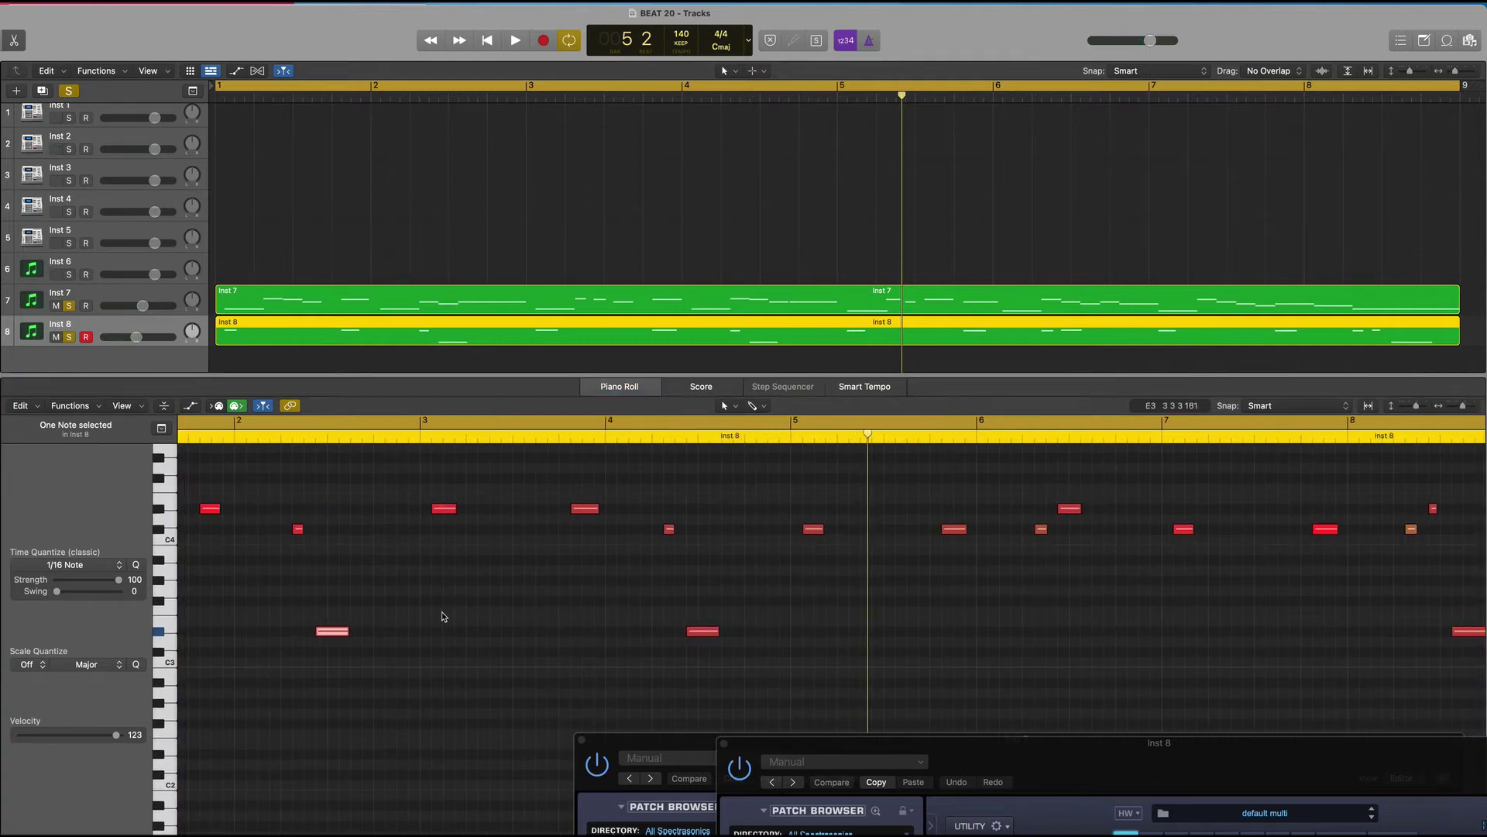
{"action": "left_click", "coordinate": [409, 607]}
{"action": "scroll", "coordinate": [409, 606], "scroll_direction": "left", "scroll_amount": 3}
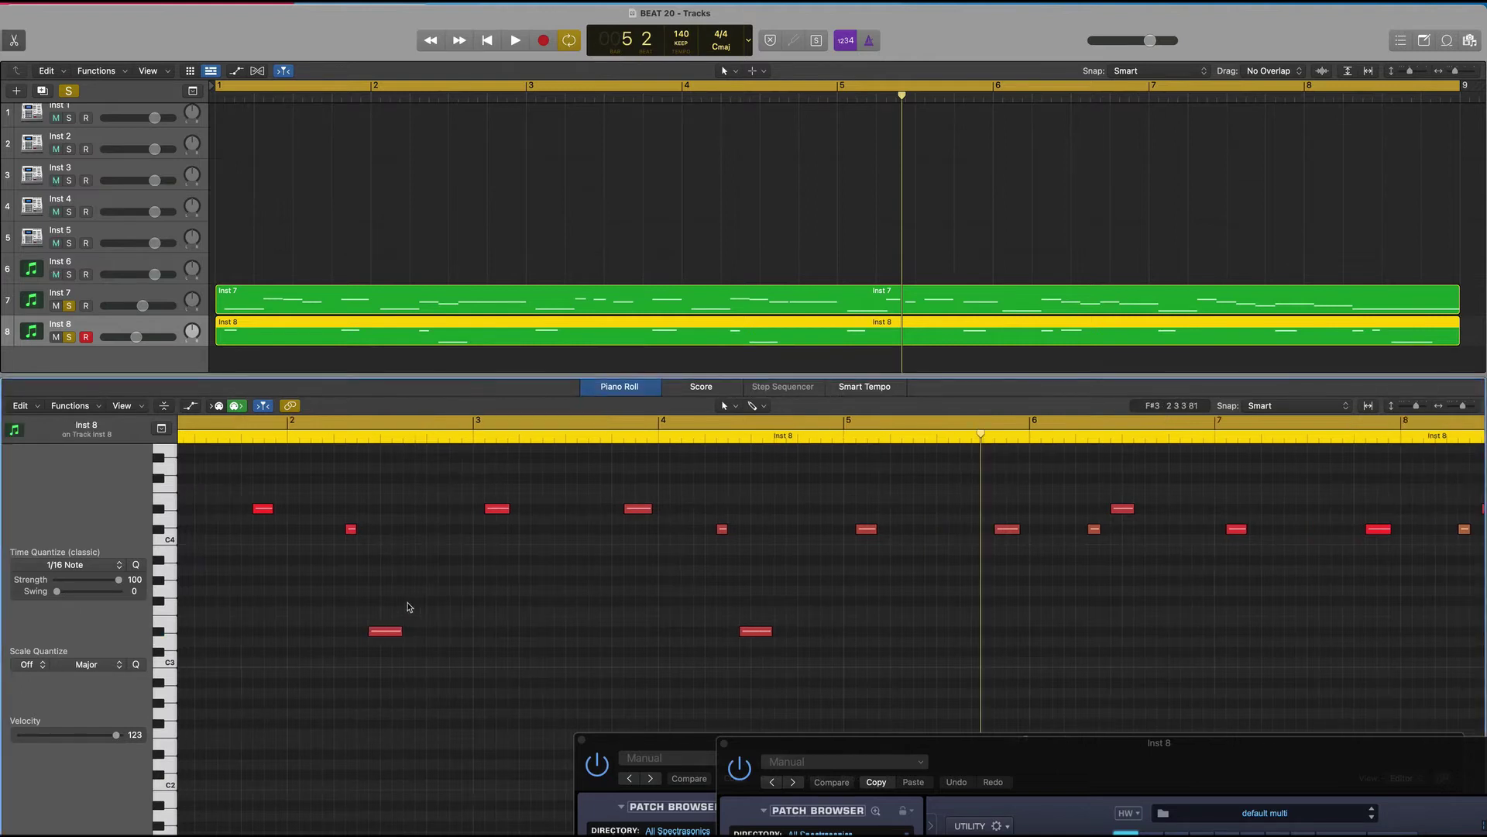
{"action": "scroll", "coordinate": [409, 607], "scroll_direction": "left", "scroll_amount": 1}
{"action": "scroll", "coordinate": [465, 631], "scroll_direction": "up", "scroll_amount": 2}
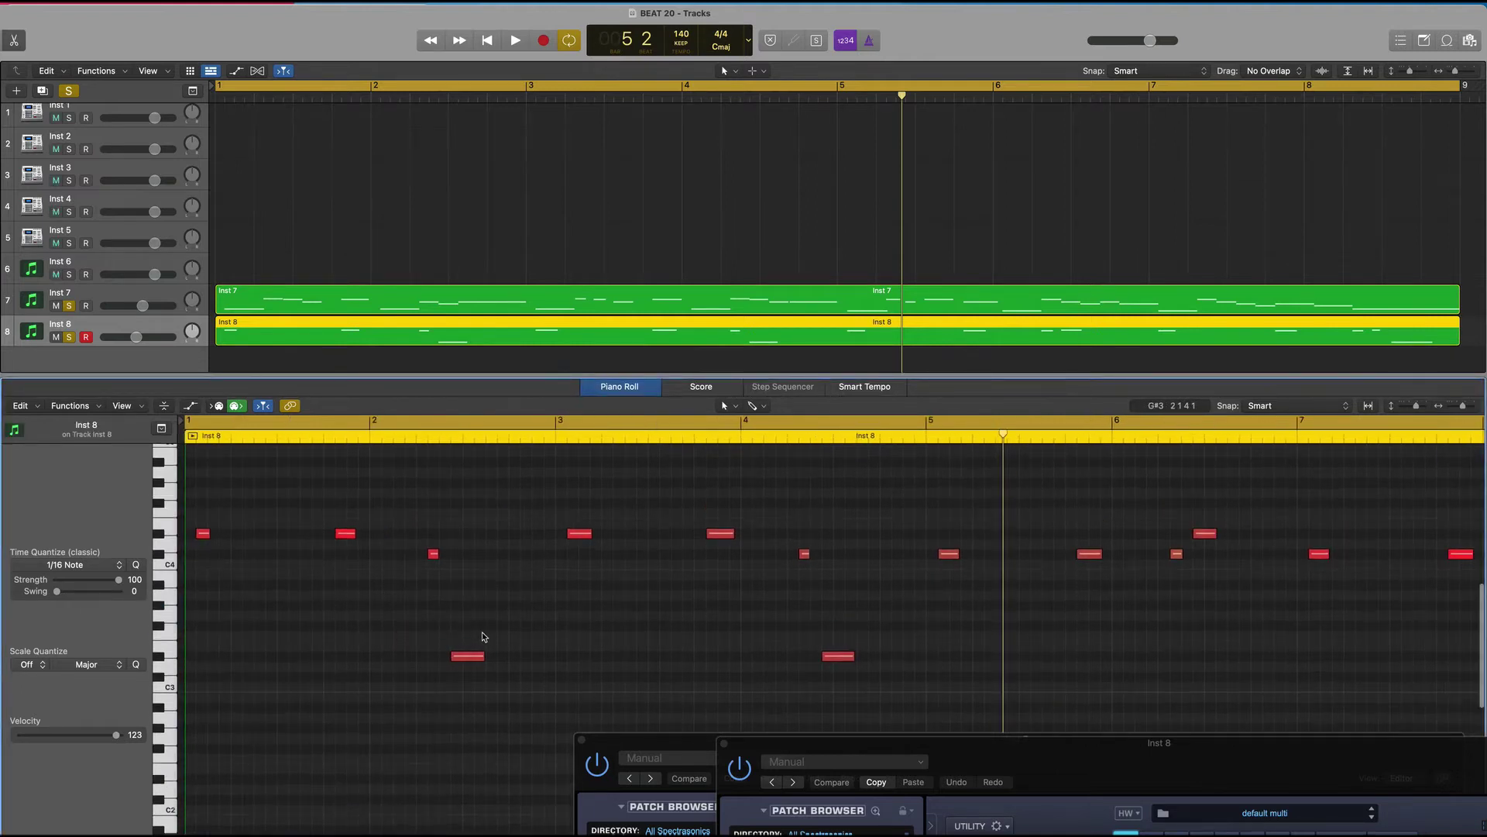
{"action": "left_click_drag", "start_coordinate": [436, 558], "coordinate": [448, 557]}
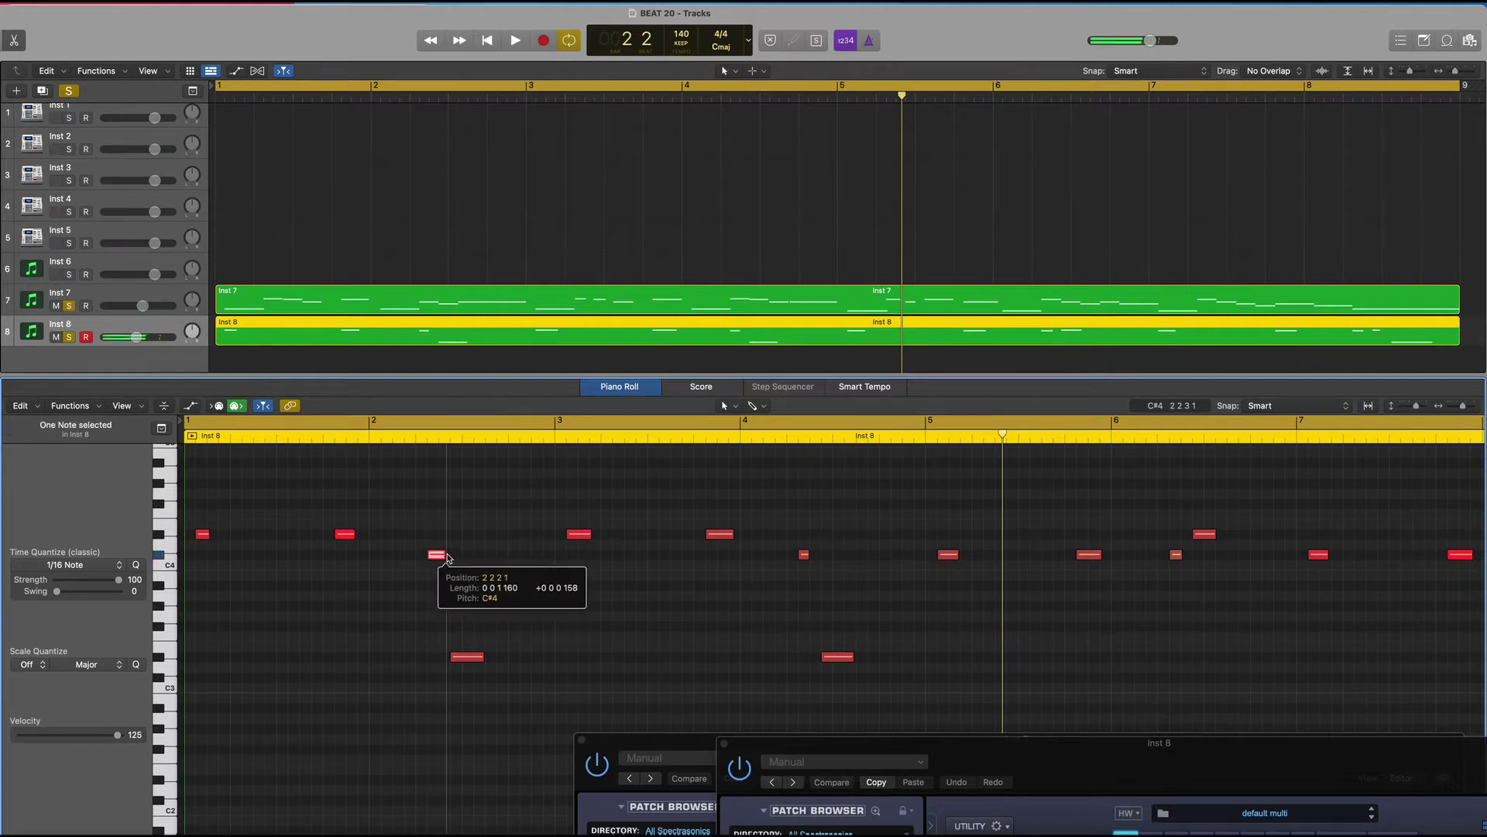
{"action": "scroll", "coordinate": [526, 546], "scroll_direction": "up", "scroll_amount": 1}
{"action": "left_click_drag", "start_coordinate": [590, 542], "coordinate": [579, 543]}
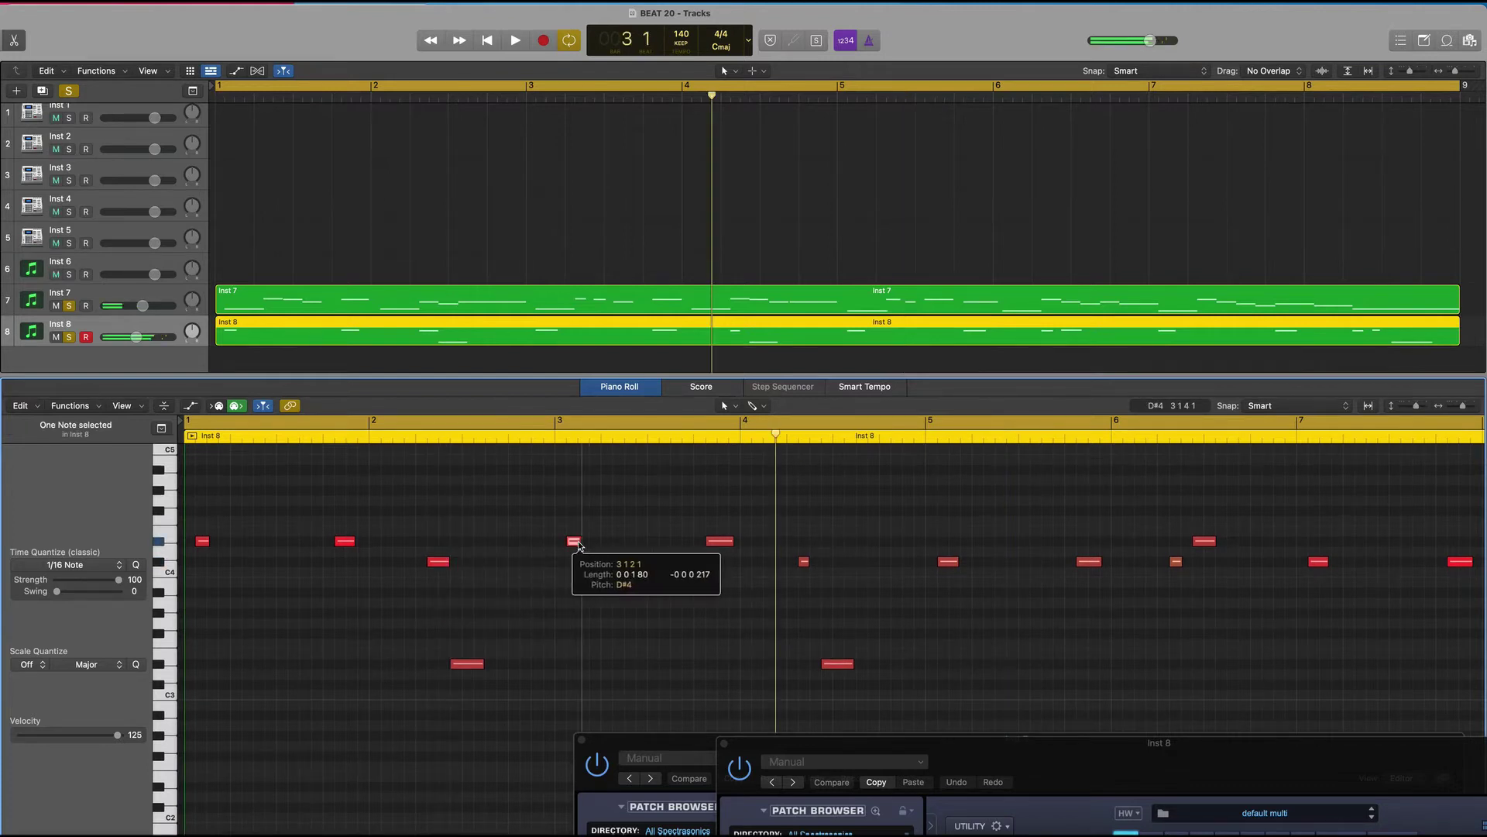
- Delete the Inst 8 notes in bars 3 and 4 and select the notes of bars 1 and 2
{"action": "scroll", "coordinate": [823, 664], "scroll_direction": "up", "scroll_amount": 3}
{"action": "left_click_drag", "start_coordinate": [853, 714], "coordinate": [571, 527]}
{"action": "key", "text": "Delete"}
{"action": "left_click_drag", "start_coordinate": [513, 738], "coordinate": [201, 525]}
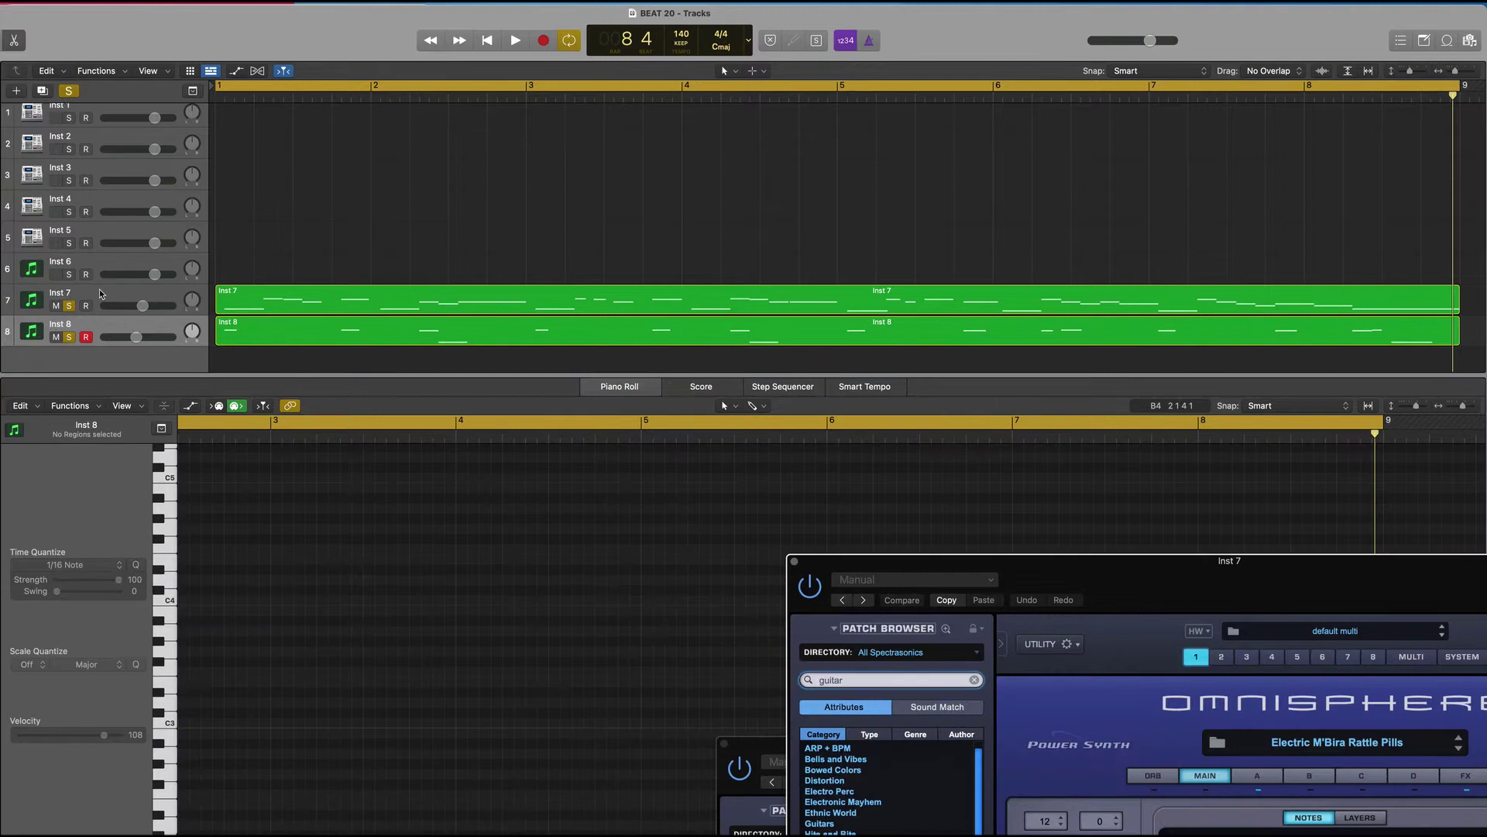
- Isolate Inst 7 to review its Channel EQ, RC-20 Retro Color and Raum effects, and turn off its solo
{"action": "left_click", "coordinate": [101, 294]}
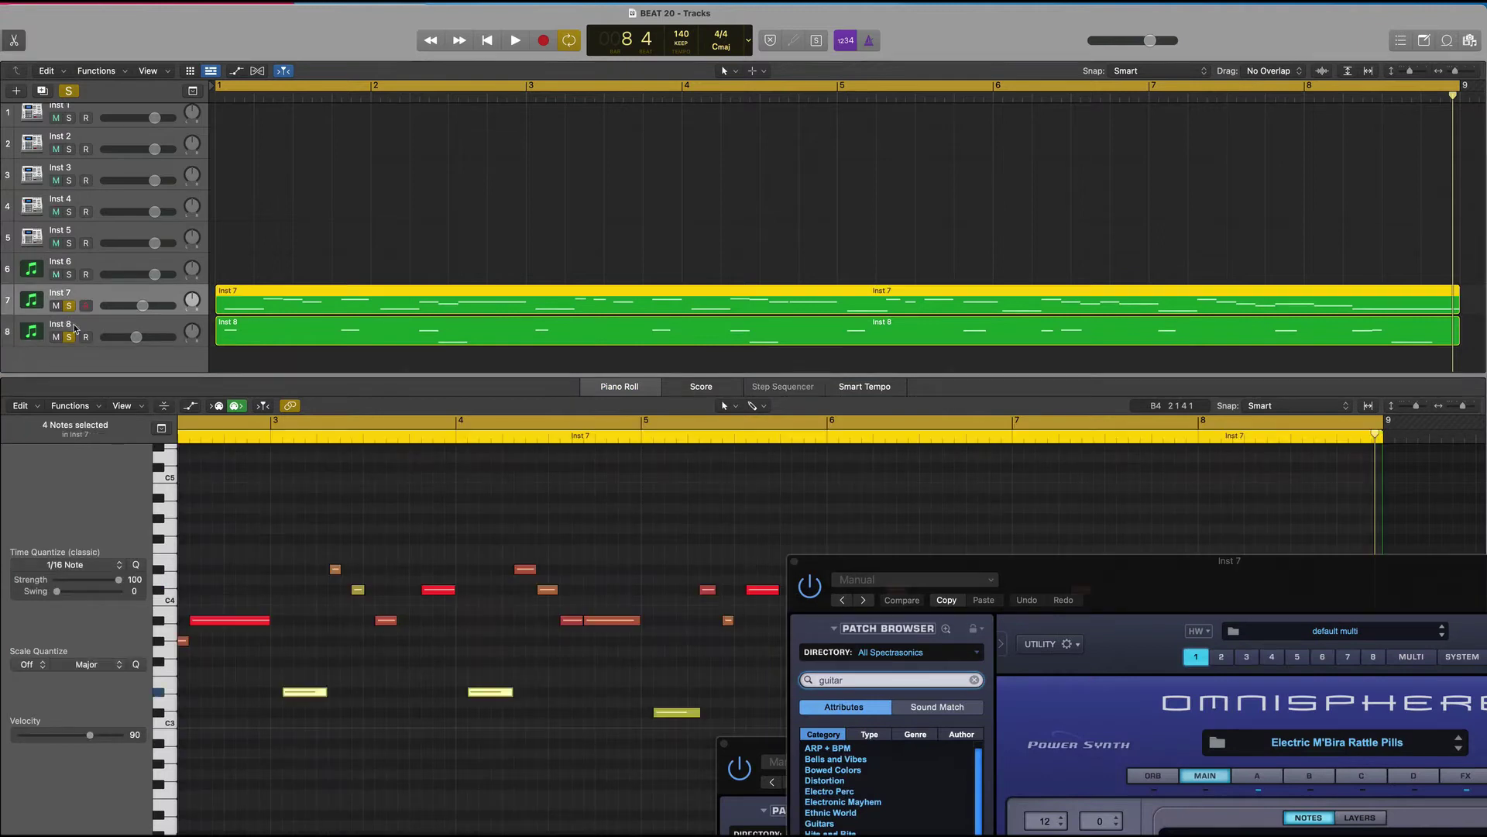
{"action": "left_click", "coordinate": [69, 337]}
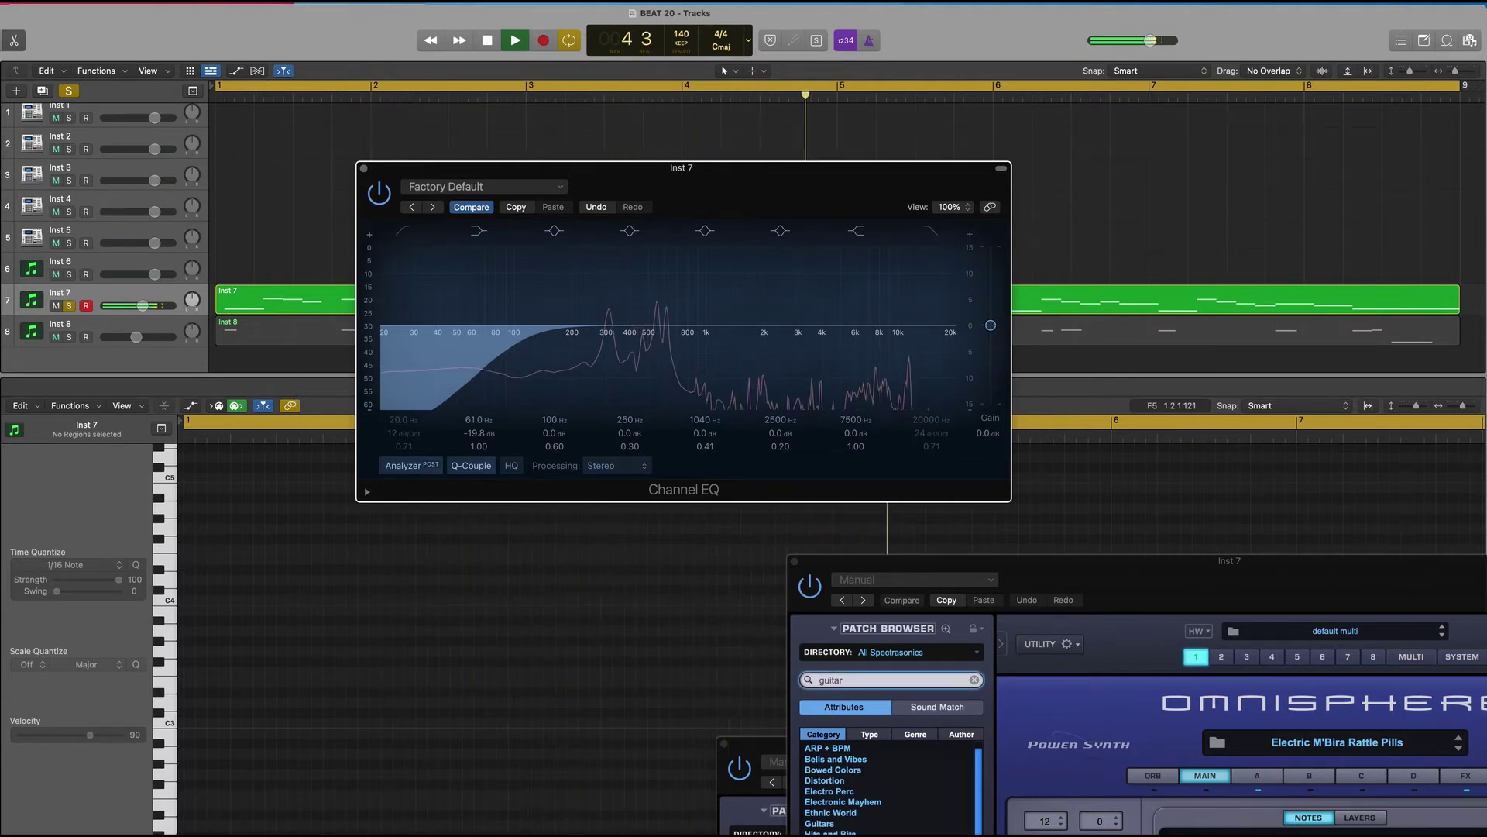
{"action": "left_click", "coordinate": [211, 374]}
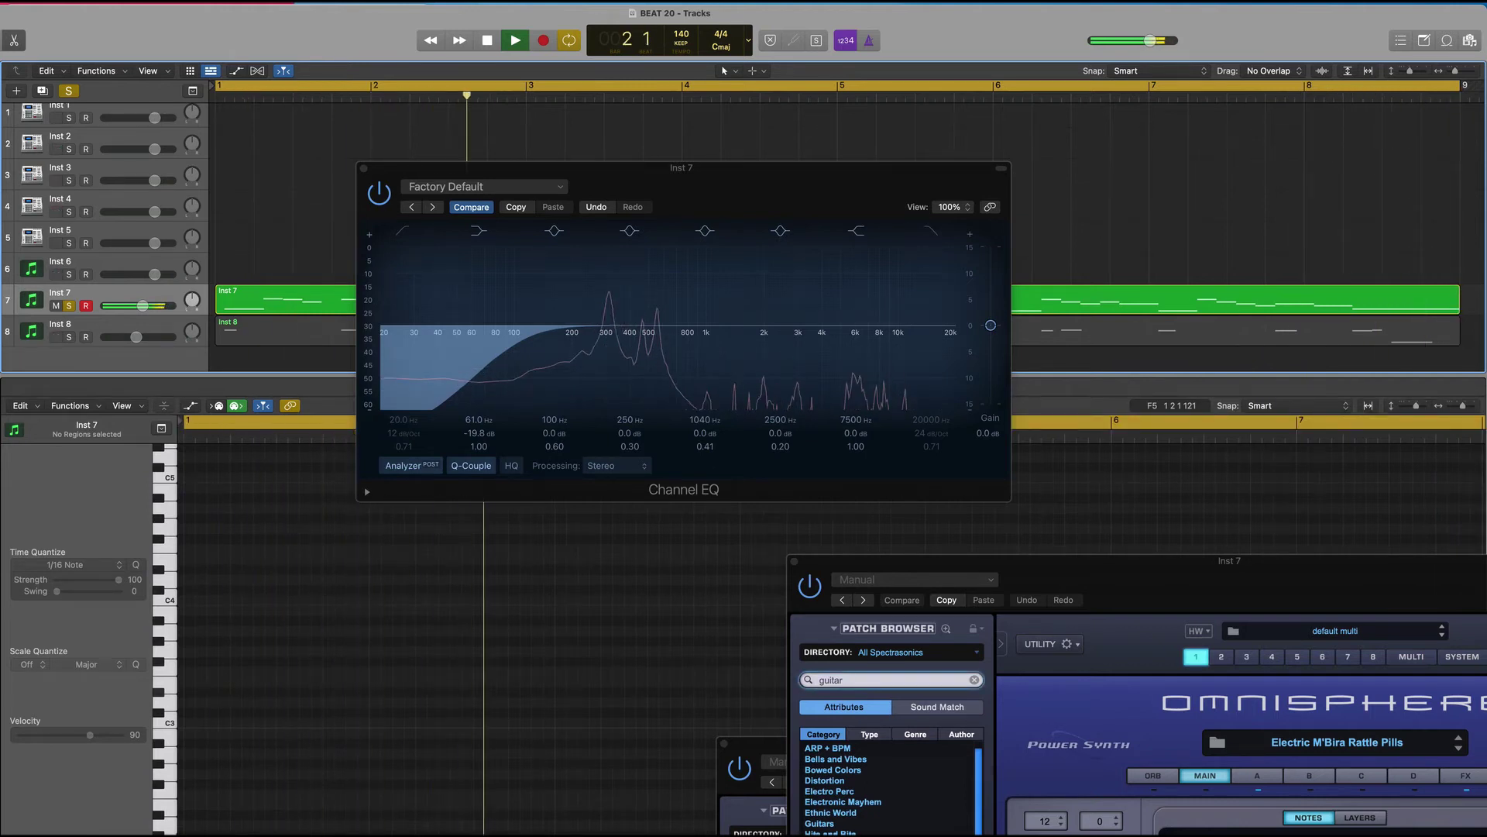
{"action": "left_click_drag", "start_coordinate": [436, 169], "coordinate": [919, 149]}
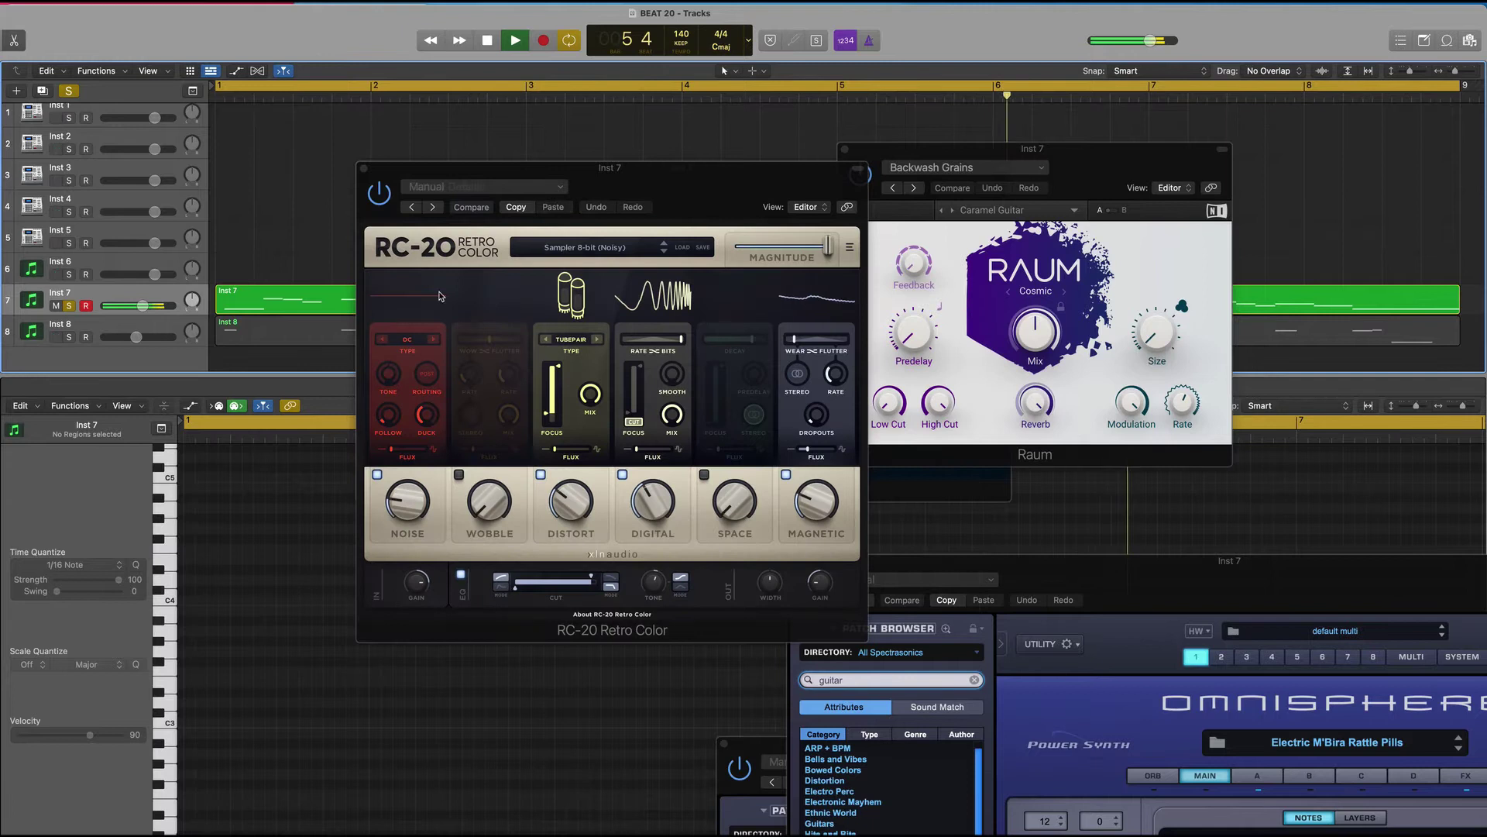
{"action": "left_click", "coordinate": [363, 168]}
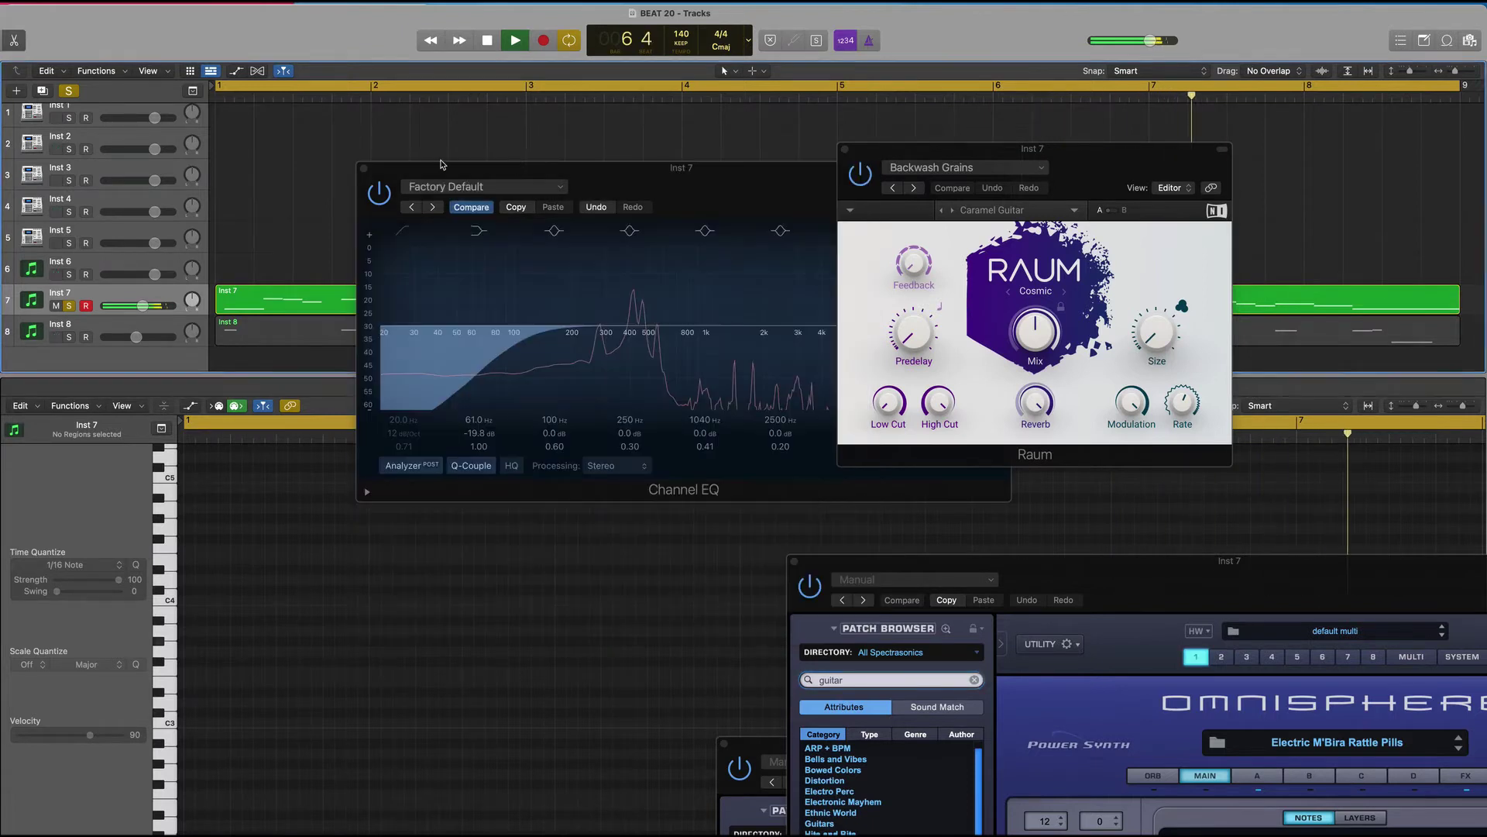
{"action": "left_click", "coordinate": [666, 168]}
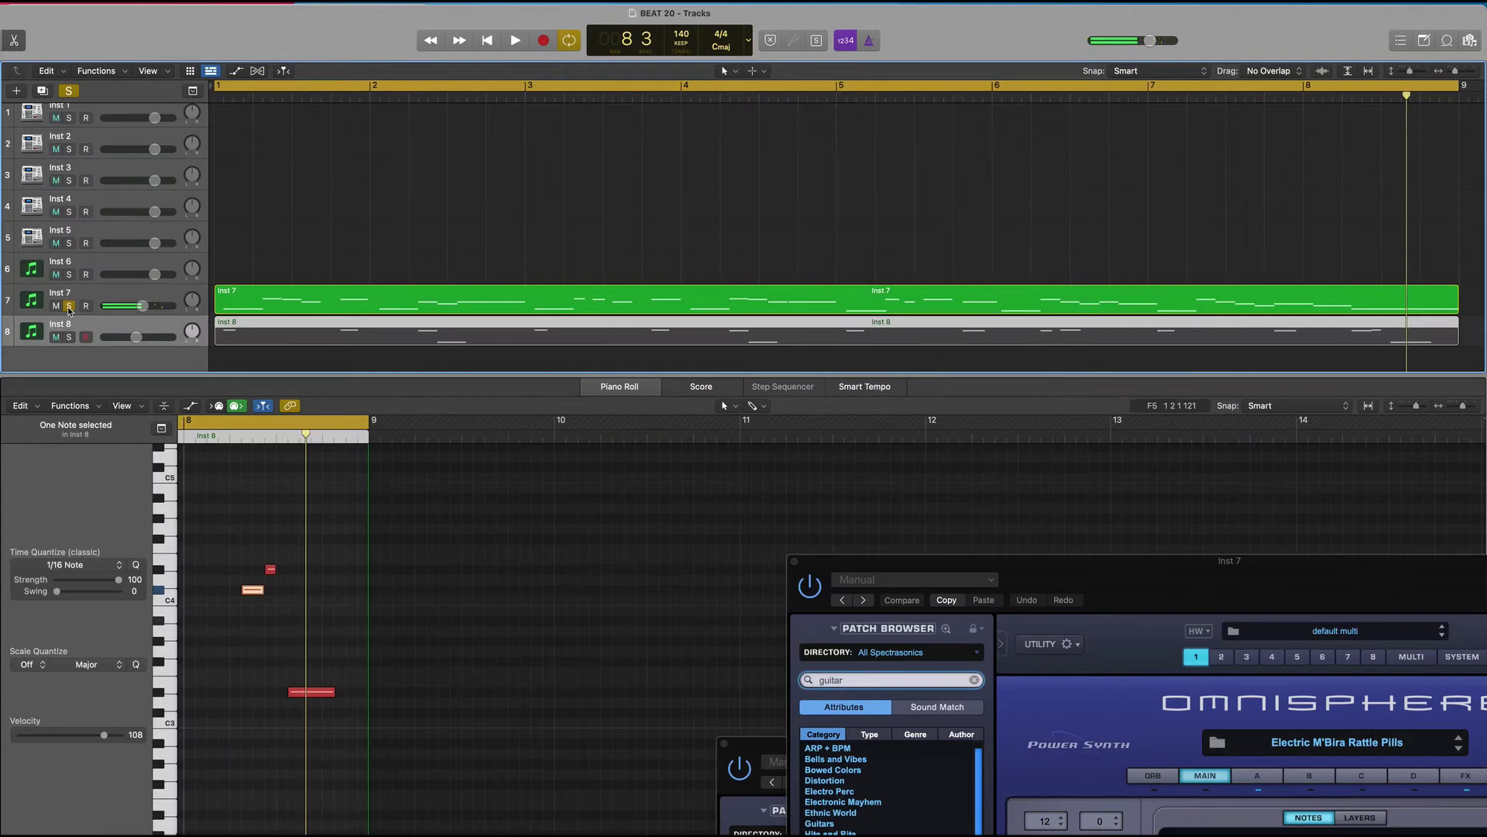
{"action": "left_click", "coordinate": [69, 306]}
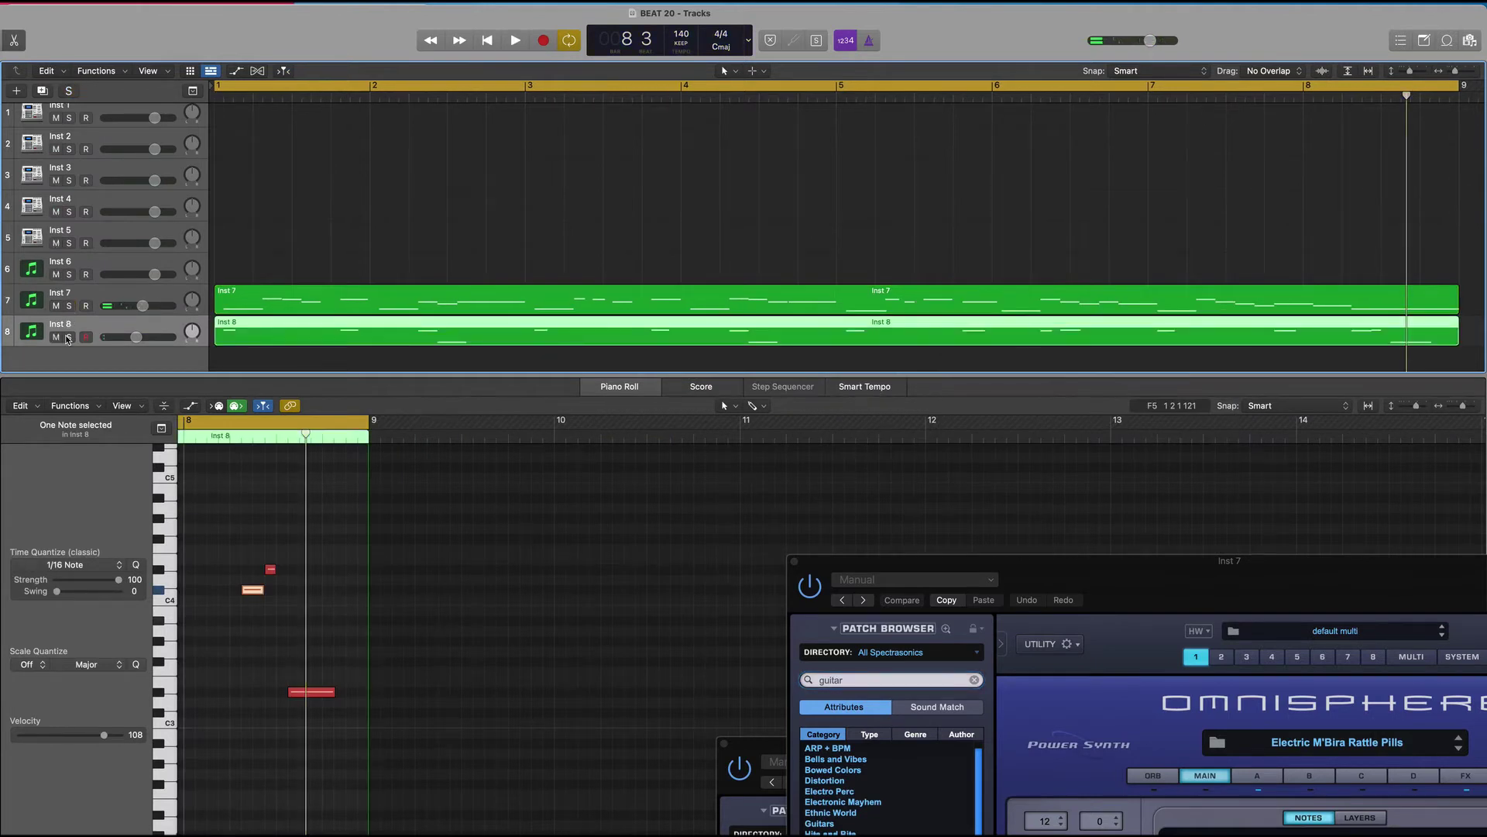
- Solo Inst 8 and play it back while reviewing its Channel EQ and SoundShifter Pitch effects
{"action": "left_click", "coordinate": [69, 337]}
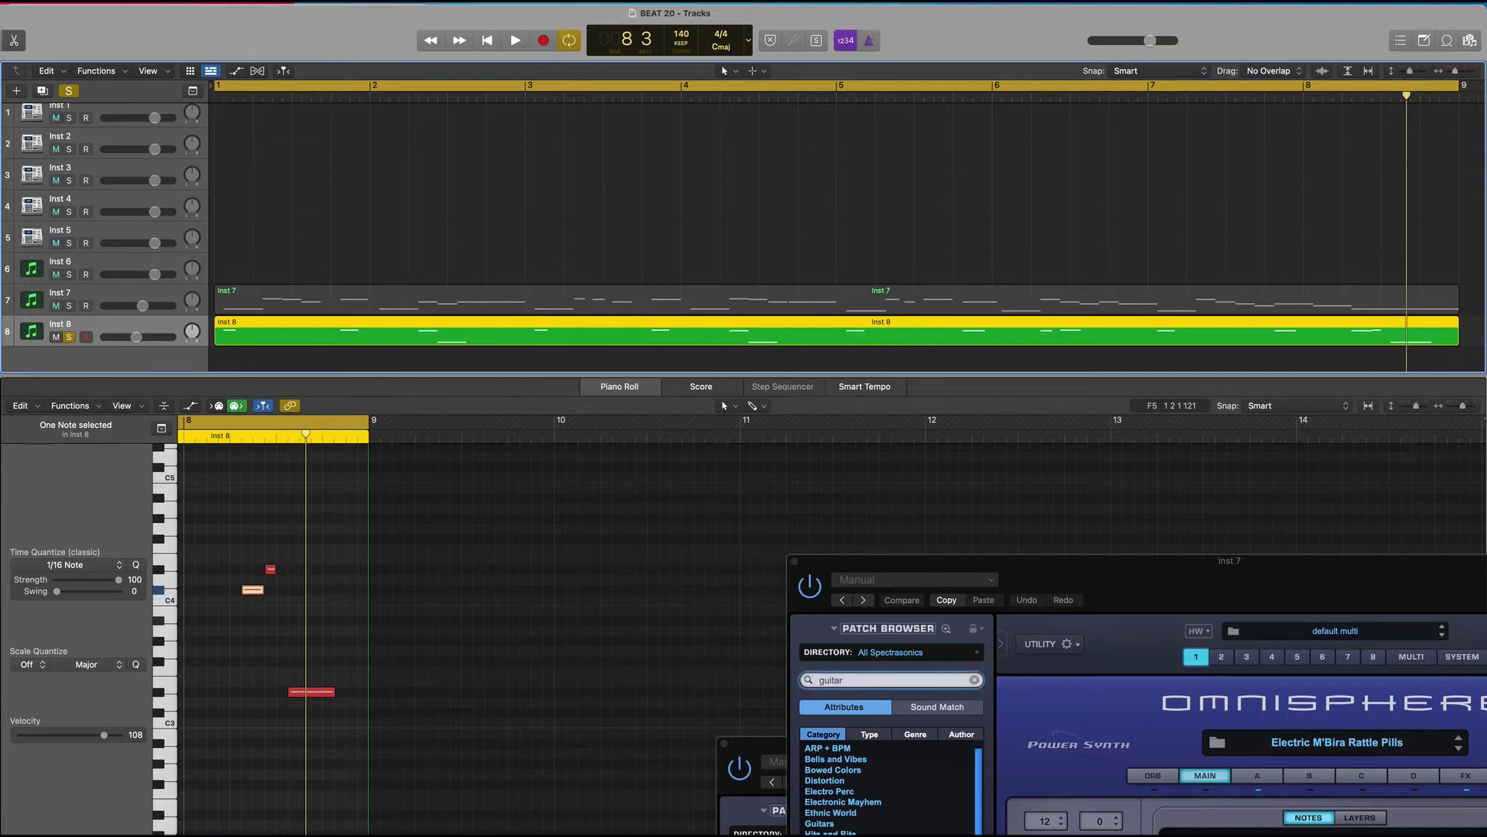
{"action": "key", "text": "space"}
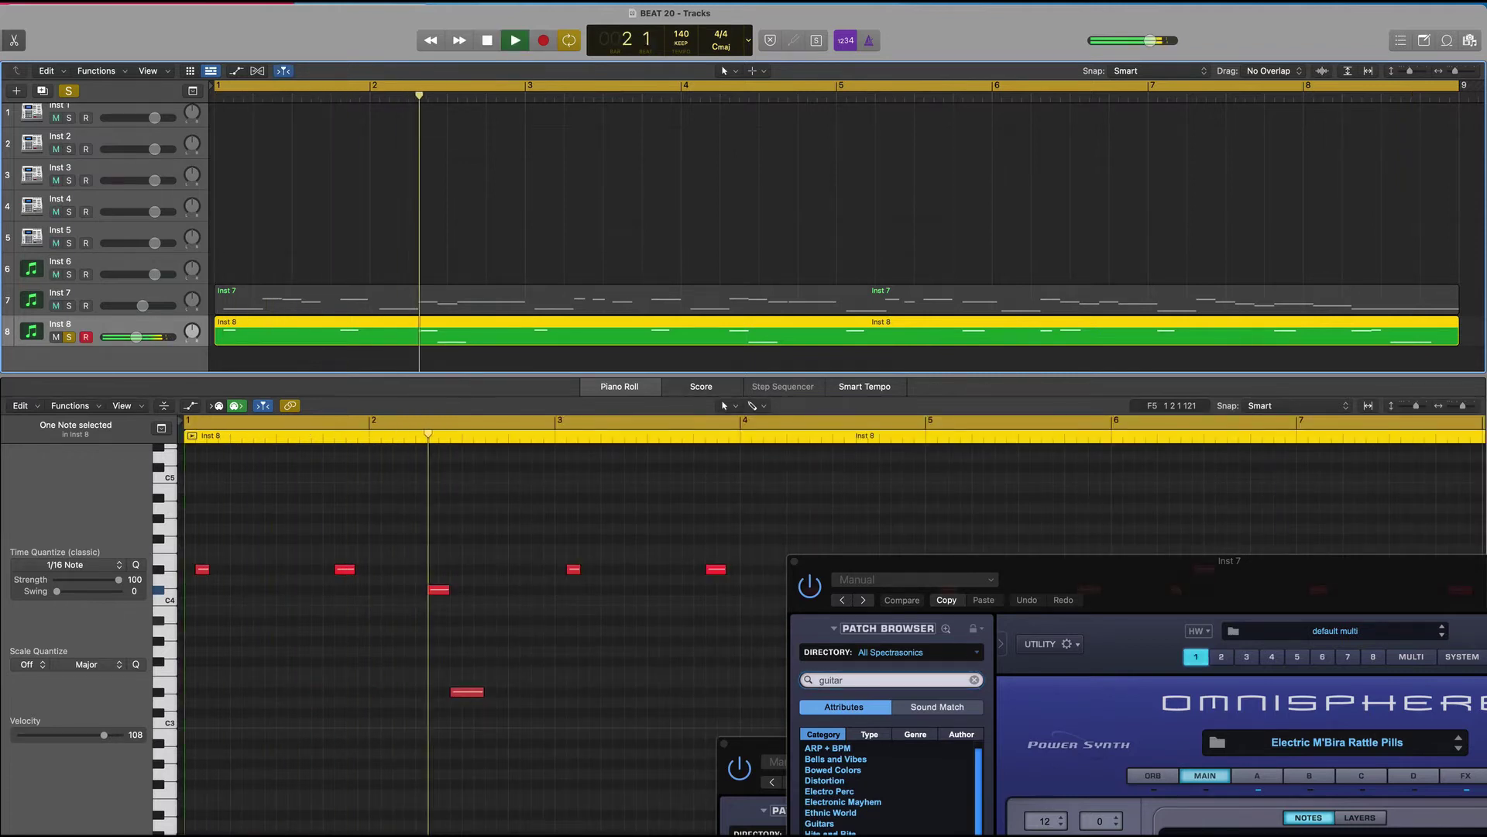
{"action": "key", "text": "ctrl+e"}
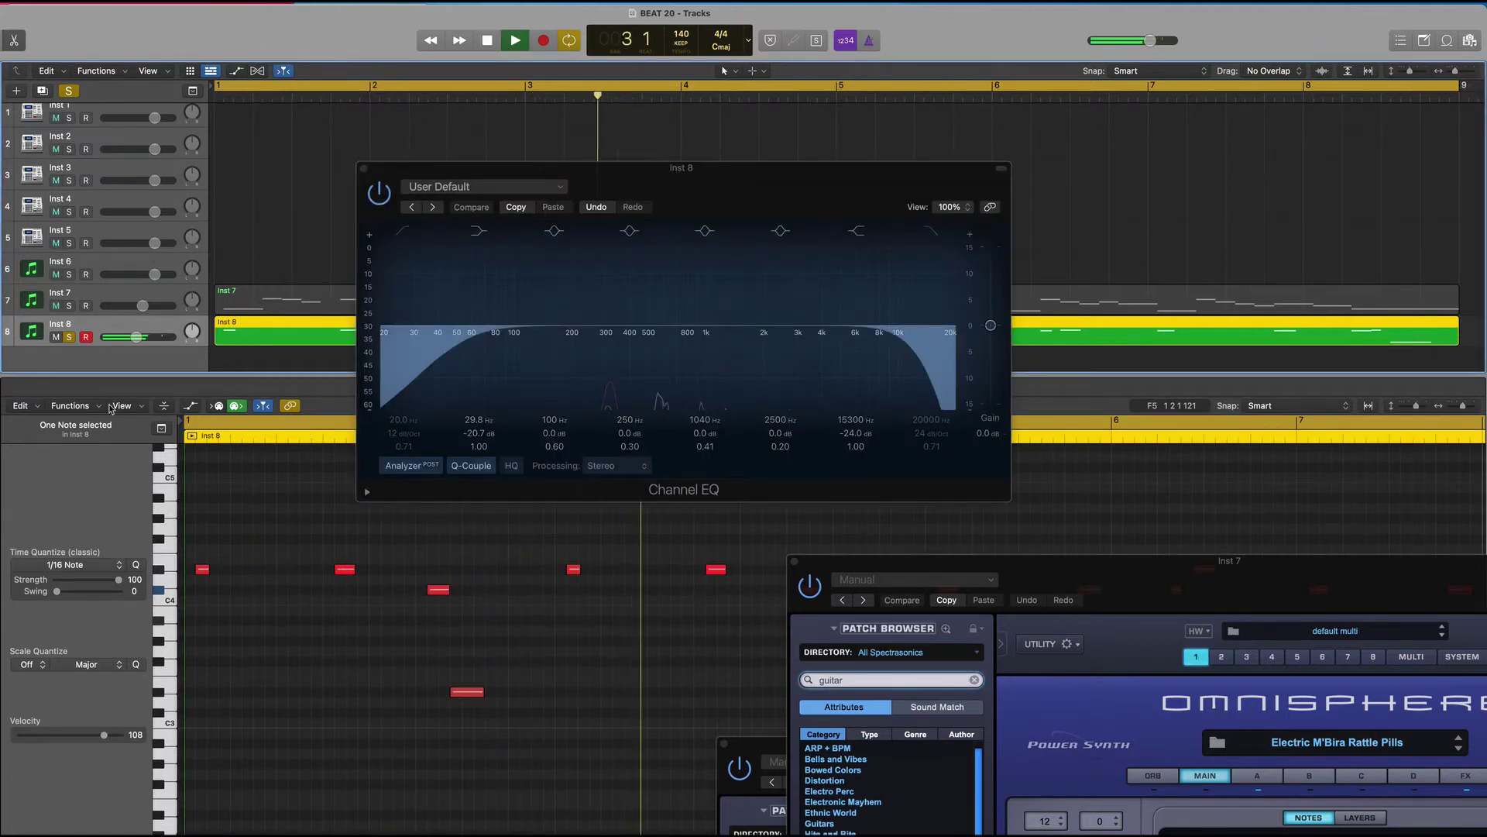
{"action": "left_click", "coordinate": [363, 168]}
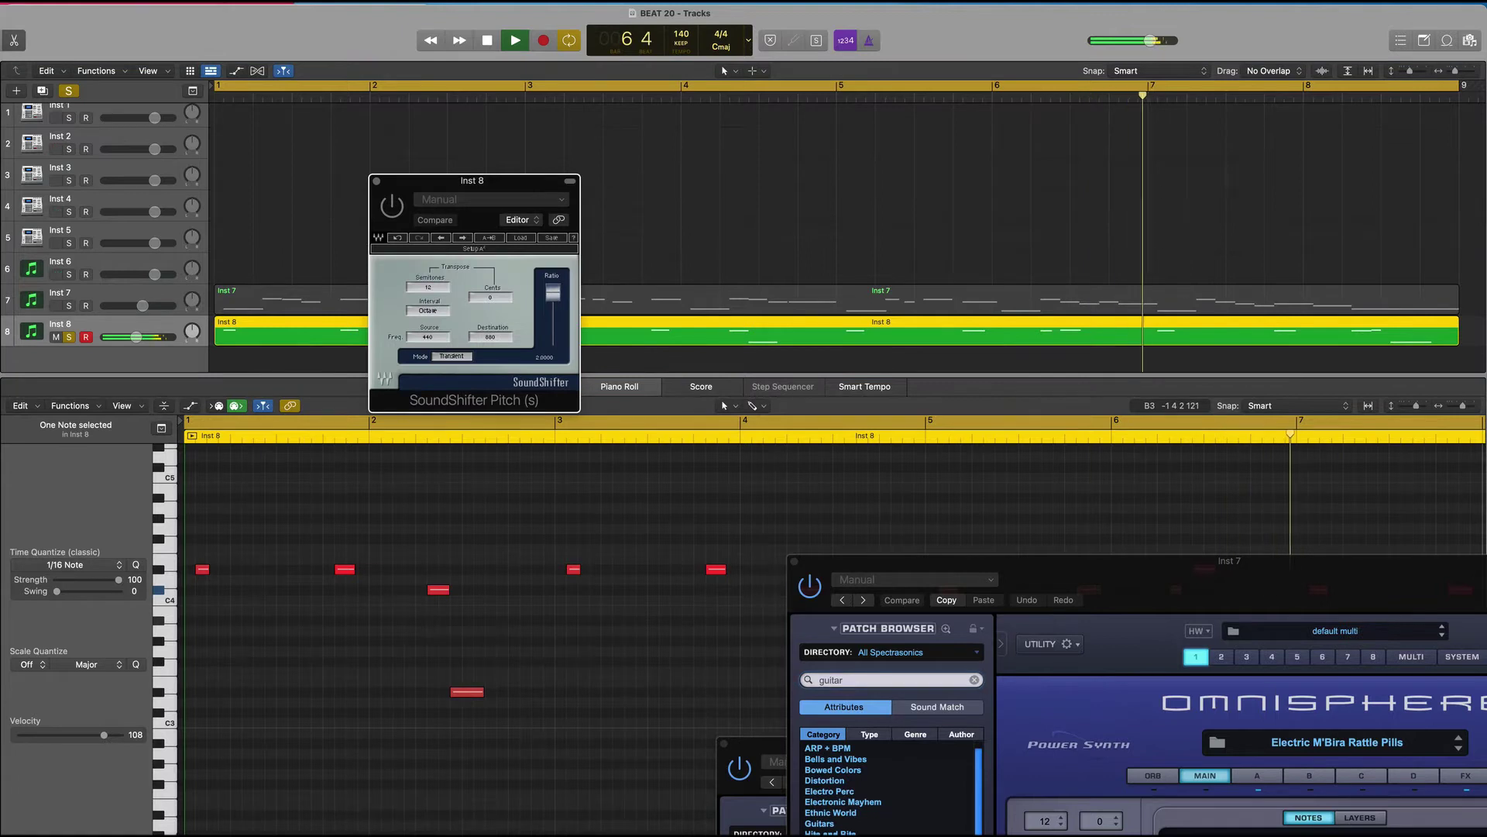
{"action": "left_click", "coordinate": [1, 526]}
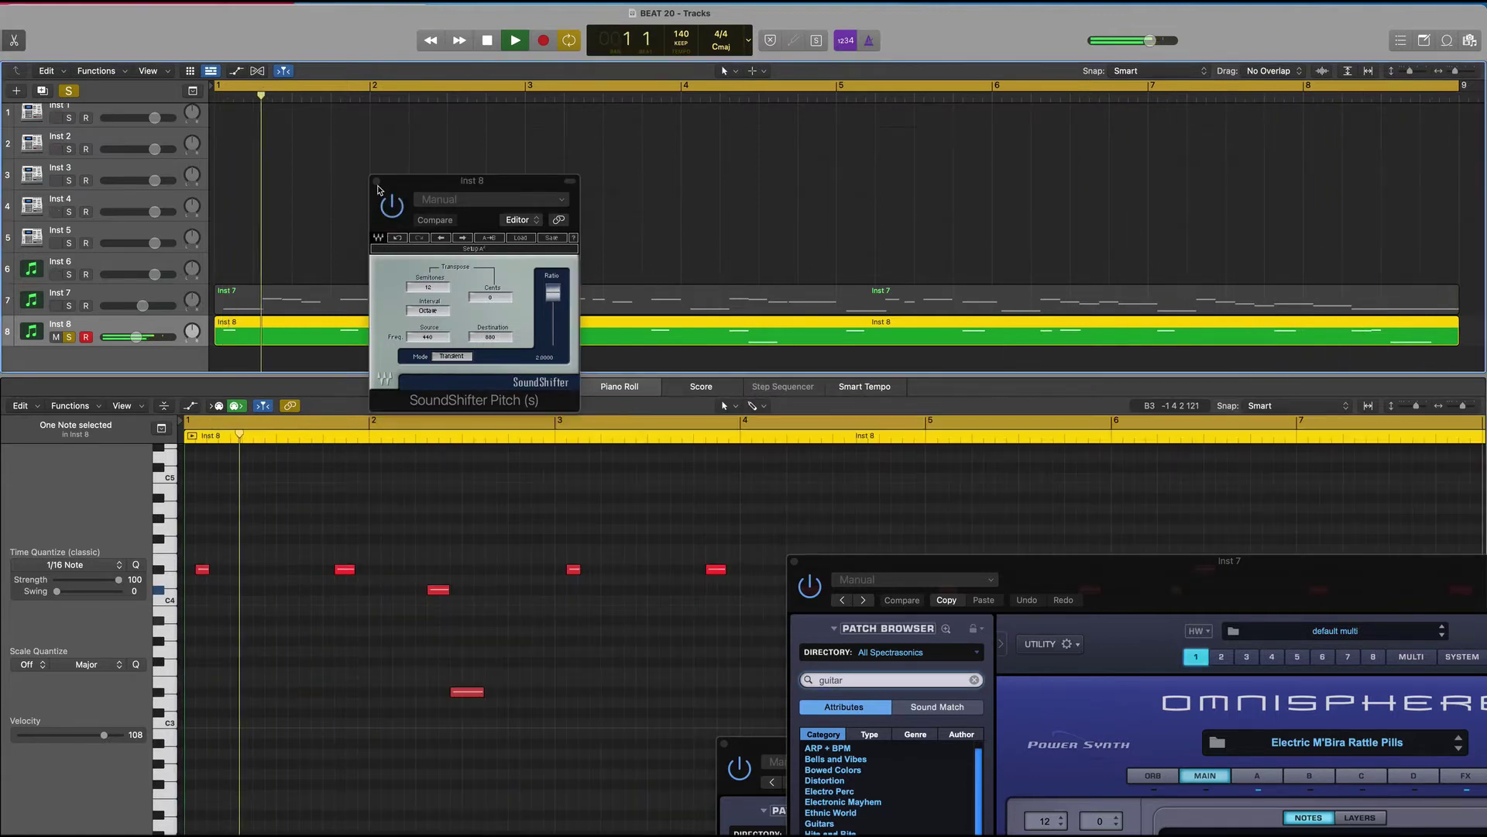
{"action": "left_click", "coordinate": [377, 182]}
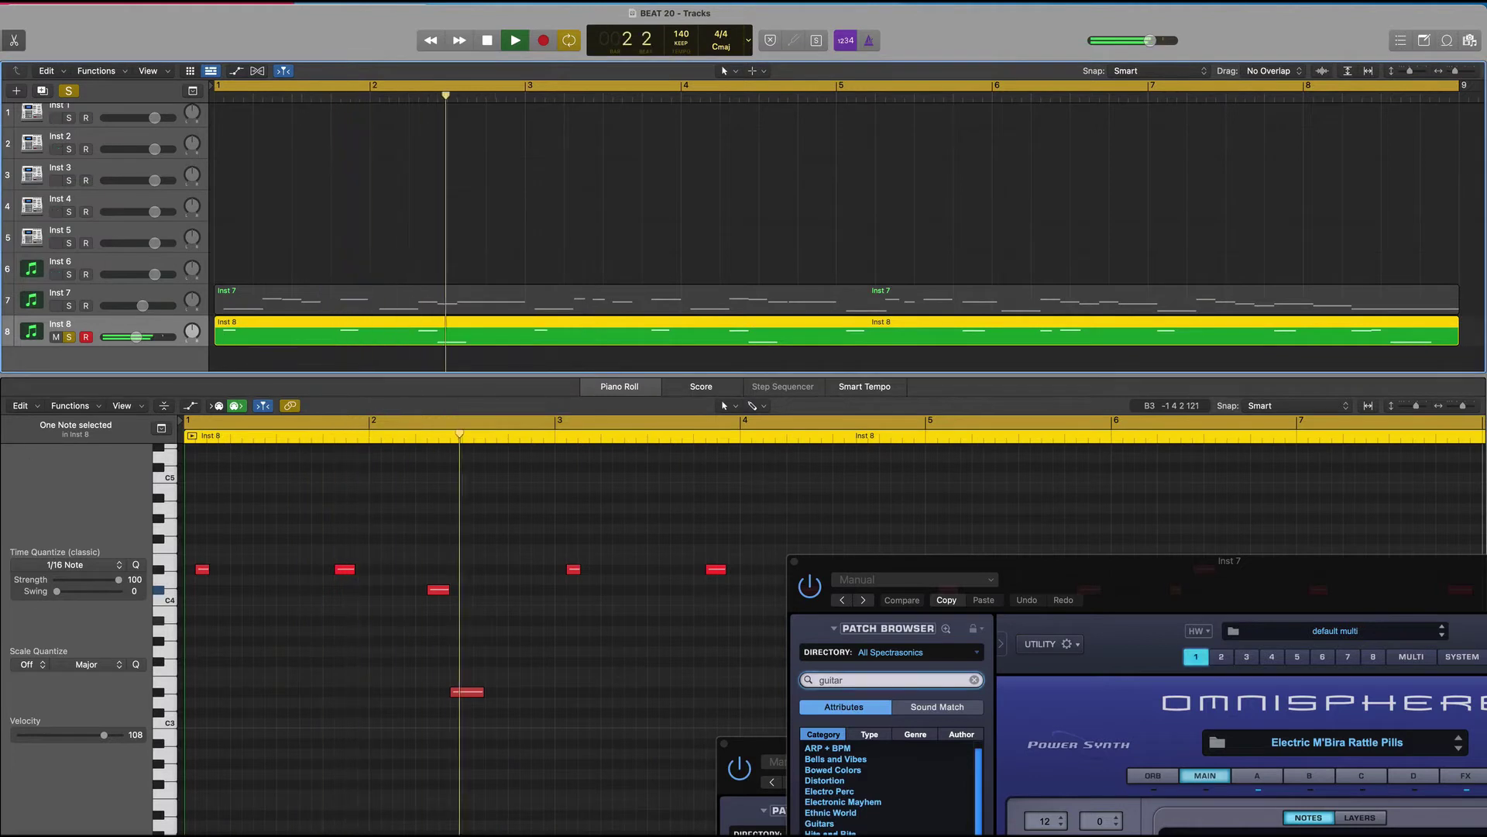
- Review the Raum and RC-20 Retro Color effects on Inst 8 during playback
{"action": "left_click", "coordinate": [1, 534]}
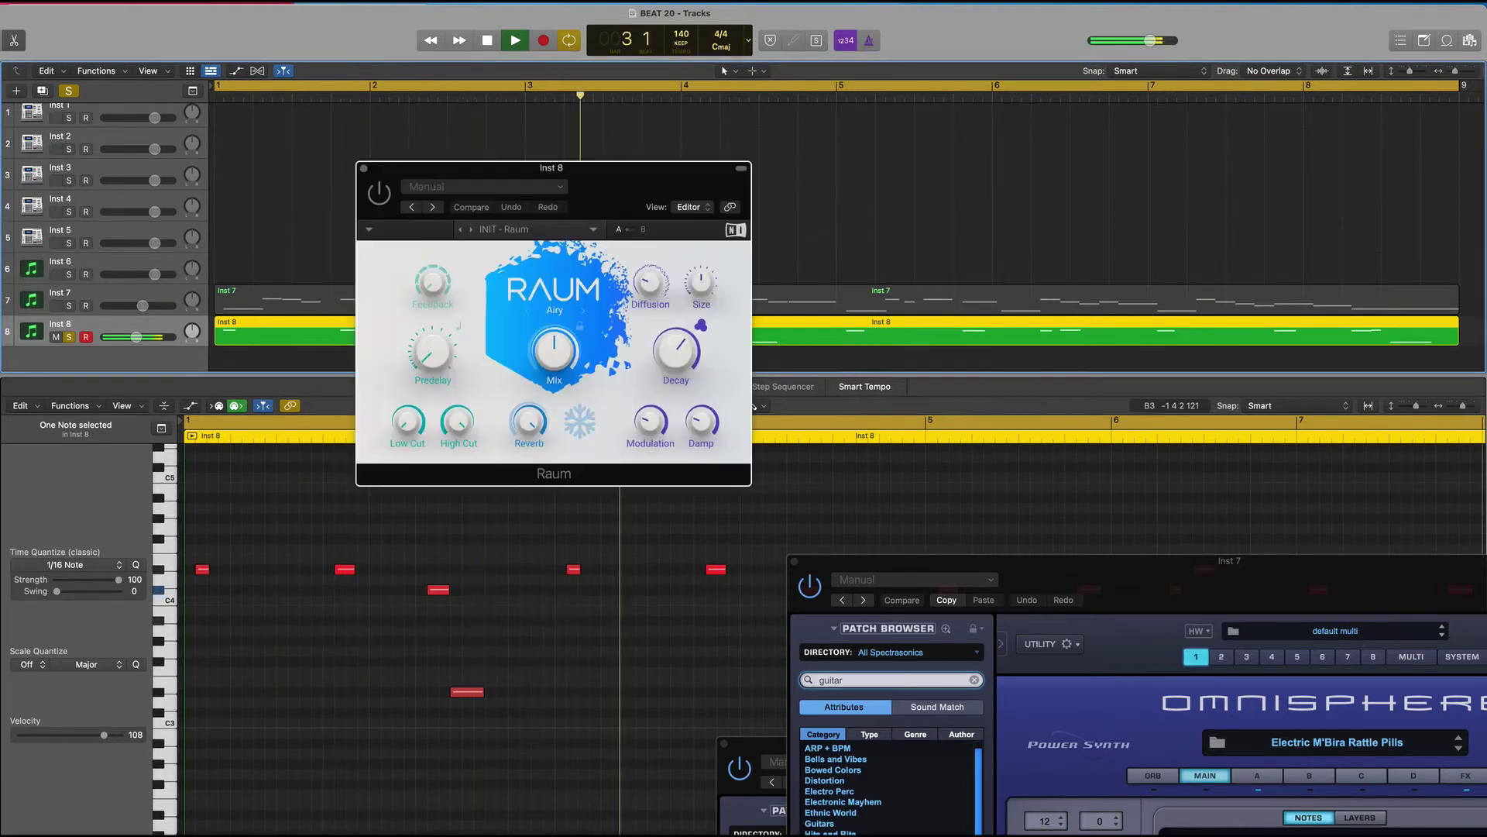
{"action": "left_click", "coordinate": [364, 169]}
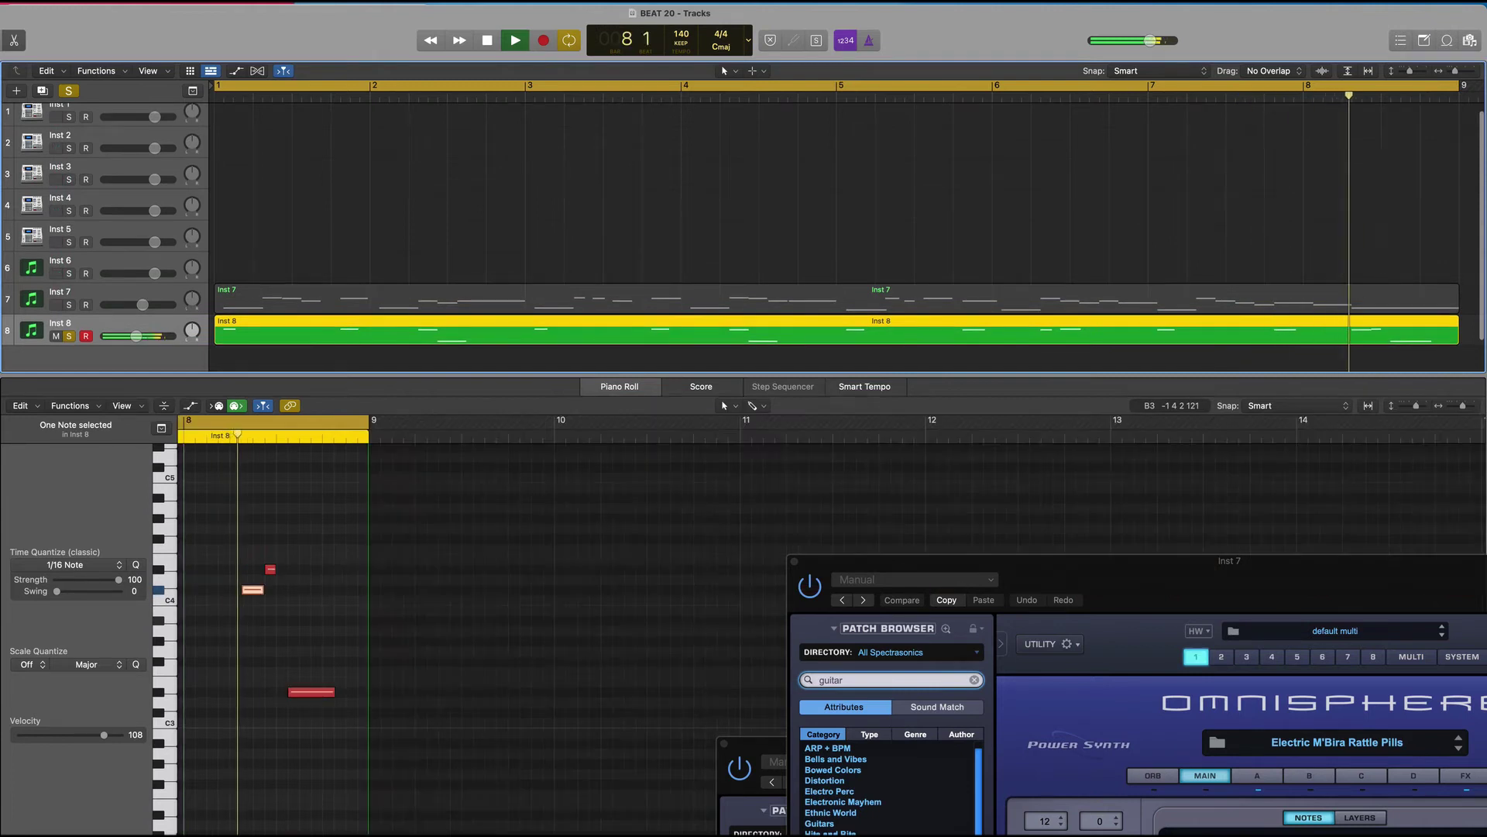
{"action": "left_click", "coordinate": [1, 520]}
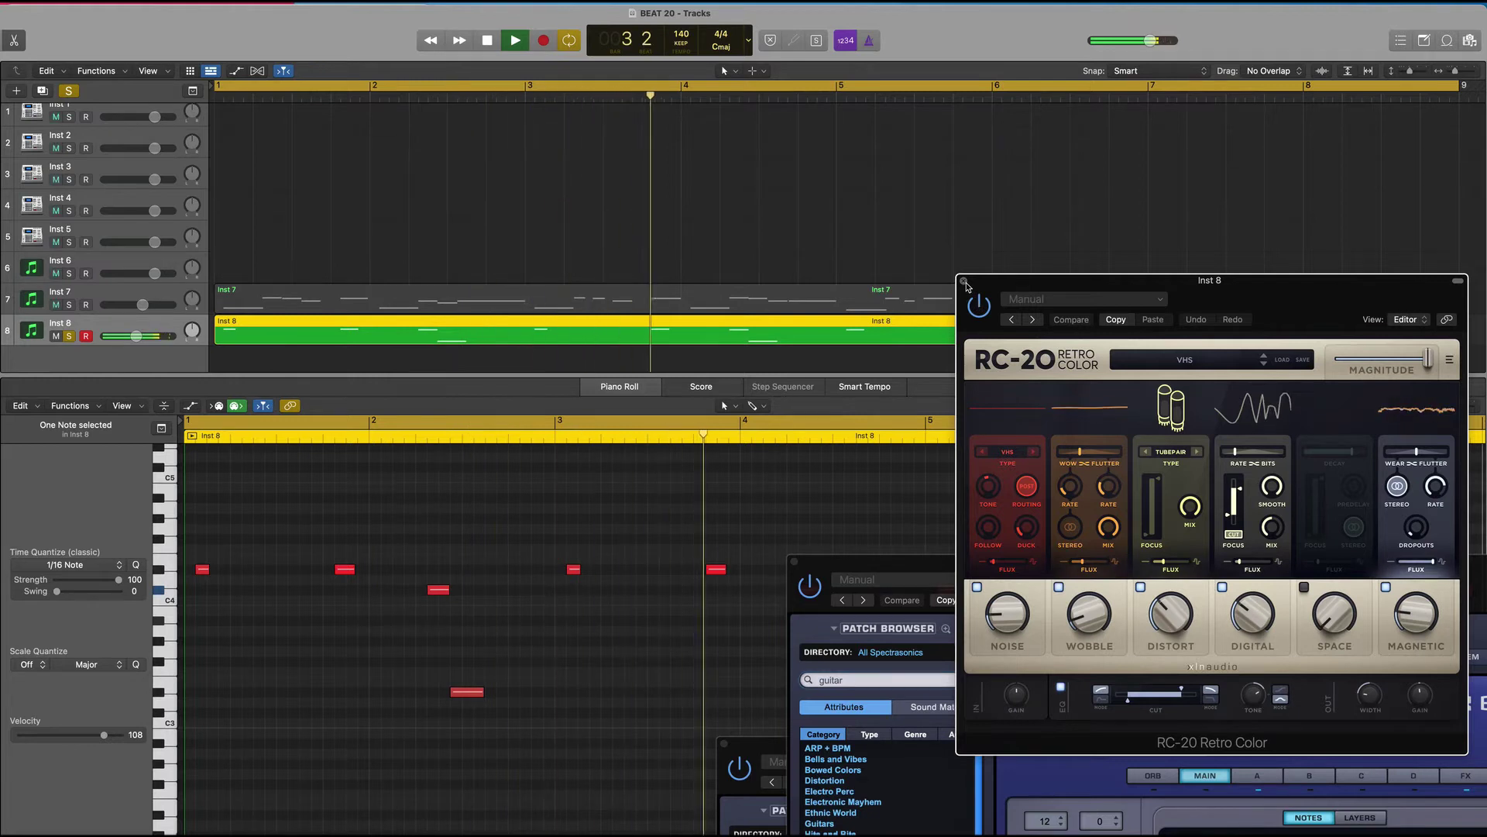
{"action": "left_click", "coordinate": [965, 282]}
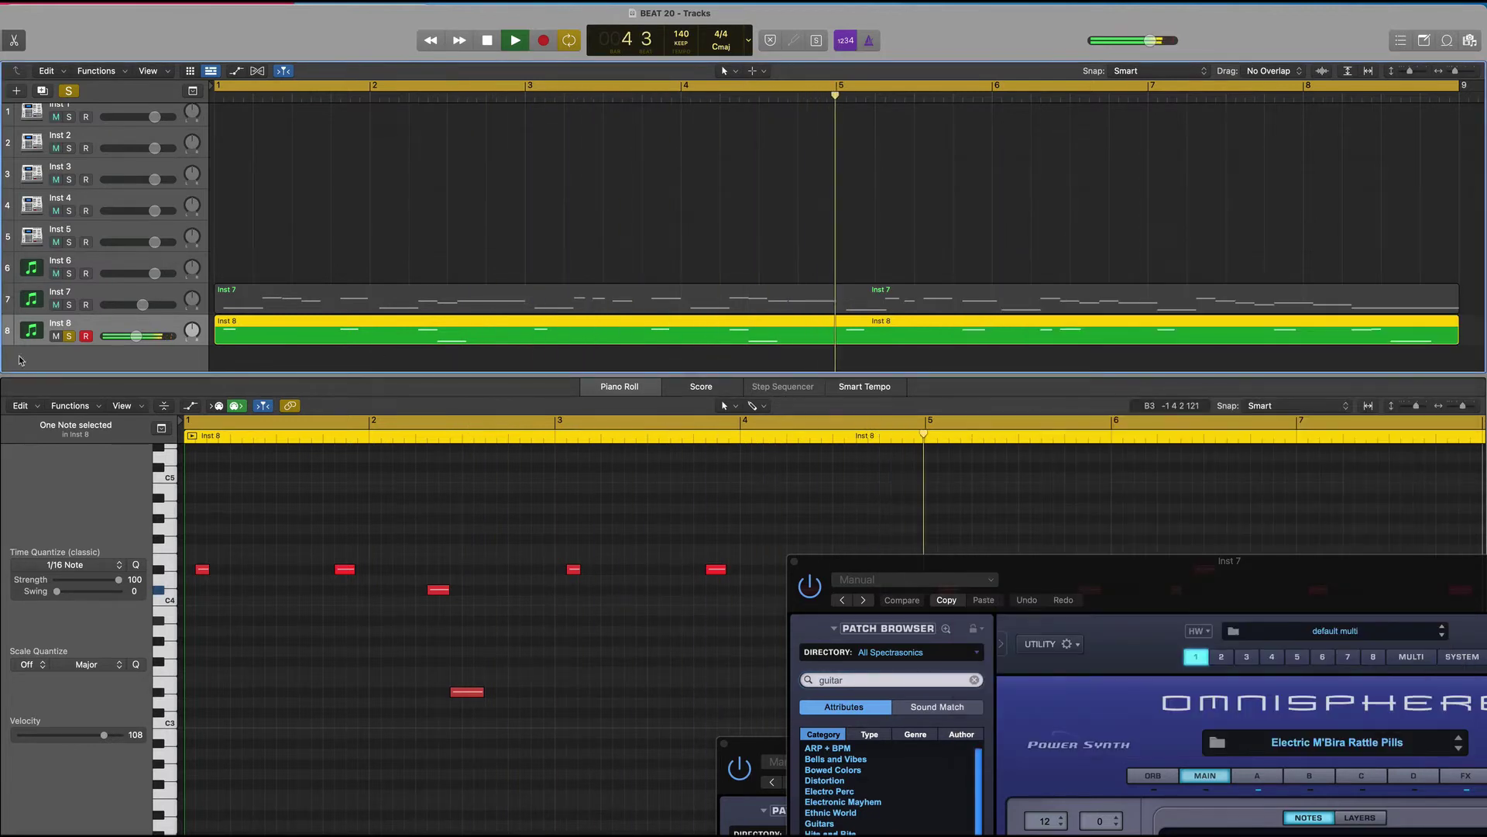
- Solo Inst 7 alongside Inst 8, listen to both layers together, and stop playback
{"action": "left_click", "coordinate": [70, 307]}
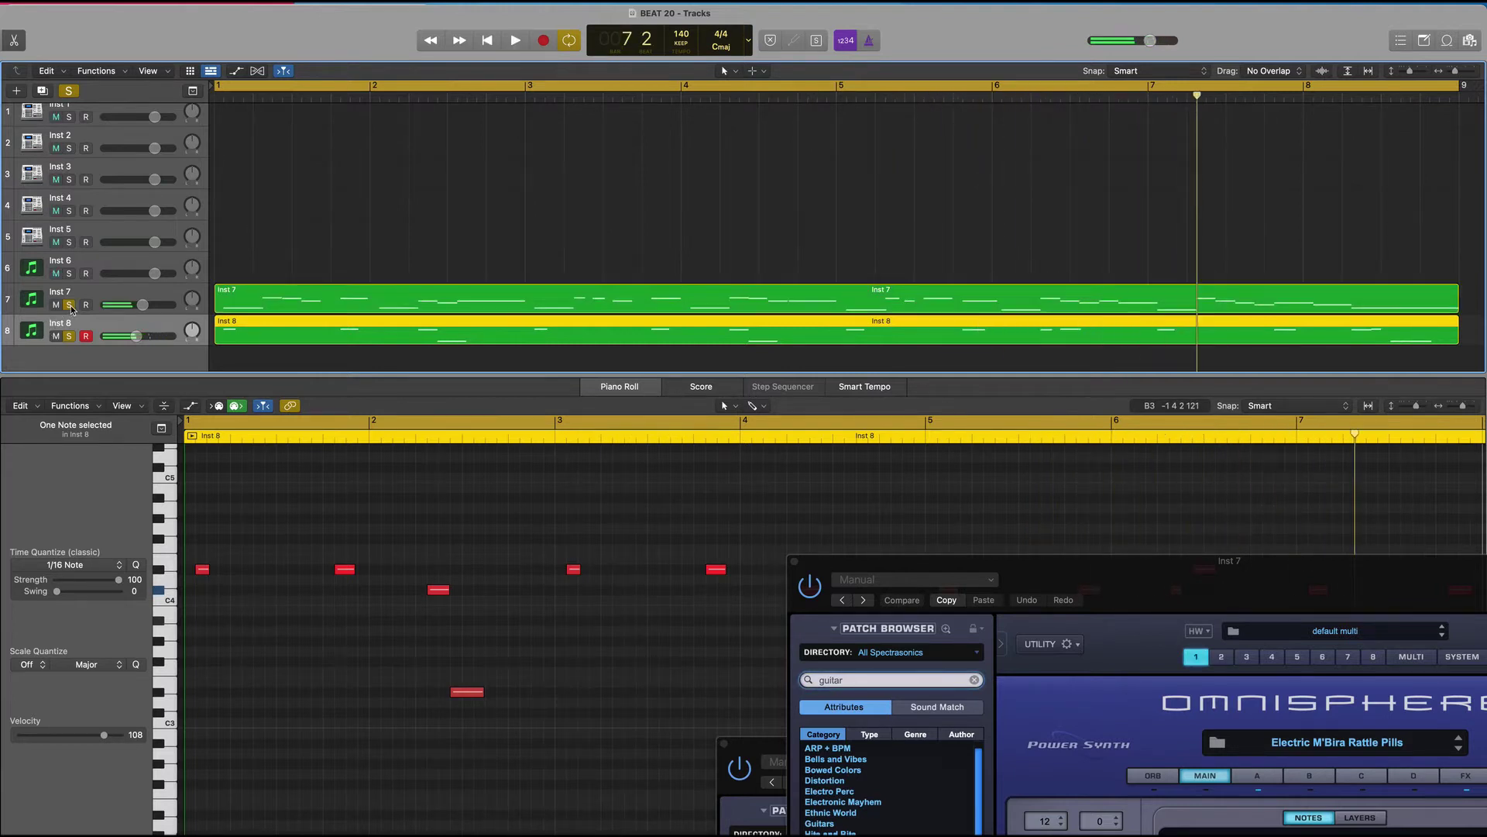
{"action": "key", "text": "space"}
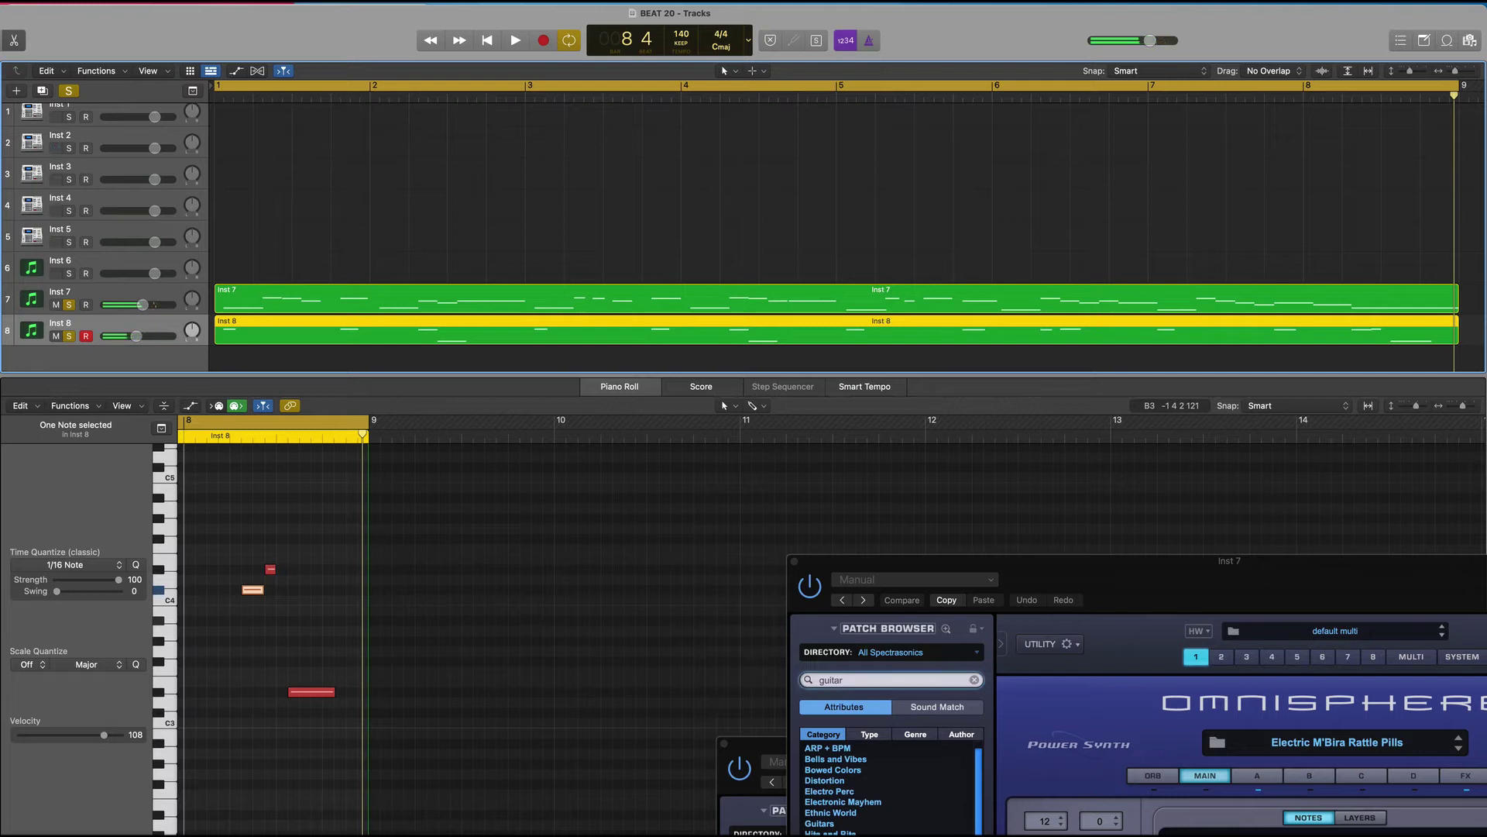
- Copy the Inst 7 part to a new Inst 9 Omnisphere track and transpose its notes down an octave
{"action": "left_click", "coordinate": [2, 1]}
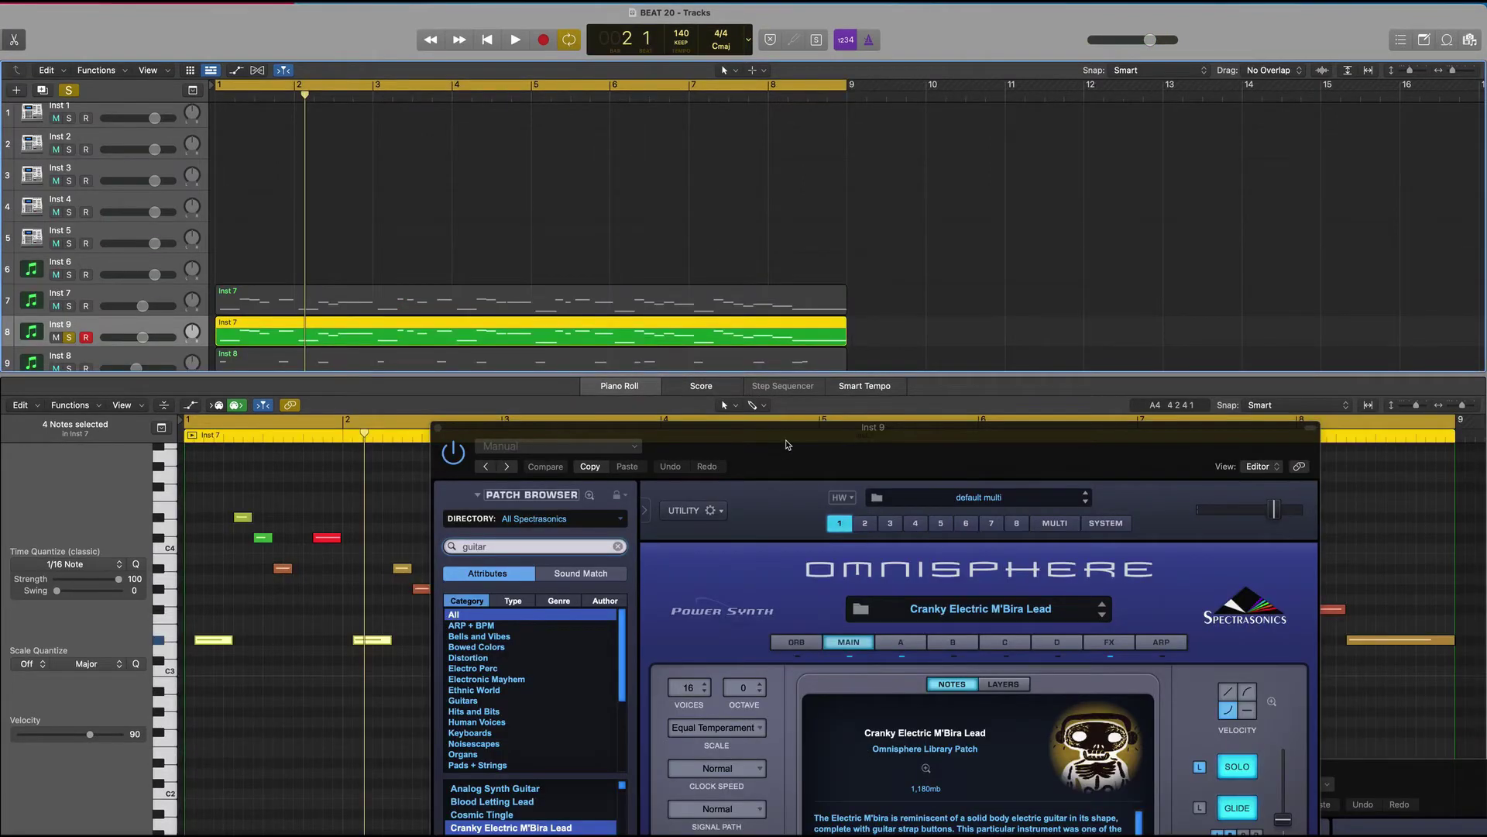
{"action": "left_click_drag", "start_coordinate": [787, 449], "coordinate": [788, 139]}
{"action": "key", "text": "Down"}
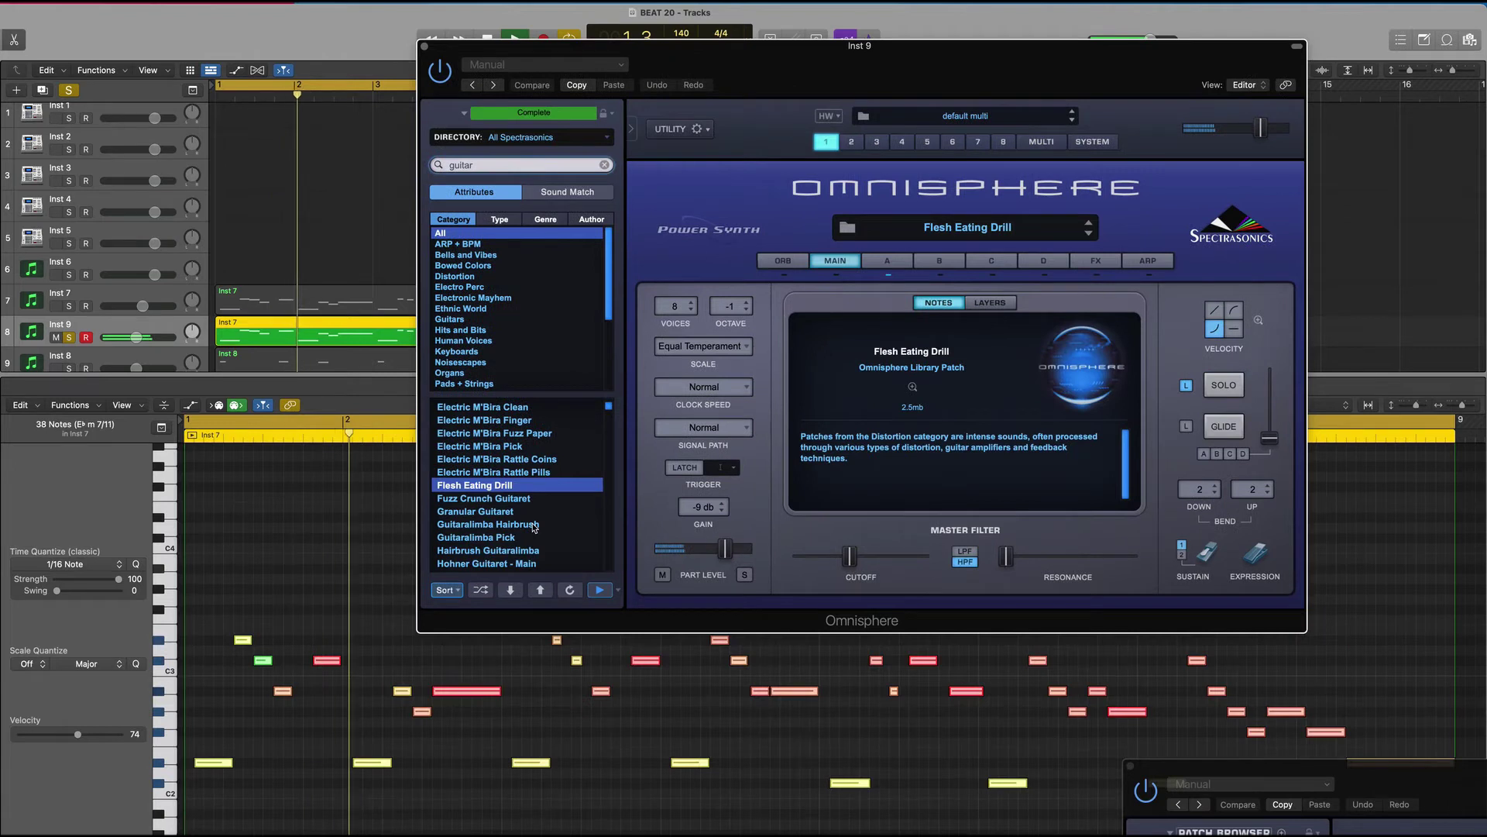
- Audition the Guitaralimba Hairbrush, Granular Guitaret and Hohner Guitaret - Main patches on Inst 9
{"action": "left_click", "coordinate": [534, 525]}
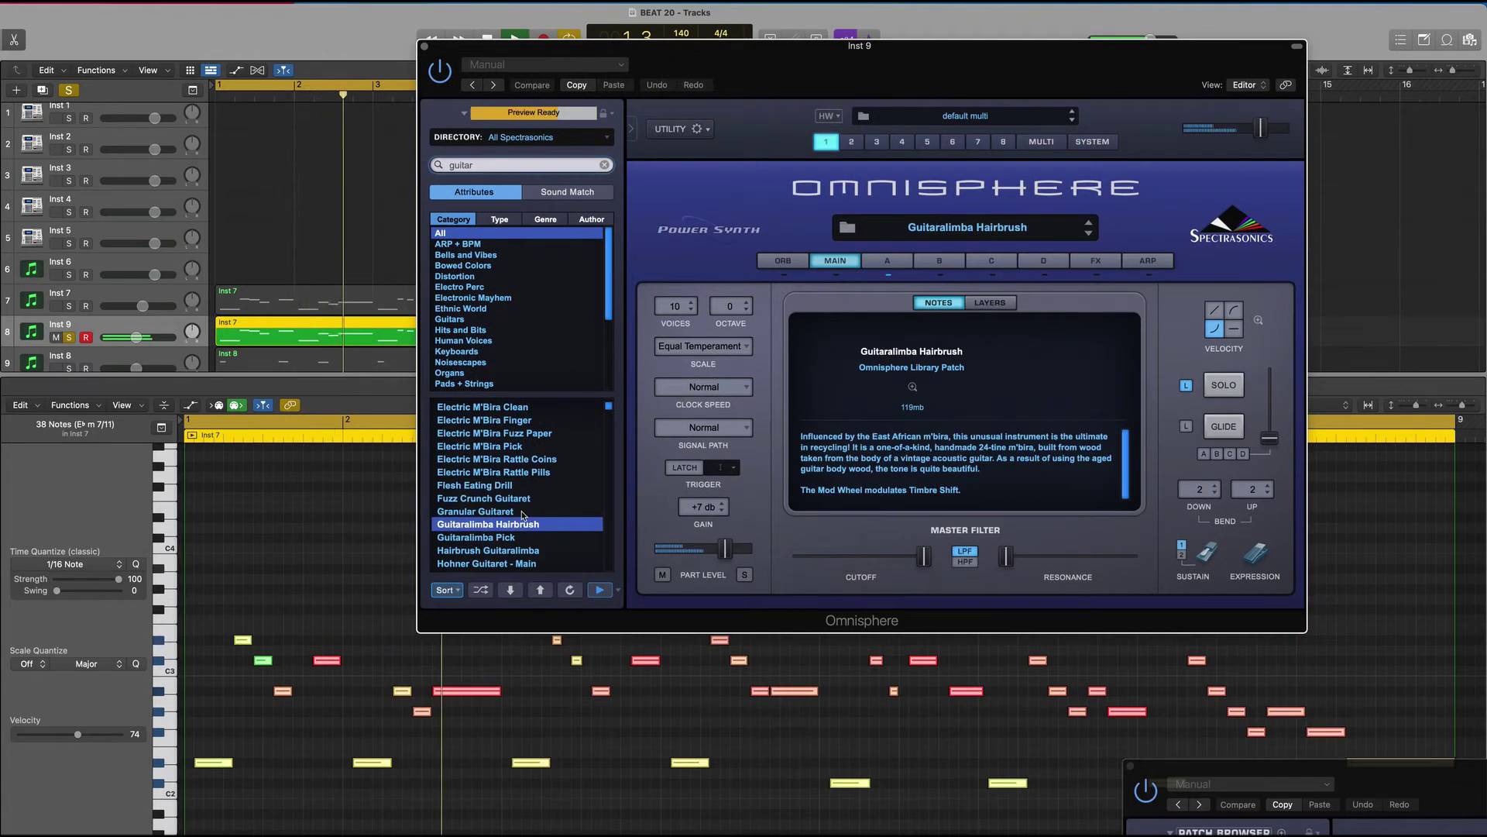
{"action": "left_click", "coordinate": [522, 512]}
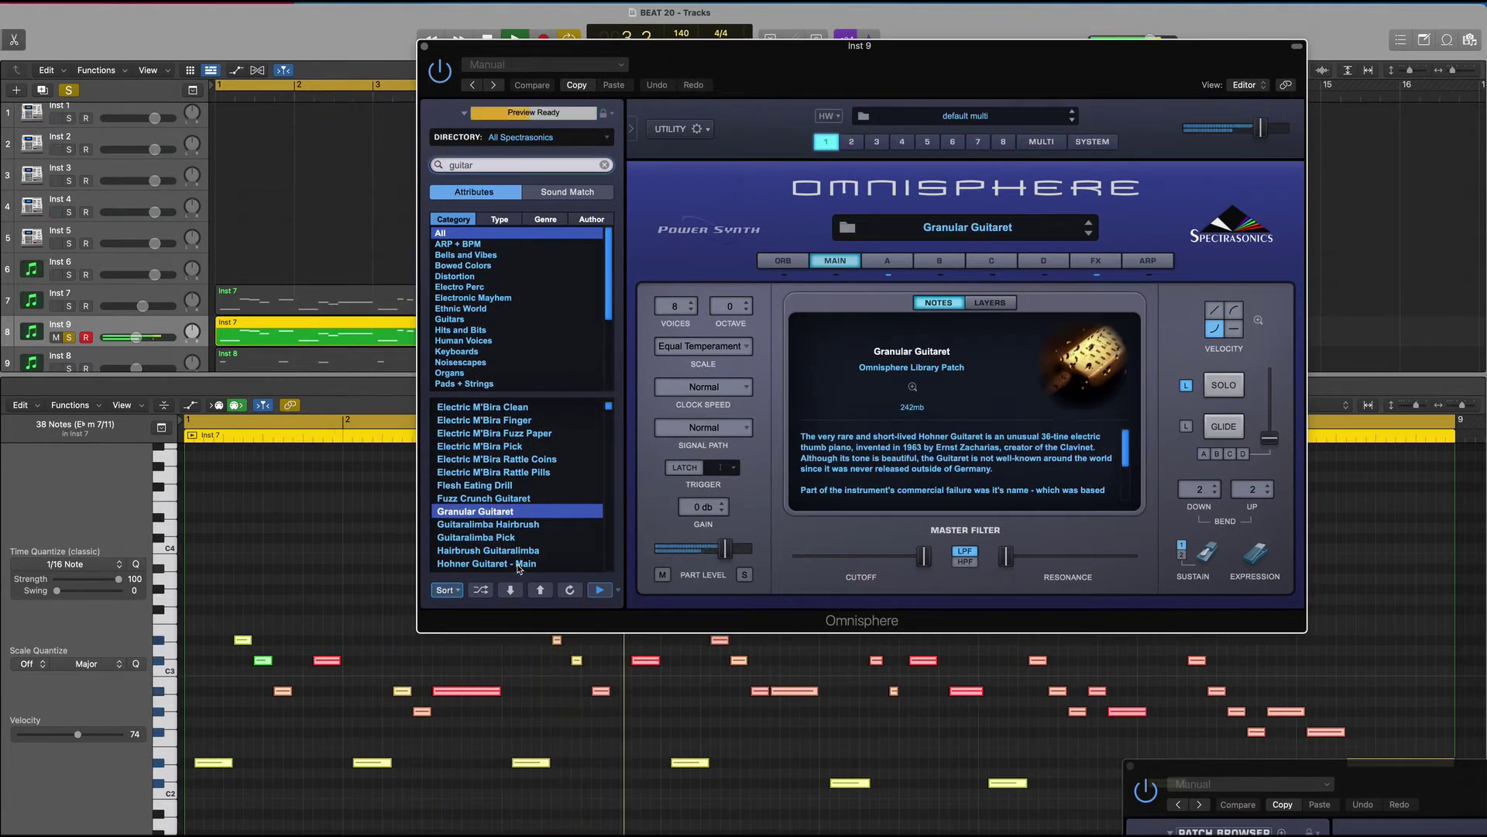
{"action": "left_click", "coordinate": [518, 564]}
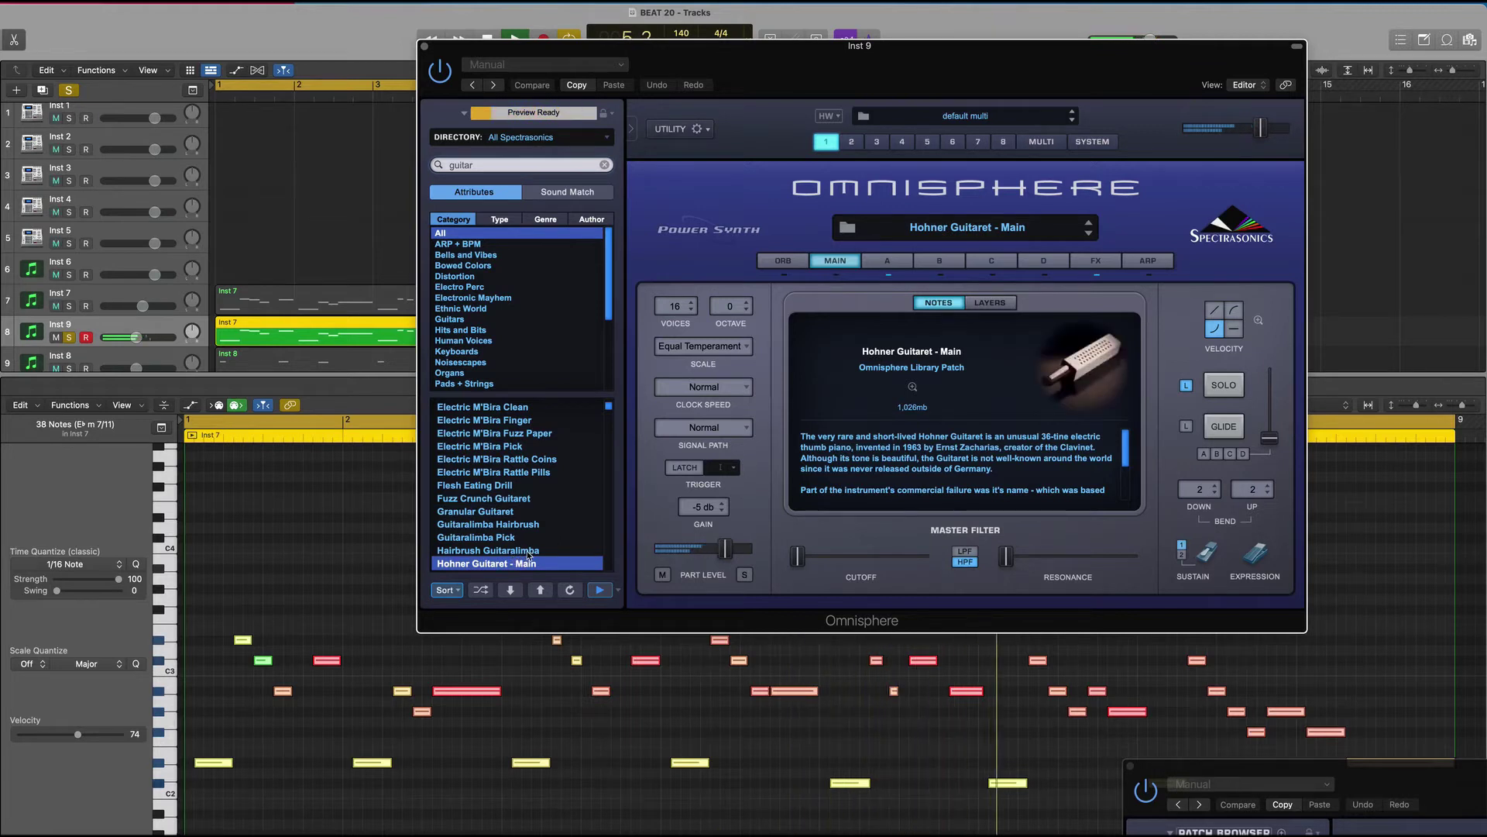
{"action": "scroll", "coordinate": [537, 516], "scroll_direction": "down", "scroll_amount": 2}
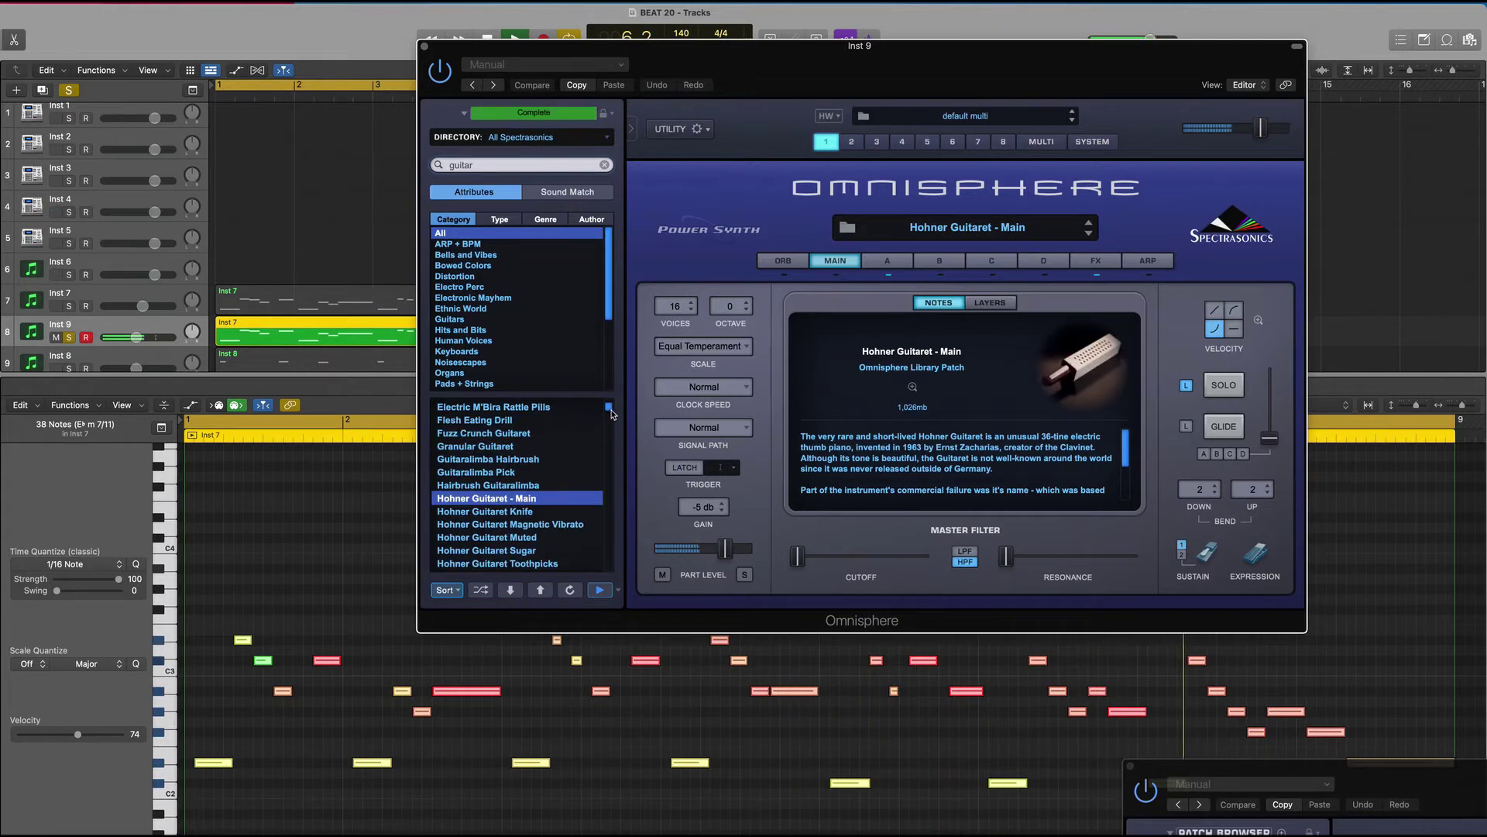
{"action": "scroll", "coordinate": [611, 414], "scroll_direction": "down", "scroll_amount": 1}
{"action": "left_click", "coordinate": [610, 422]}
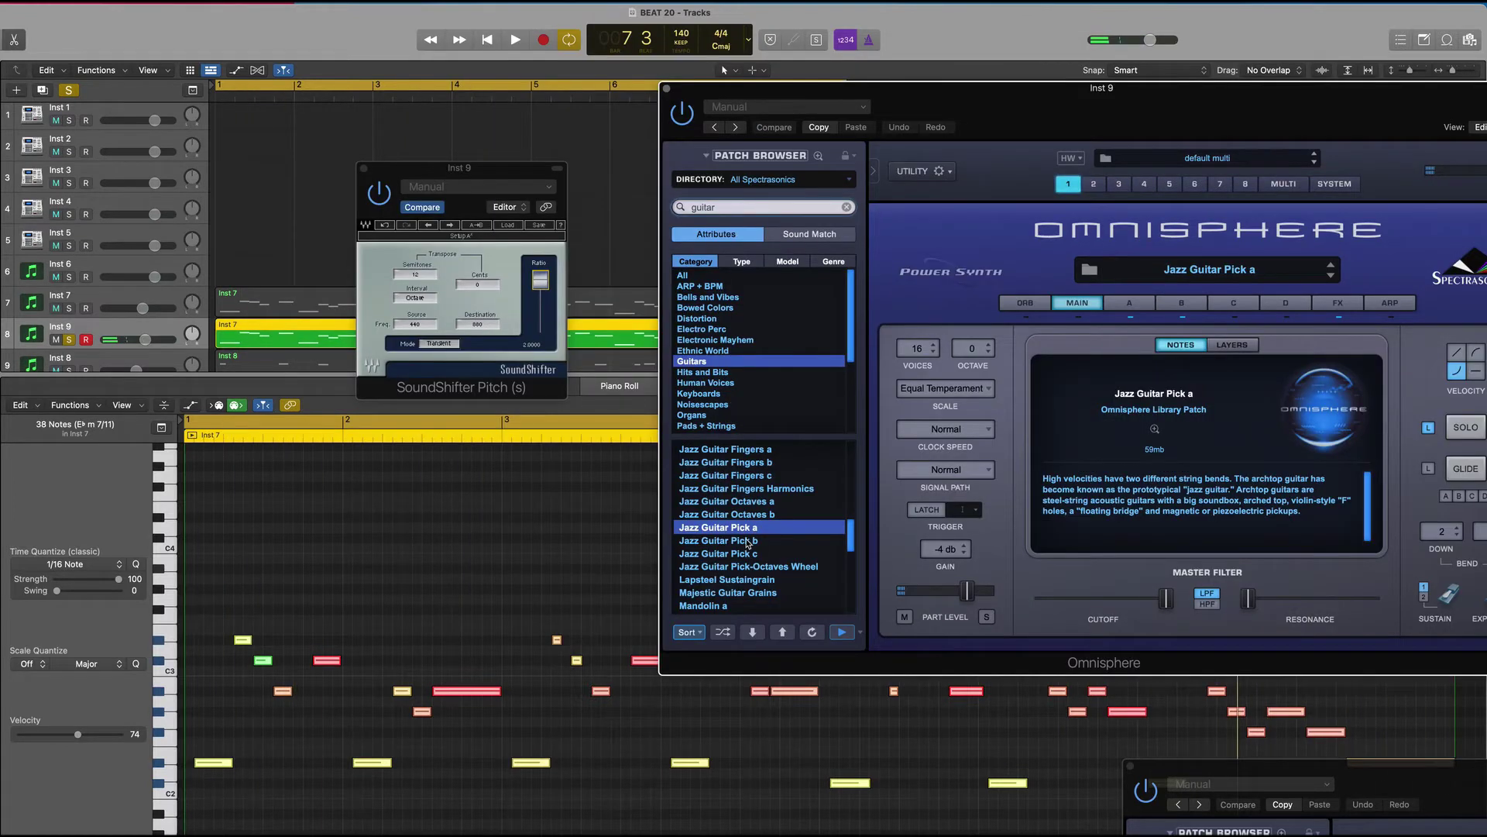
- Try the Jazz Guitar Pick b and c patches on Inst 9, load Lapsteel Sustaingrain instead, and play it back
{"action": "left_click", "coordinate": [748, 542]}
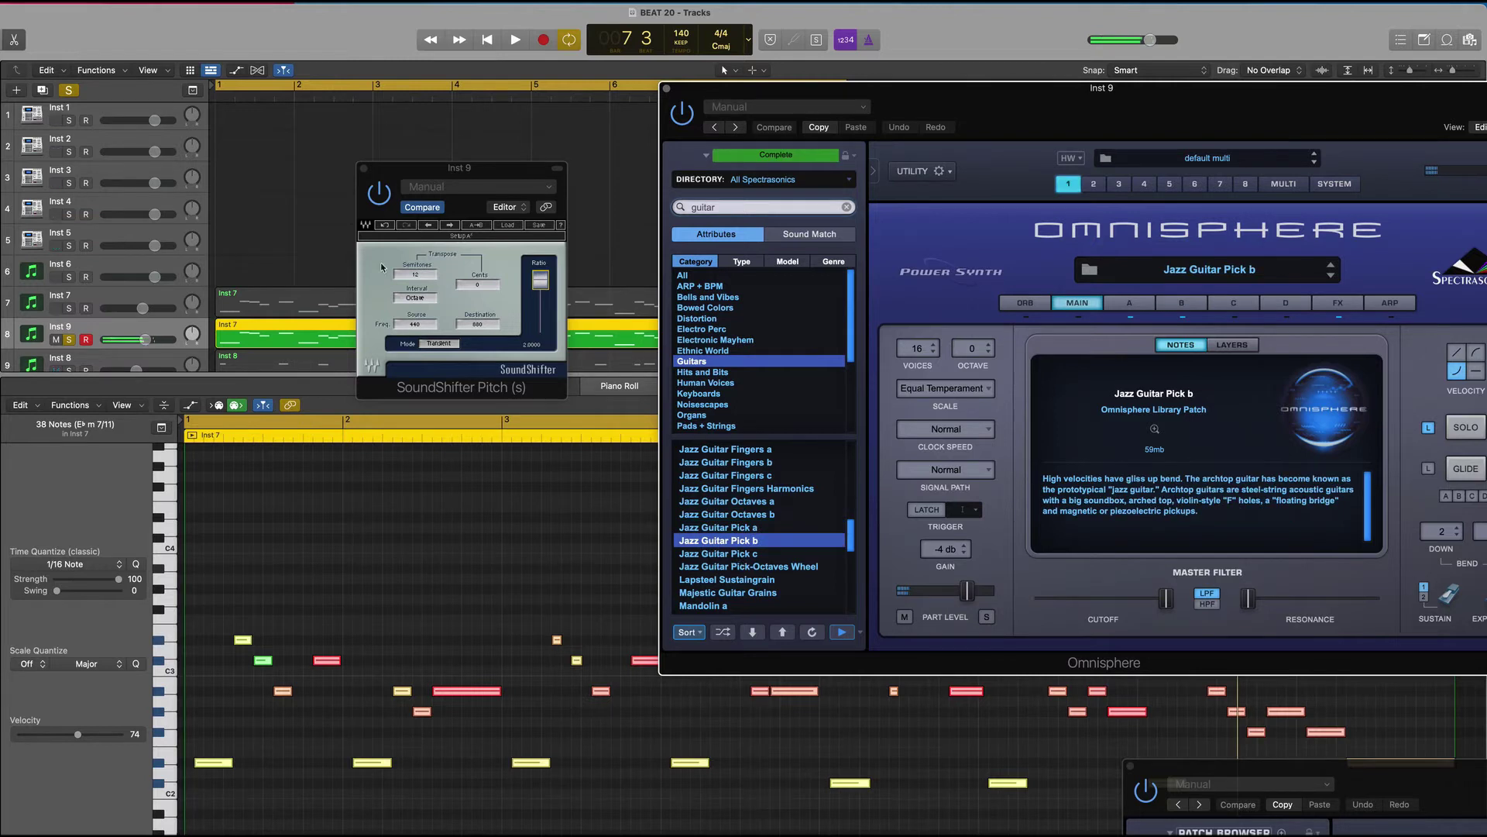
{"action": "key", "text": "Down"}
{"action": "key", "text": "super+grave"}
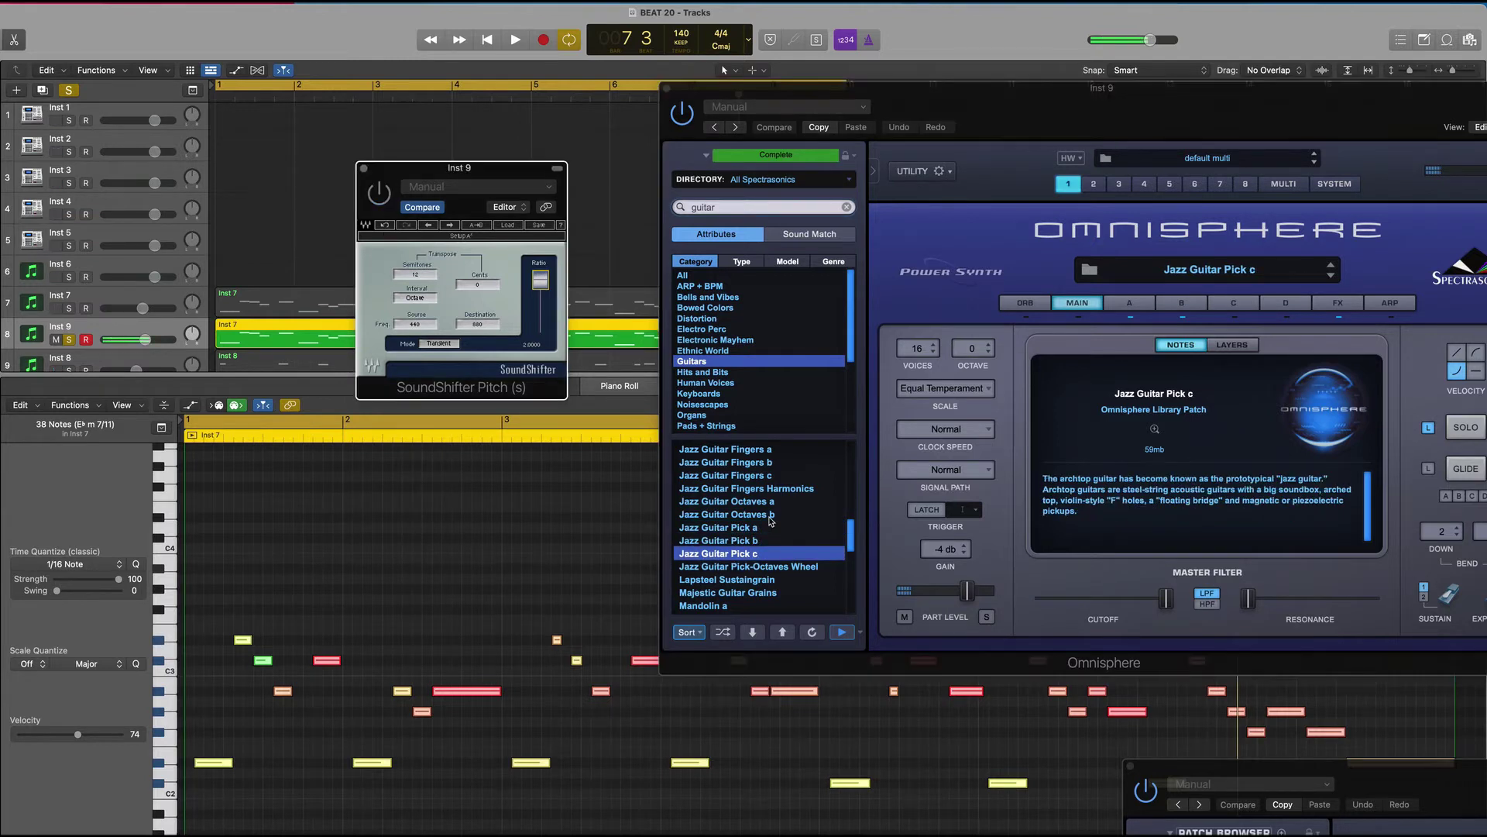
{"action": "key", "text": "space"}
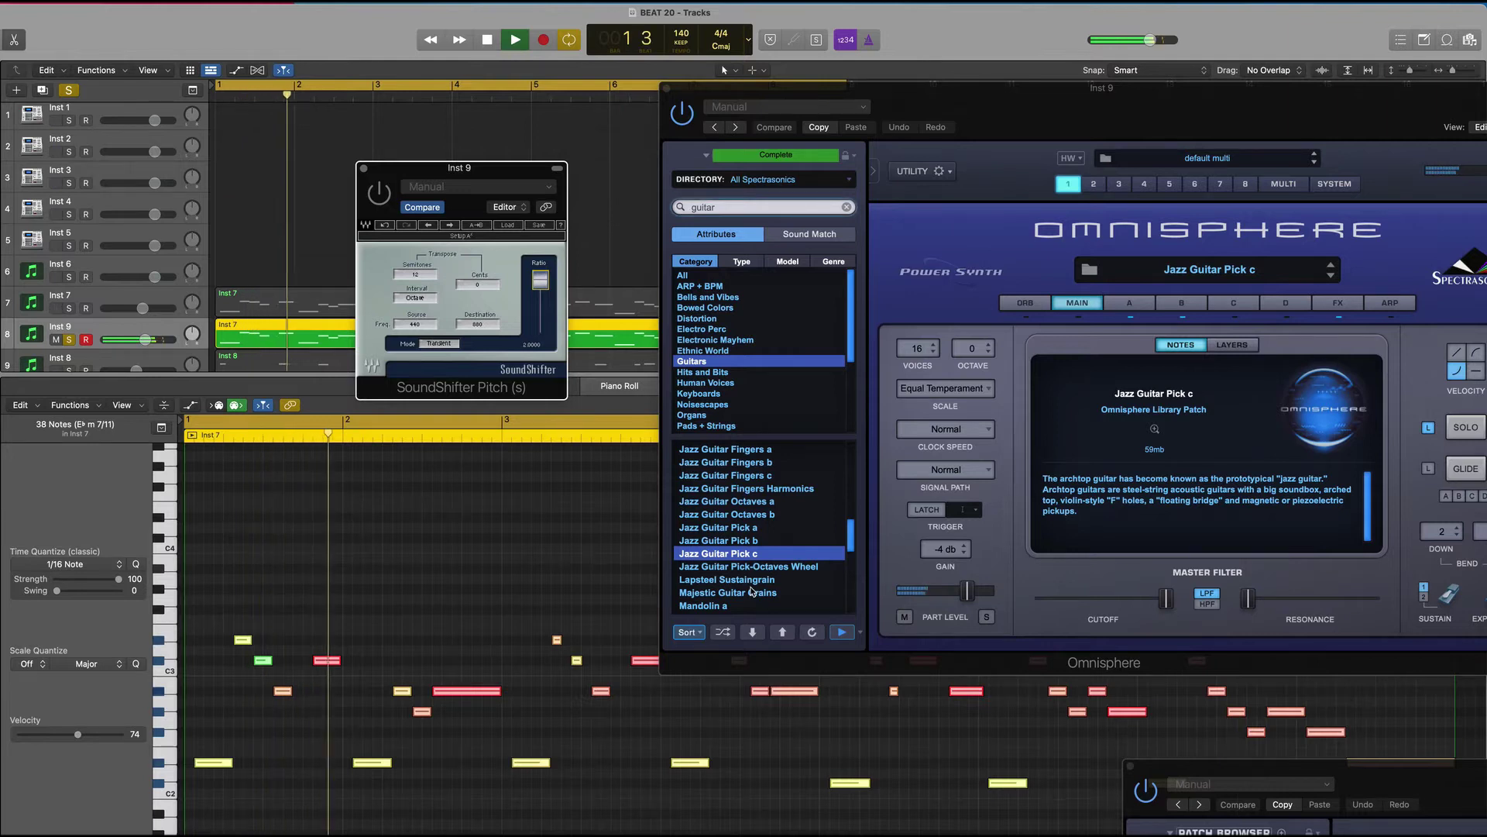
{"action": "left_click", "coordinate": [755, 582]}
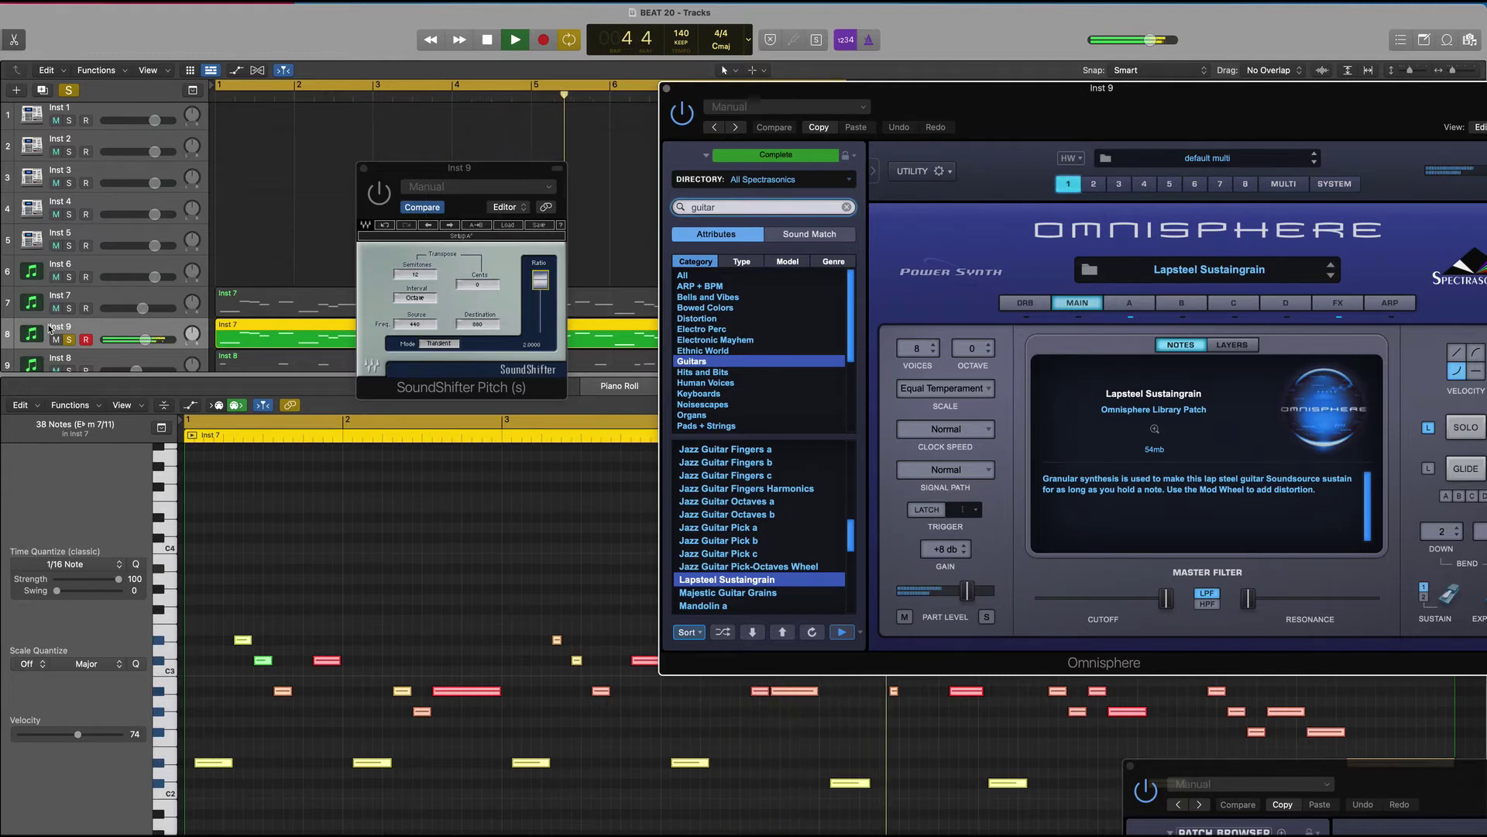
{"action": "key", "text": "XF86AudioRaiseVolume"}
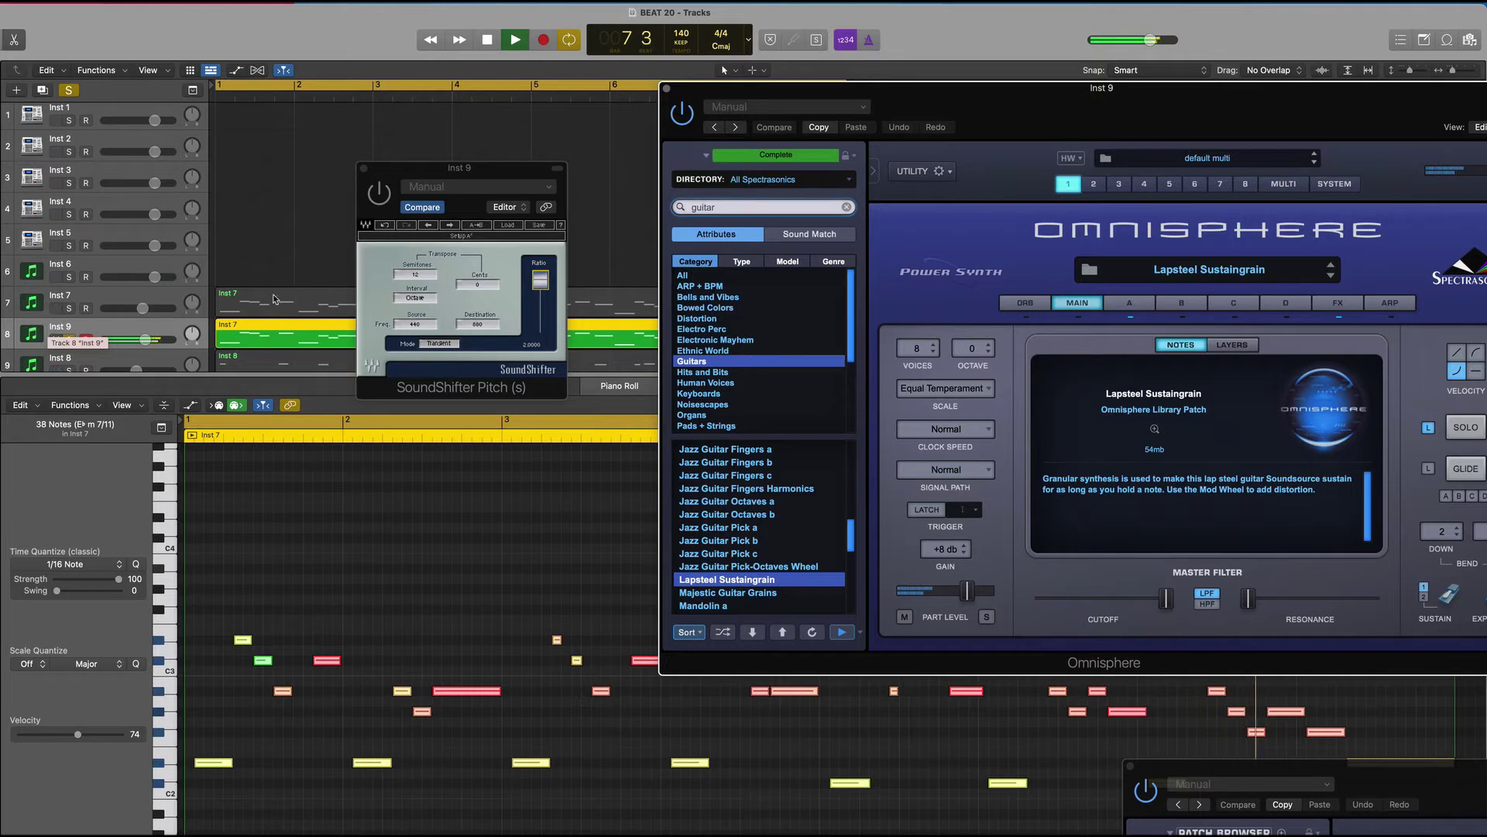
{"action": "key", "text": "space"}
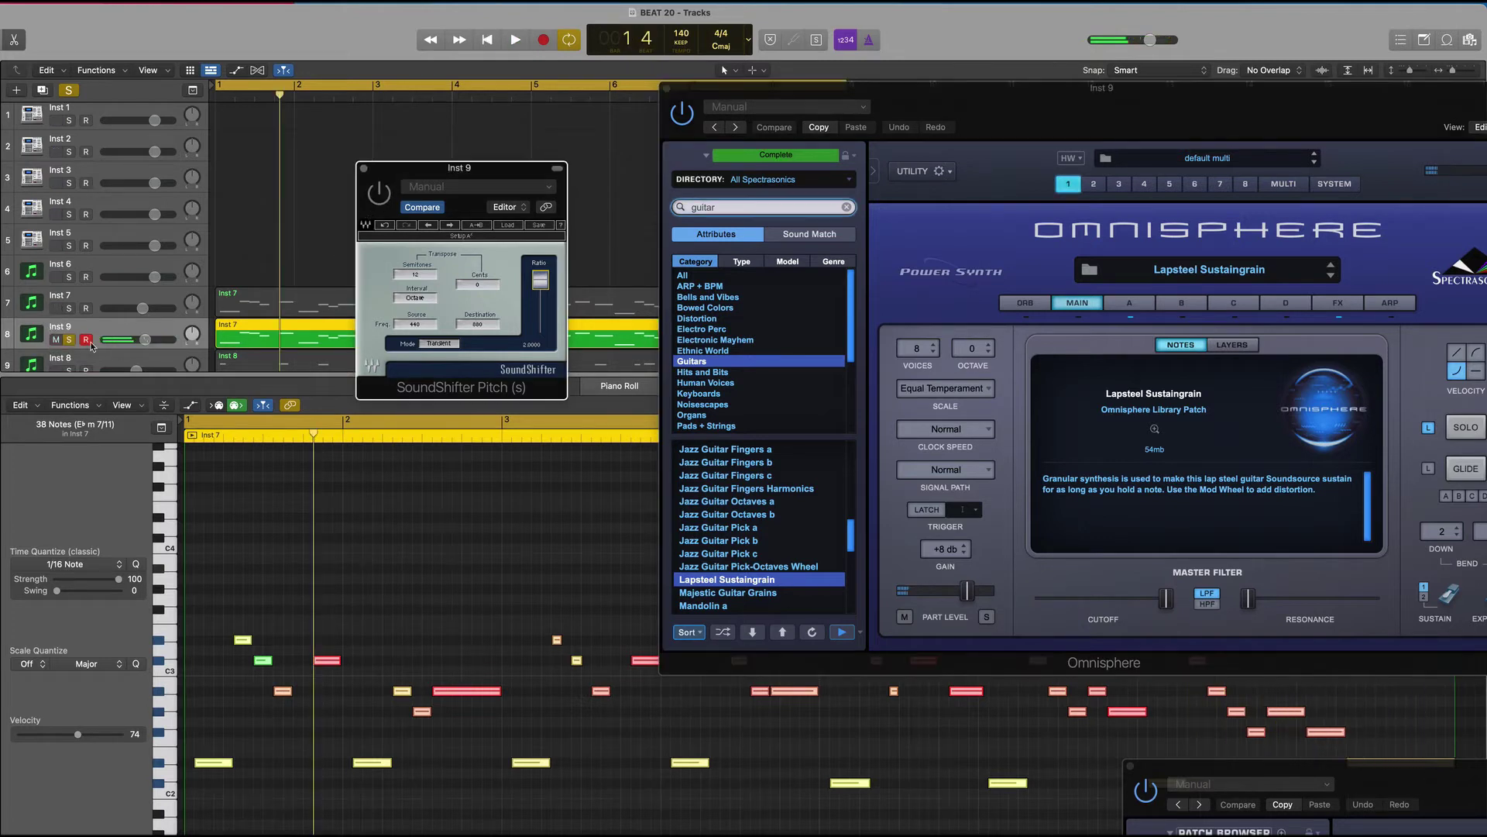
- Solo Inst 7 and Inst 9 together, play them back, and close the Inst 9 SoundShifter Pitch window
{"action": "left_click", "coordinate": [67, 341]}
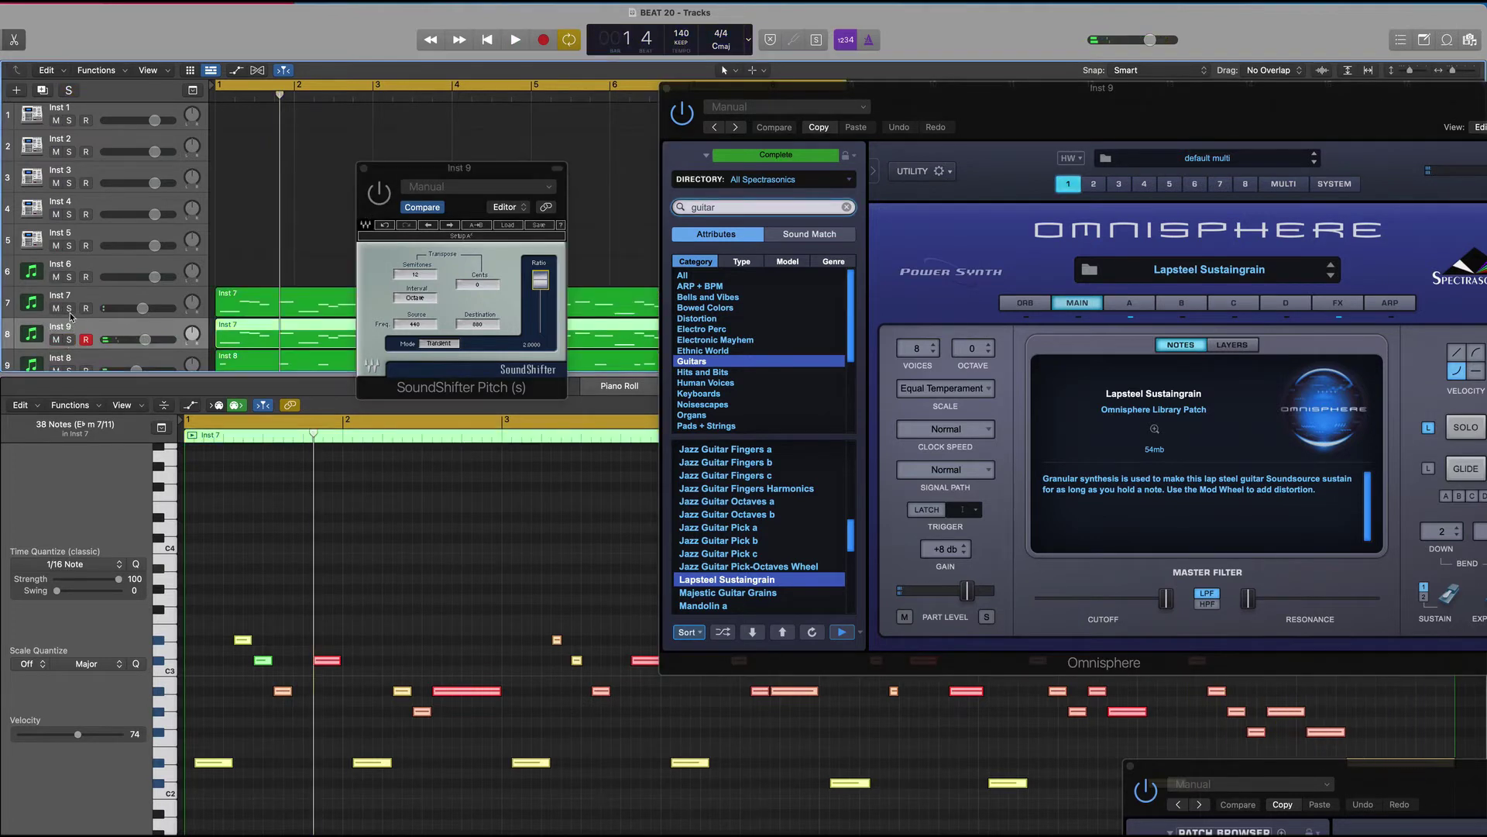
{"action": "left_click", "coordinate": [69, 310]}
{"action": "left_click", "coordinate": [68, 340]}
{"action": "key", "text": "space"}
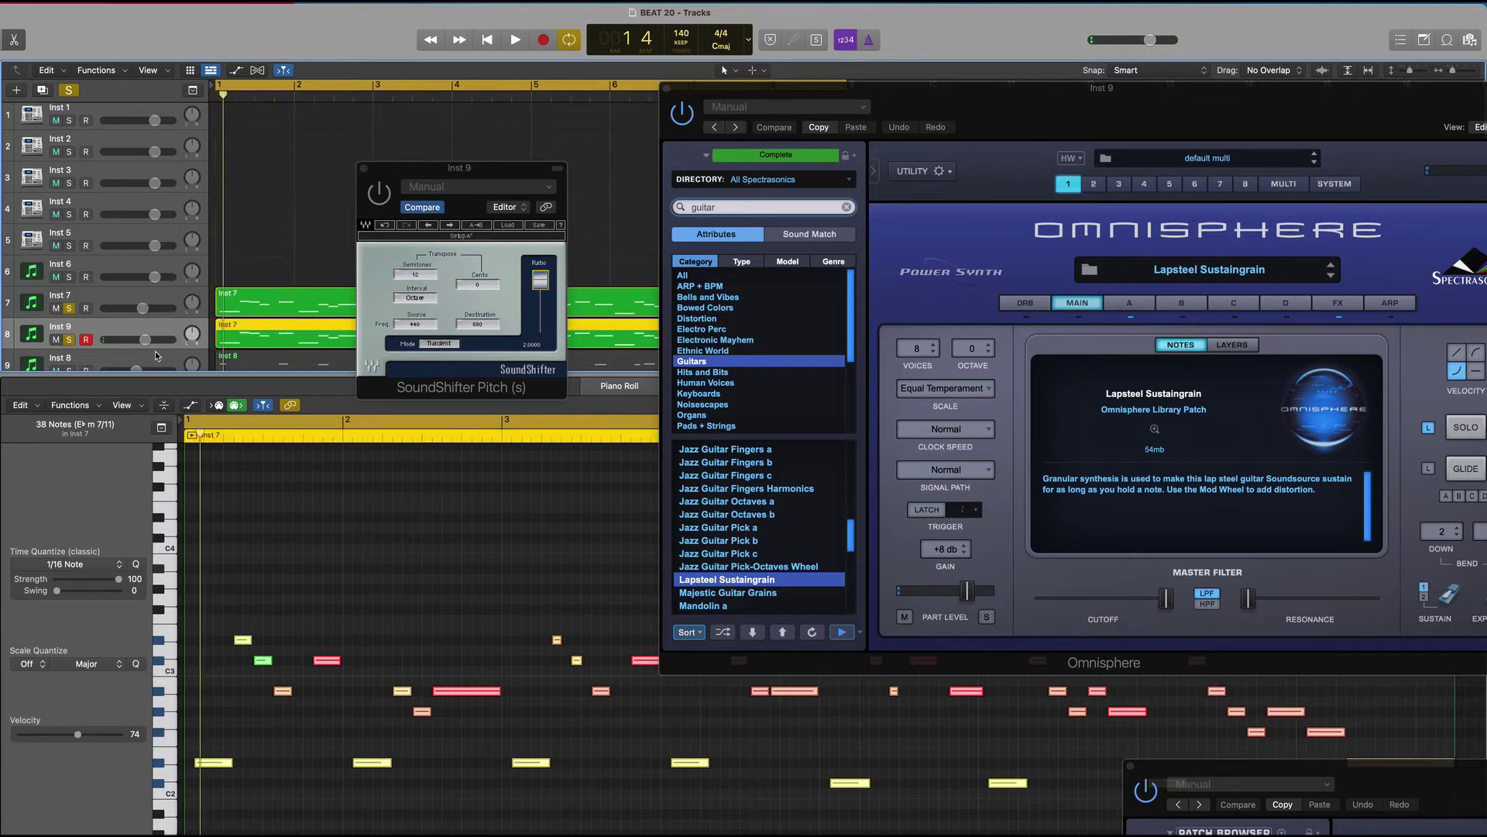
{"action": "left_click", "coordinate": [363, 168]}
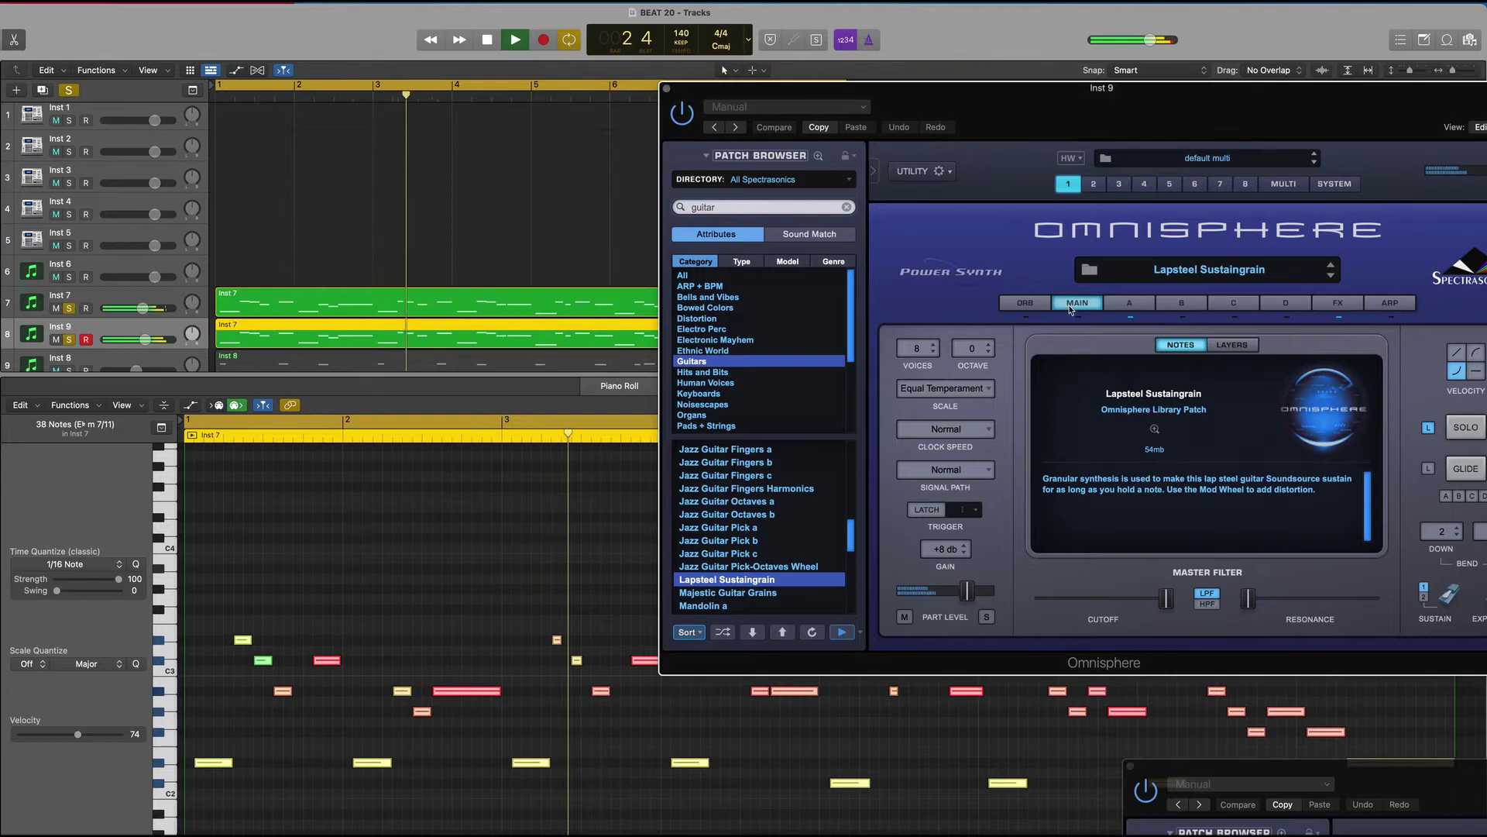
- Move the Inst 9 Omnisphere window clear of the track area and save the project
{"action": "left_click_drag", "start_coordinate": [953, 107], "coordinate": [1048, 409]}
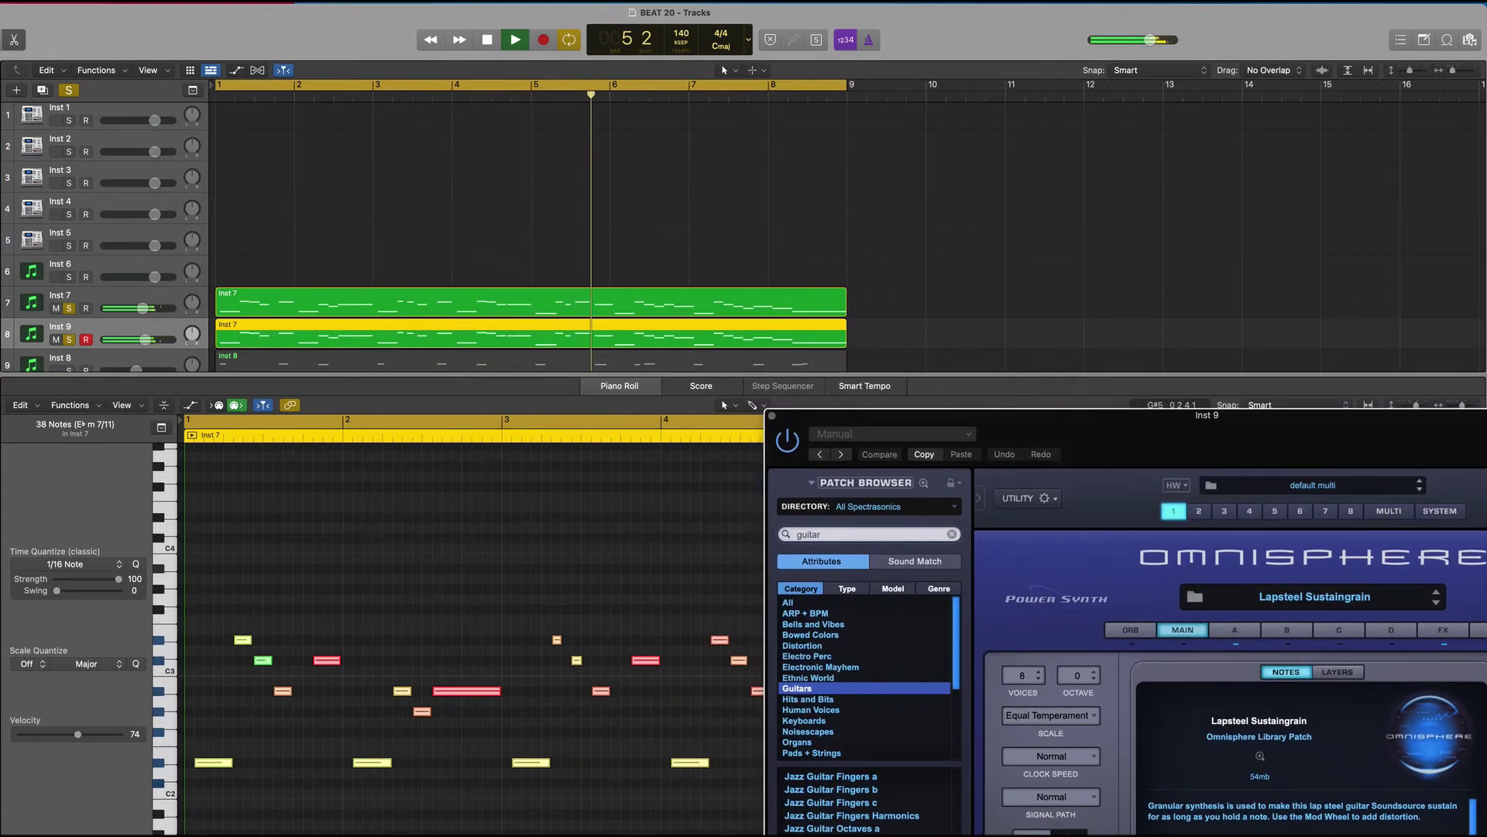
{"action": "left_click", "coordinate": [0, 0]}
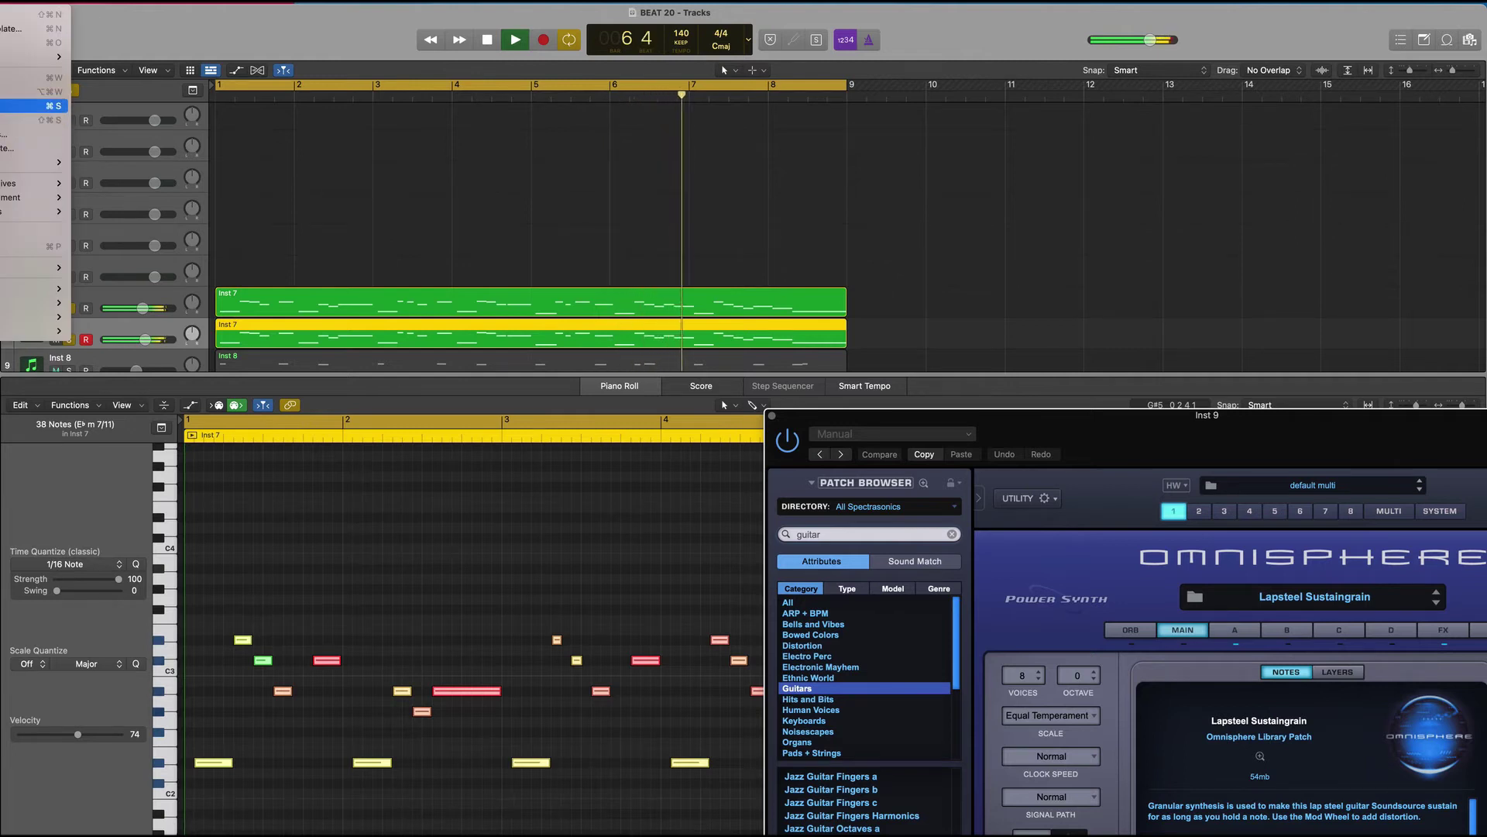
{"action": "left_click", "coordinate": [62, 106]}
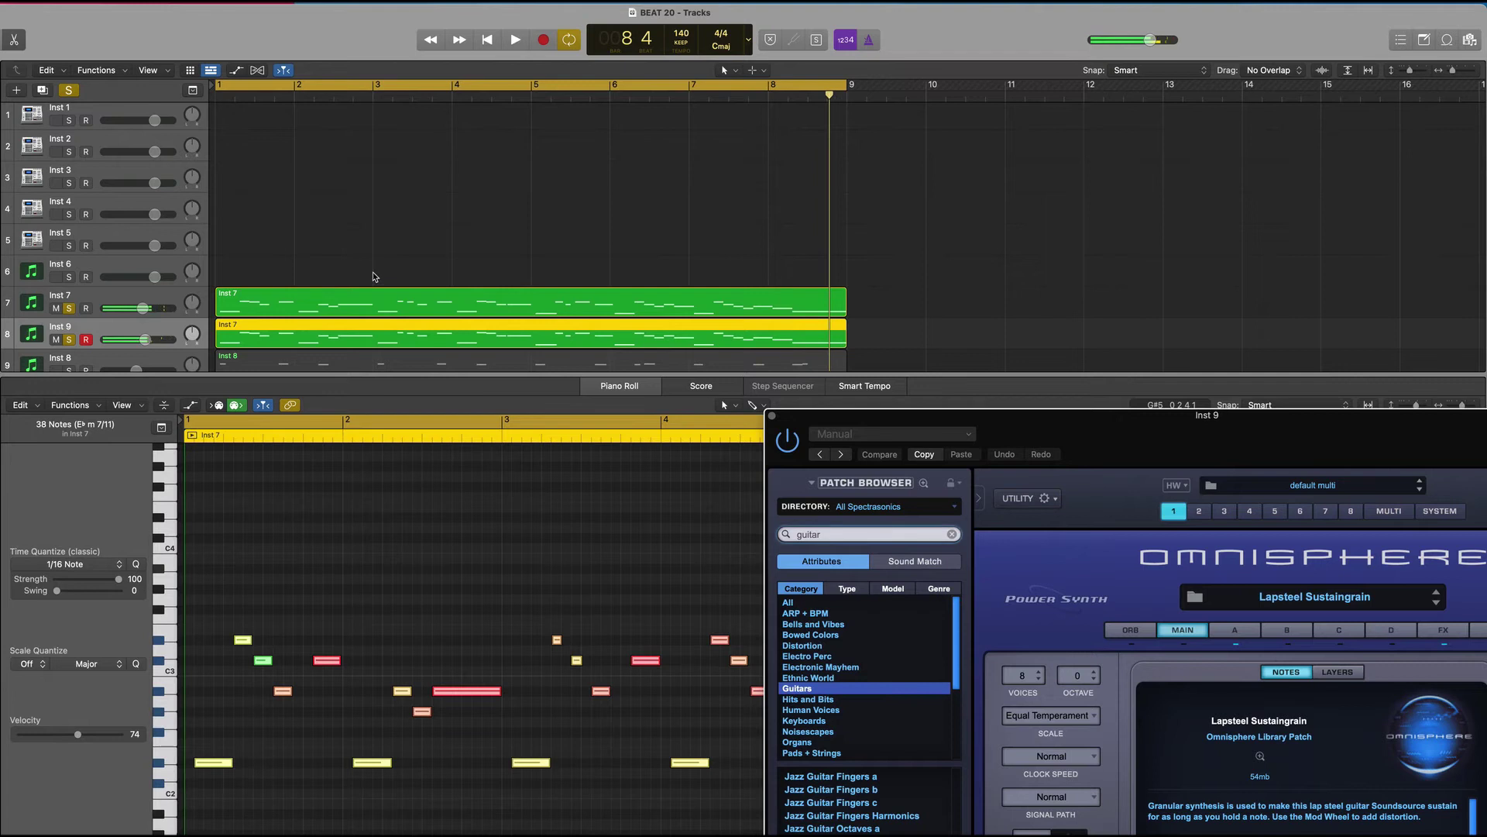
- Set the Inst 8 SoundShifter Pitch transposition to -12 semitones and play it in solo with Inst 7 and Inst 9
{"action": "scroll", "coordinate": [375, 277], "scroll_direction": "down", "scroll_amount": 3}
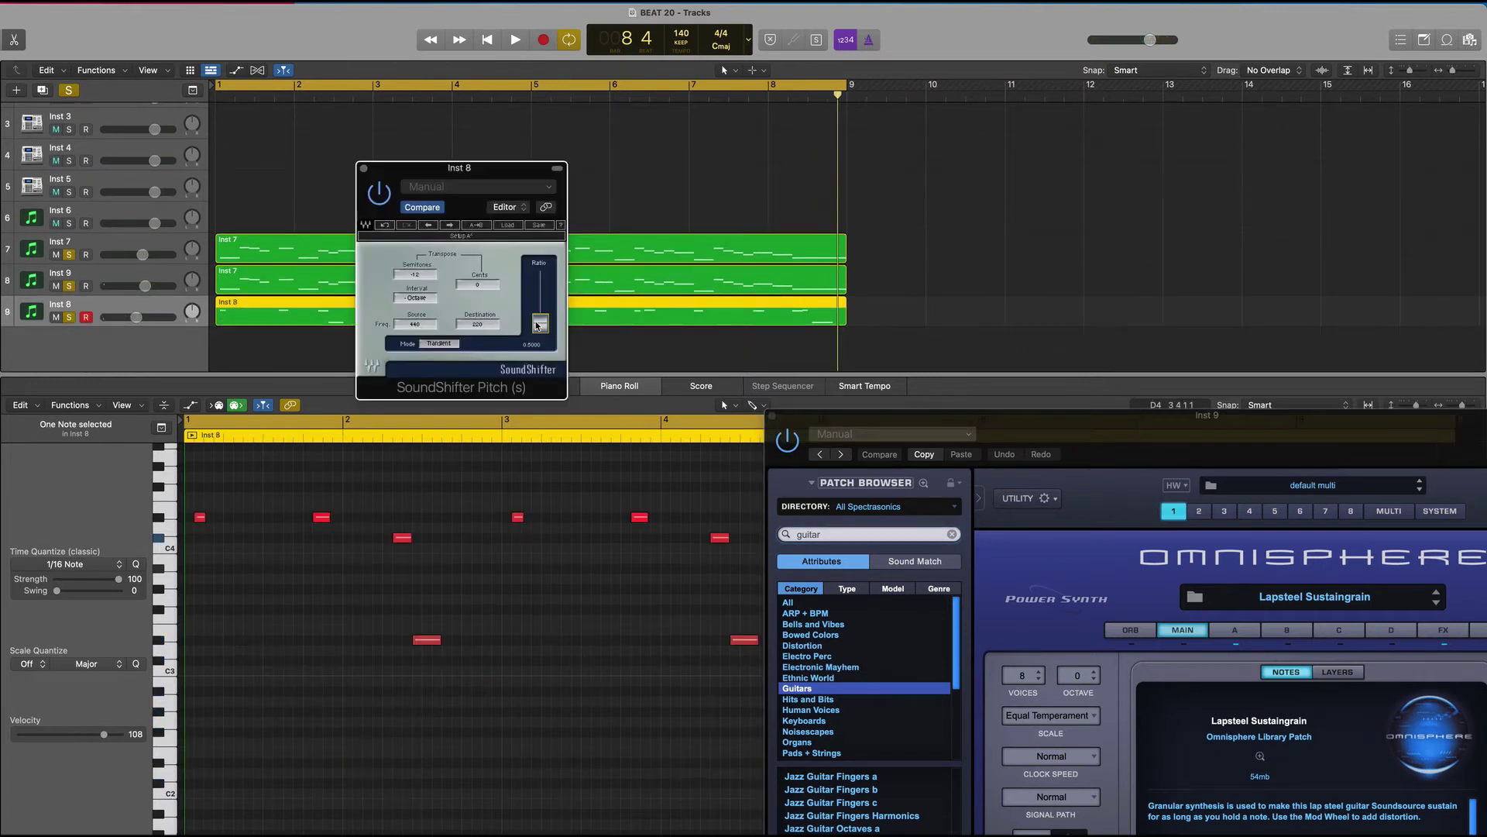
{"action": "key", "text": "space"}
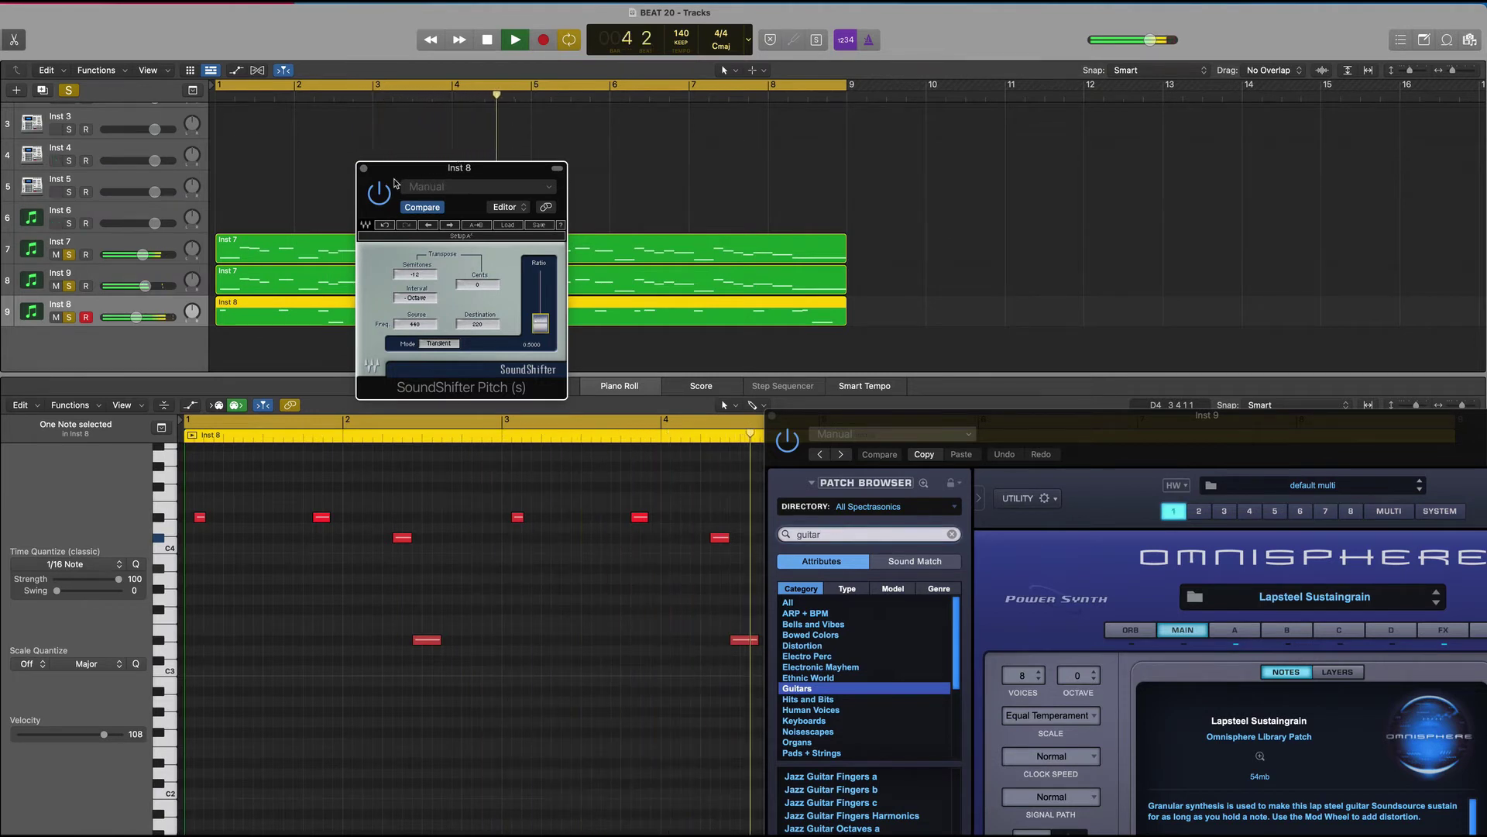
{"action": "left_click", "coordinate": [364, 168]}
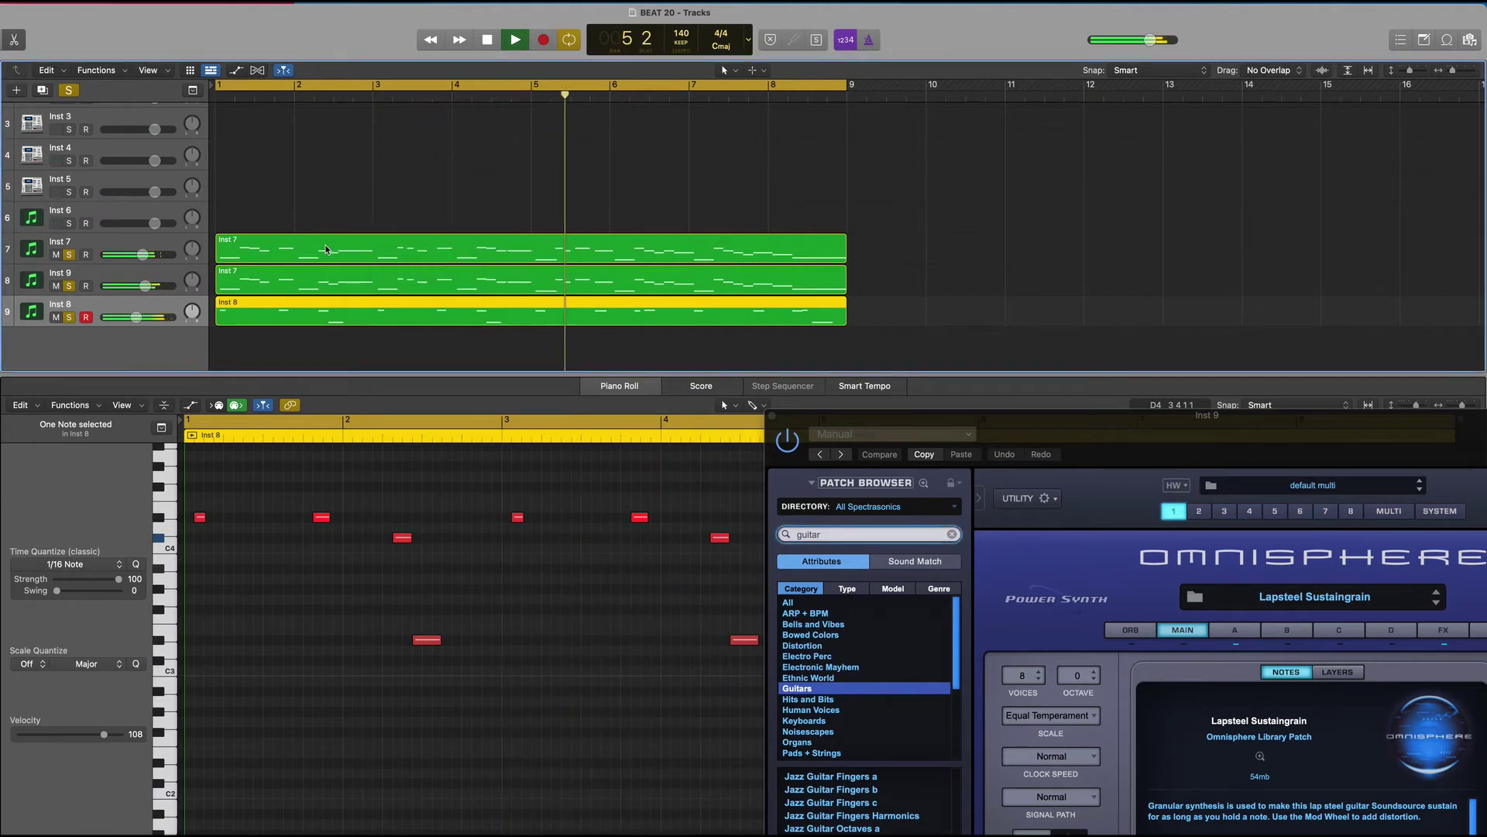
{"action": "left_click", "coordinate": [2, 2]}
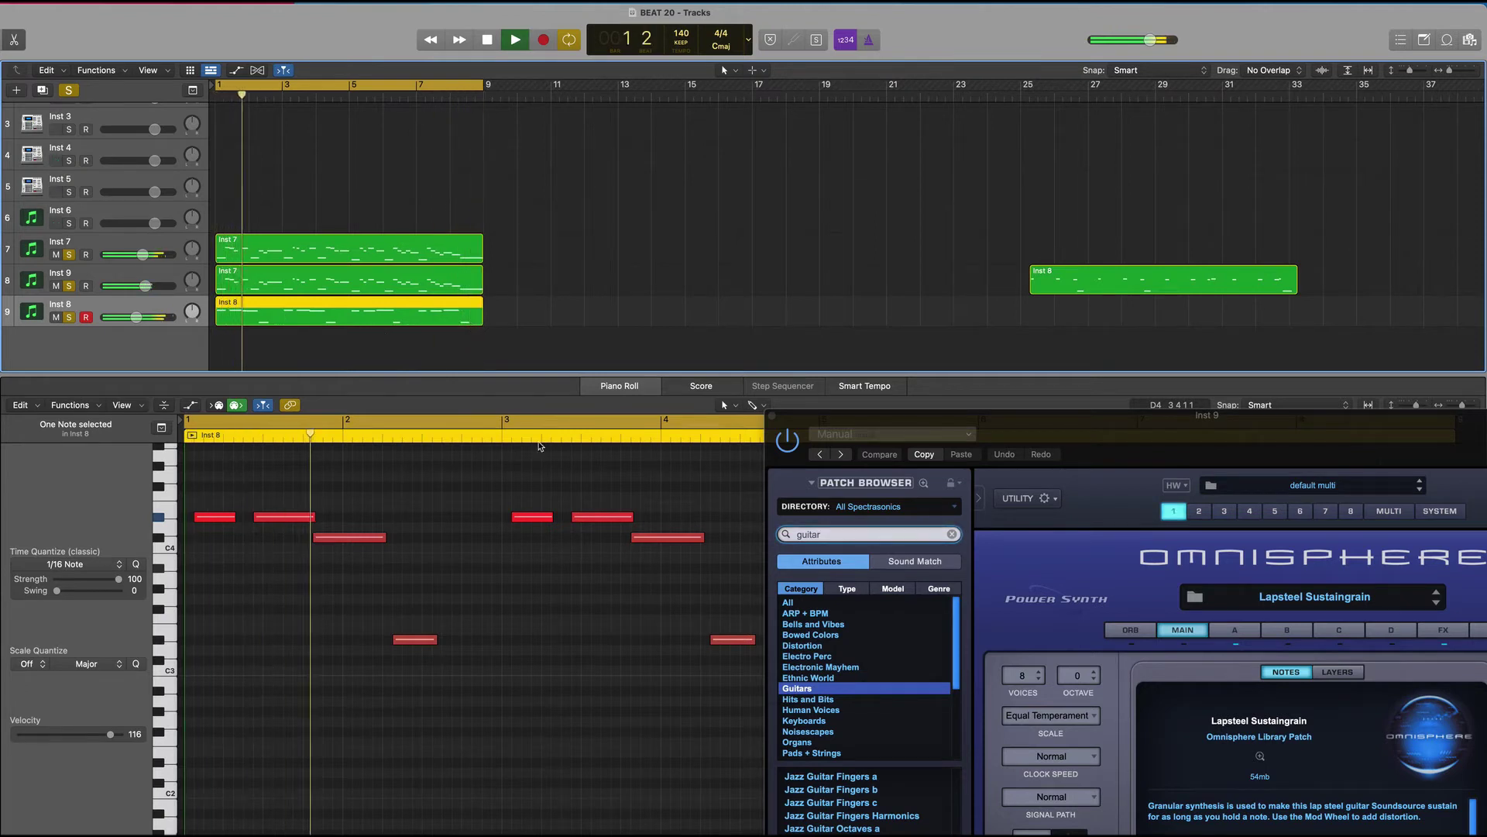
- Move the Inst 9 Omnisphere window clear of the piano roll and remove the low notes from the Inst 8 region
{"action": "left_click_drag", "start_coordinate": [867, 413], "coordinate": [1375, 706]}
{"action": "left_click", "coordinate": [1233, 616]}
{"action": "left_click_drag", "start_coordinate": [335, 707], "coordinate": [1384, 619]}
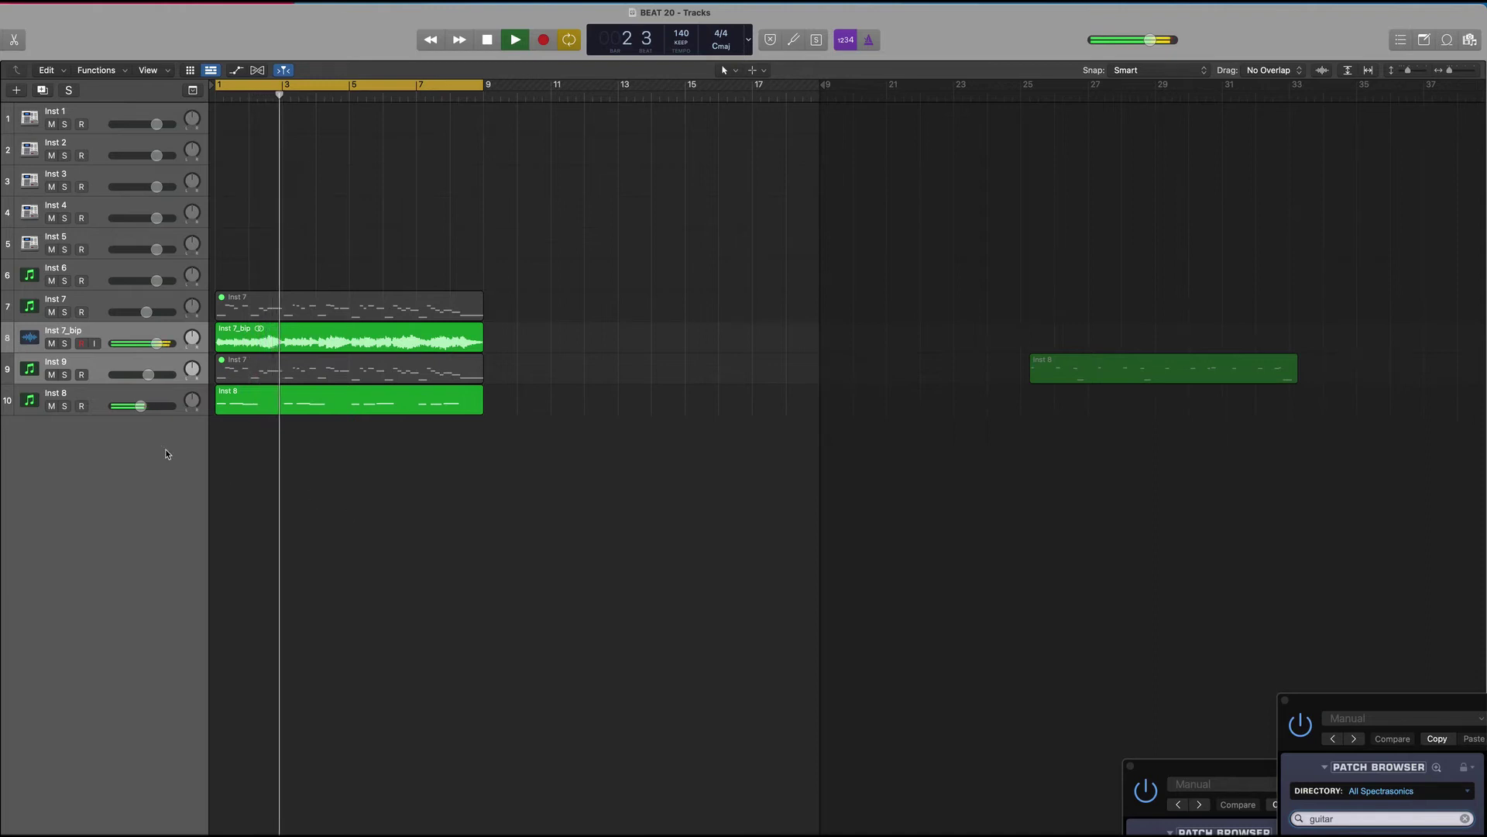
- Record a new eight-bar Inst 8 part from bar 1 over the bounced Inst 7_bip melody
{"action": "left_click", "coordinate": [51, 406]}
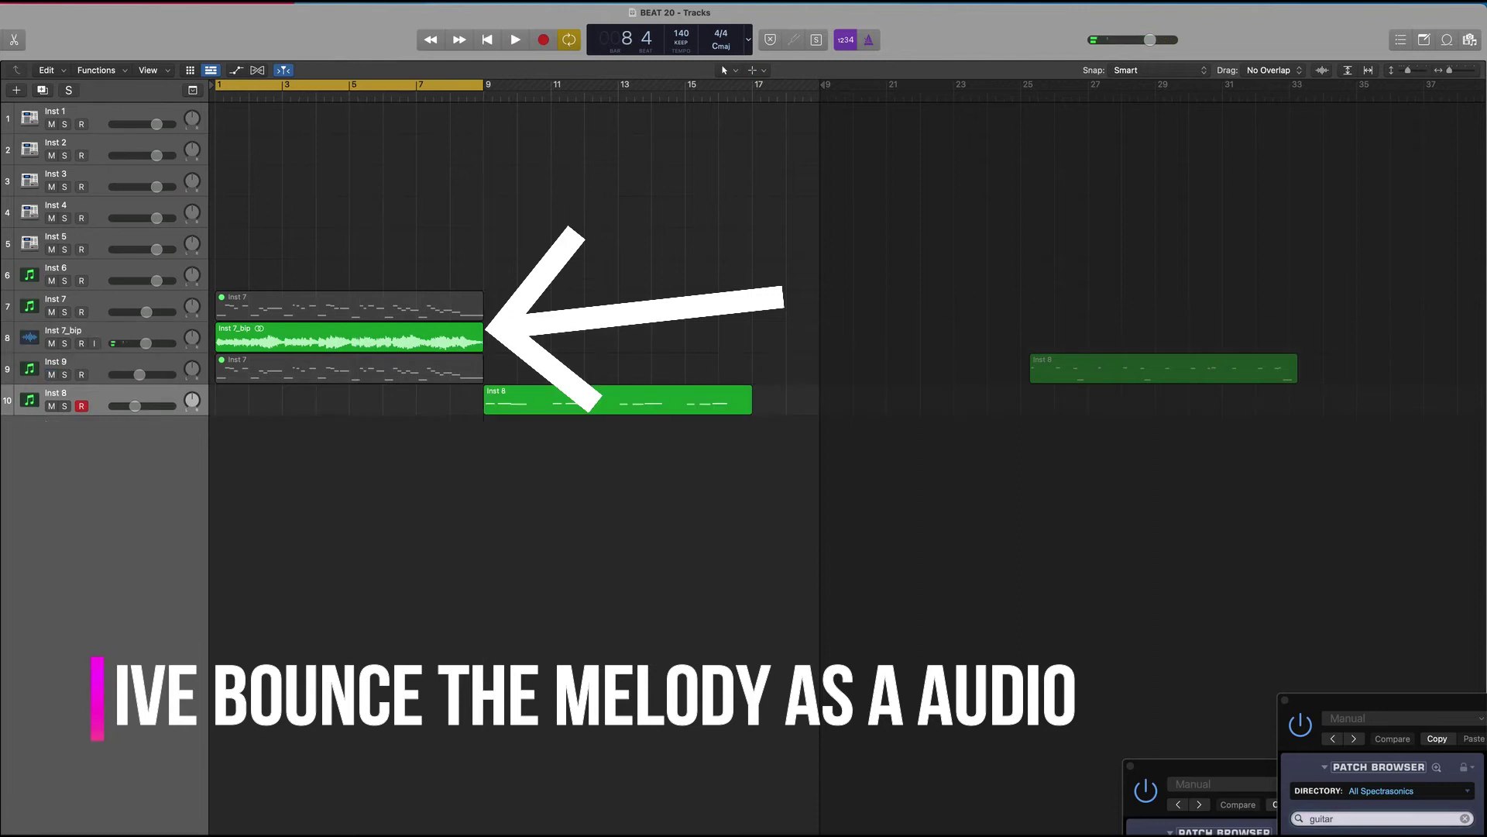
{"action": "key", "text": "space"}
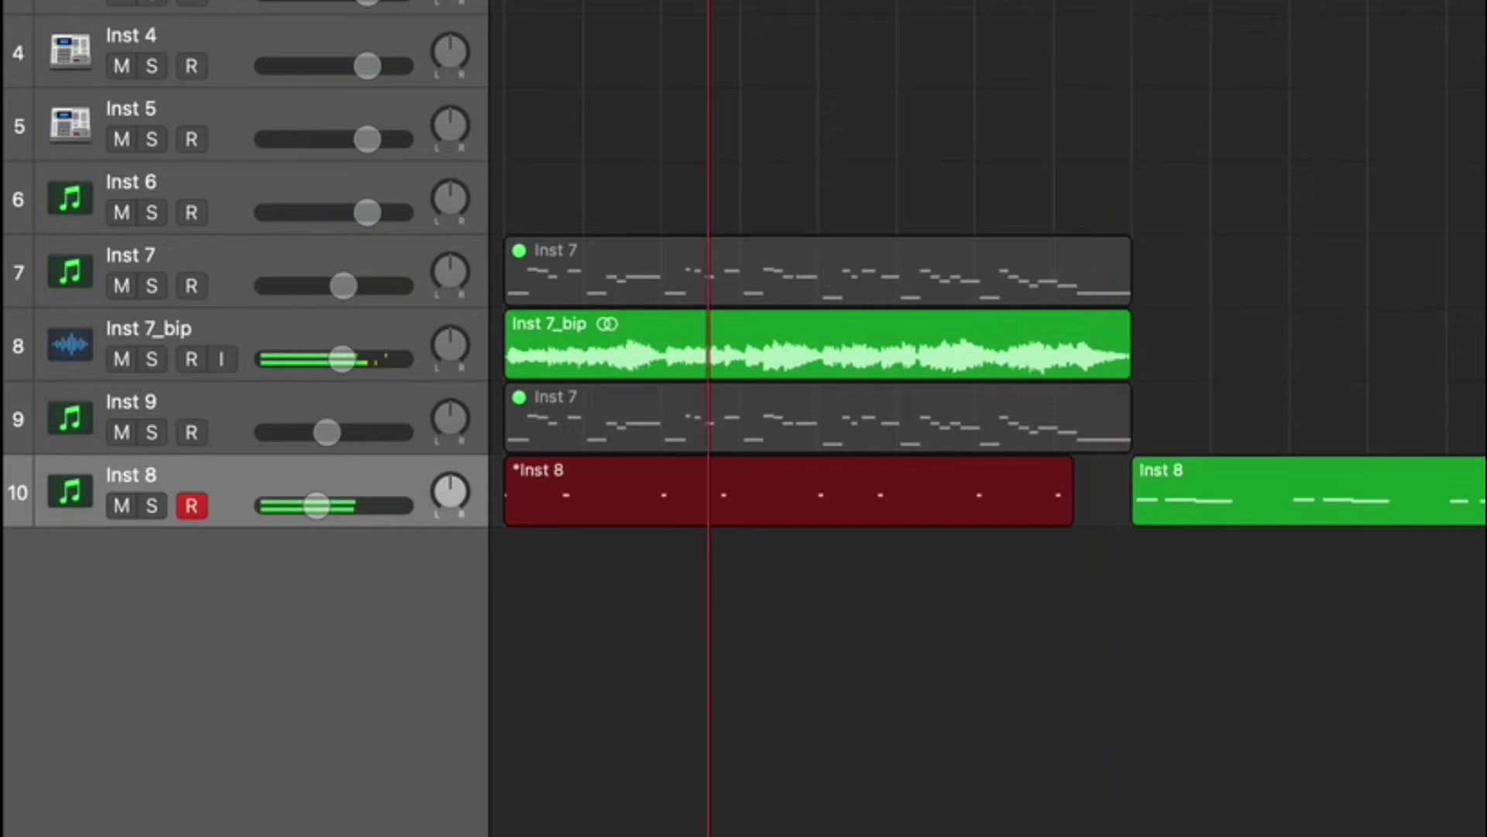
{"action": "key", "text": "space"}
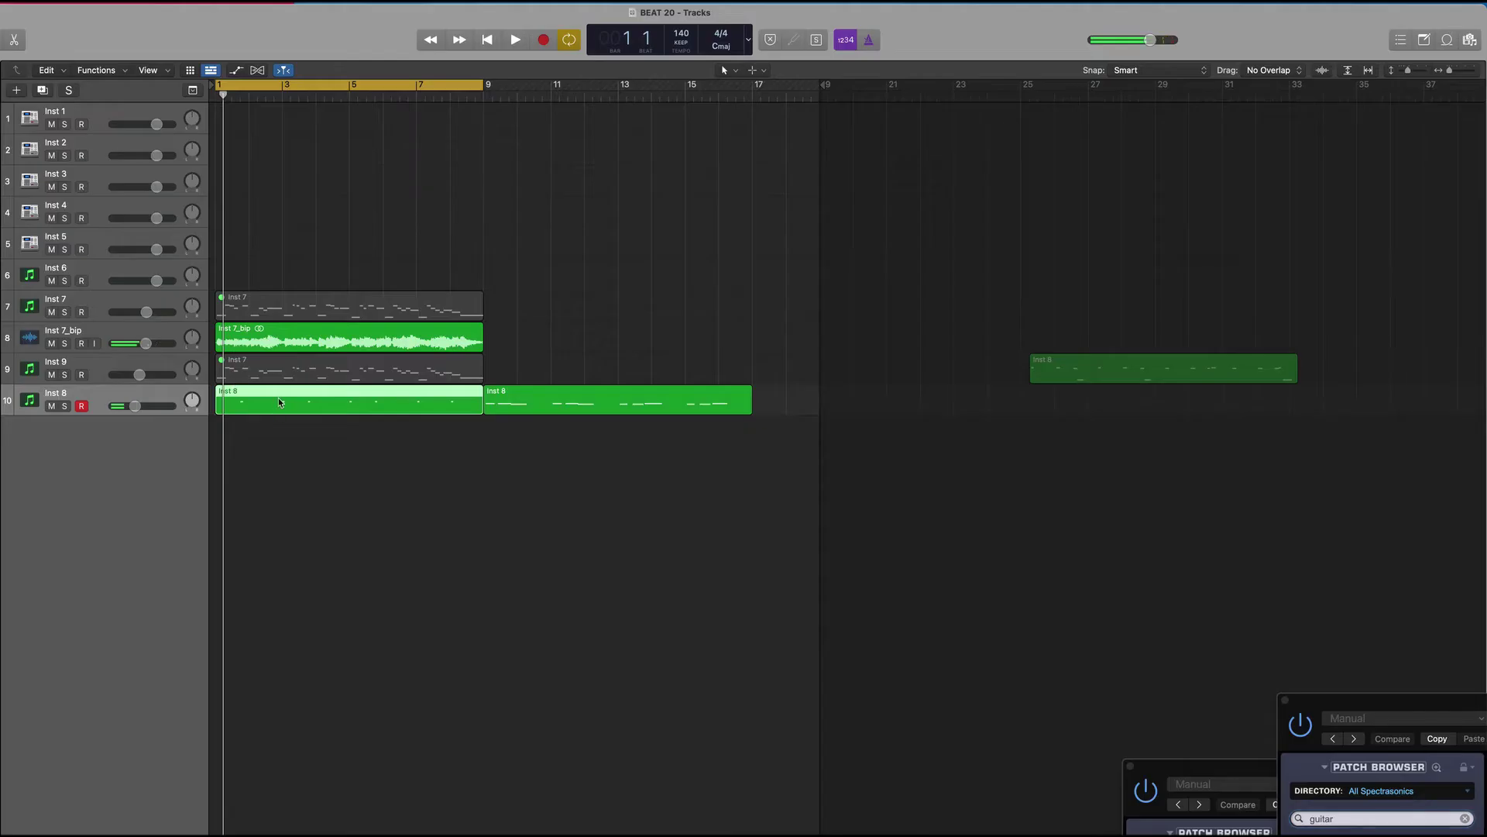
- In the new Inst 8 region, place the two bar 6 notes one bar further on, starting at 7 1 3 on C6, and resume playback
{"action": "double_click", "coordinate": [279, 400]}
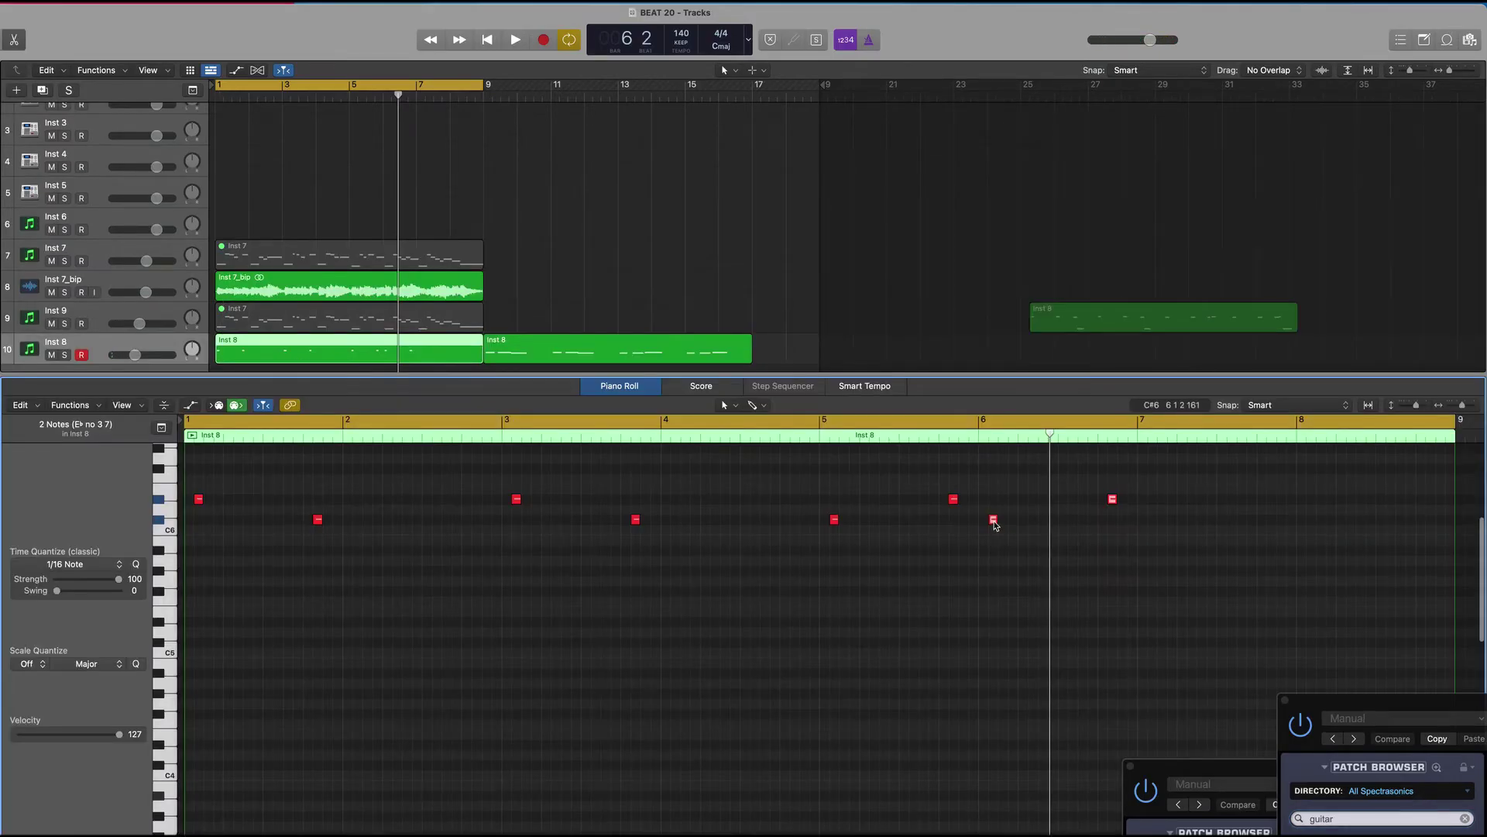
{"action": "left_click_drag", "start_coordinate": [1000, 522], "coordinate": [1163, 523]}
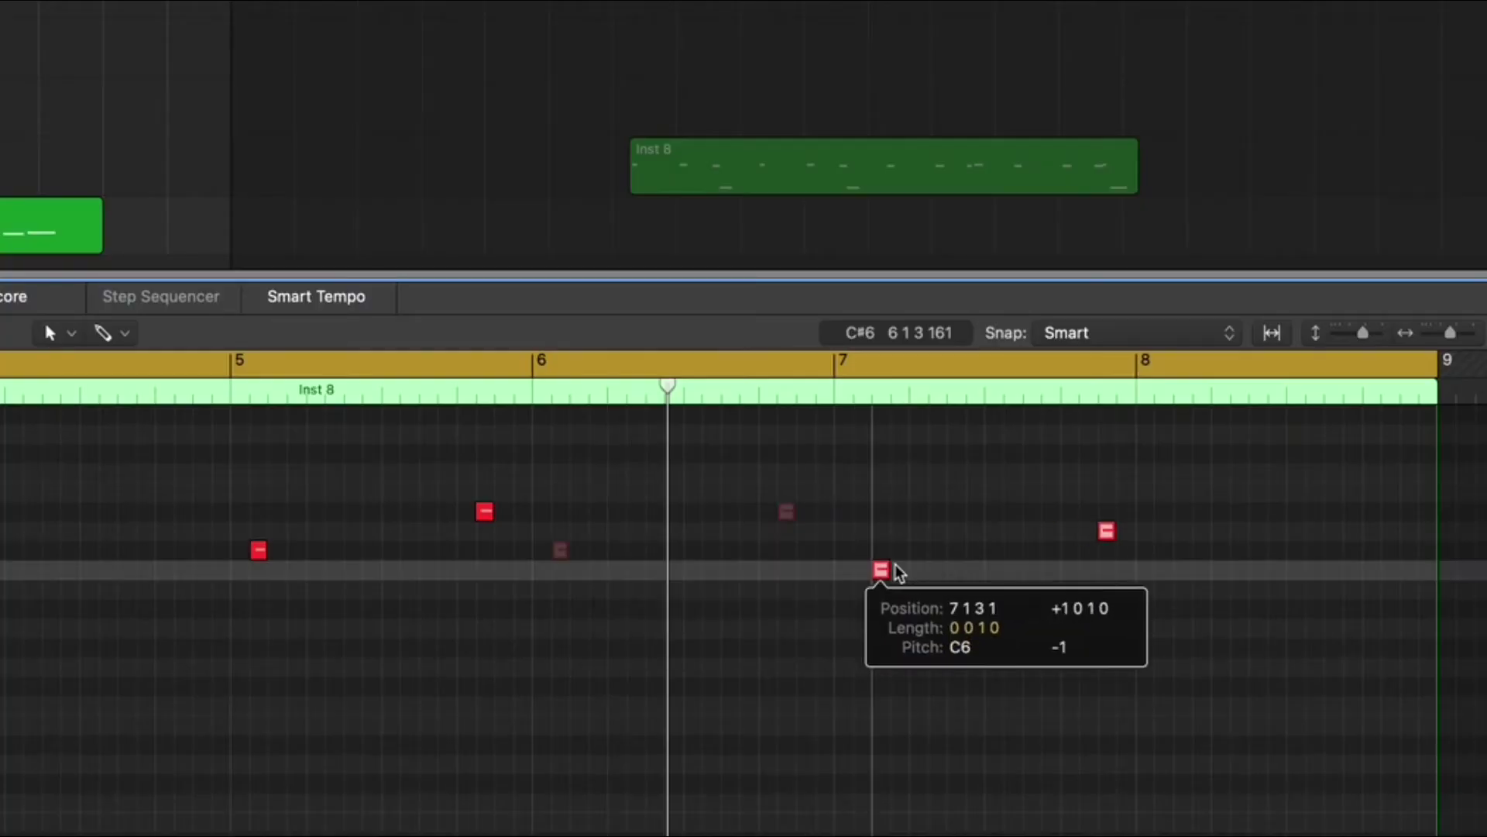
{"action": "left_click_drag", "start_coordinate": [877, 556], "coordinate": [868, 555]}
{"action": "key", "text": "space"}
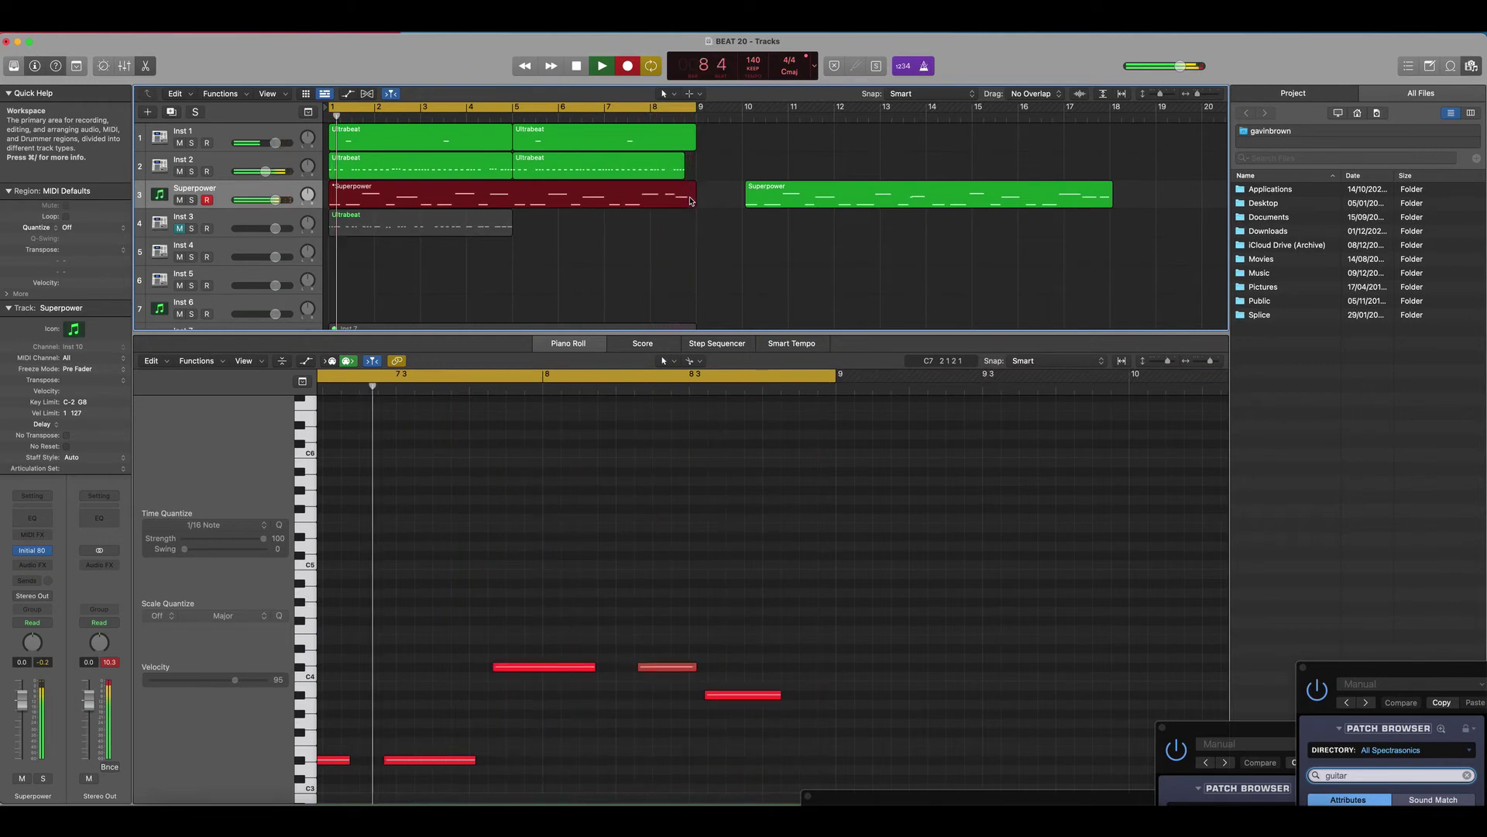
- Finish recording the Superpower part over bars 1 to 8, lengthen its notes to close the gaps, and play it back
{"action": "key", "text": "space"}
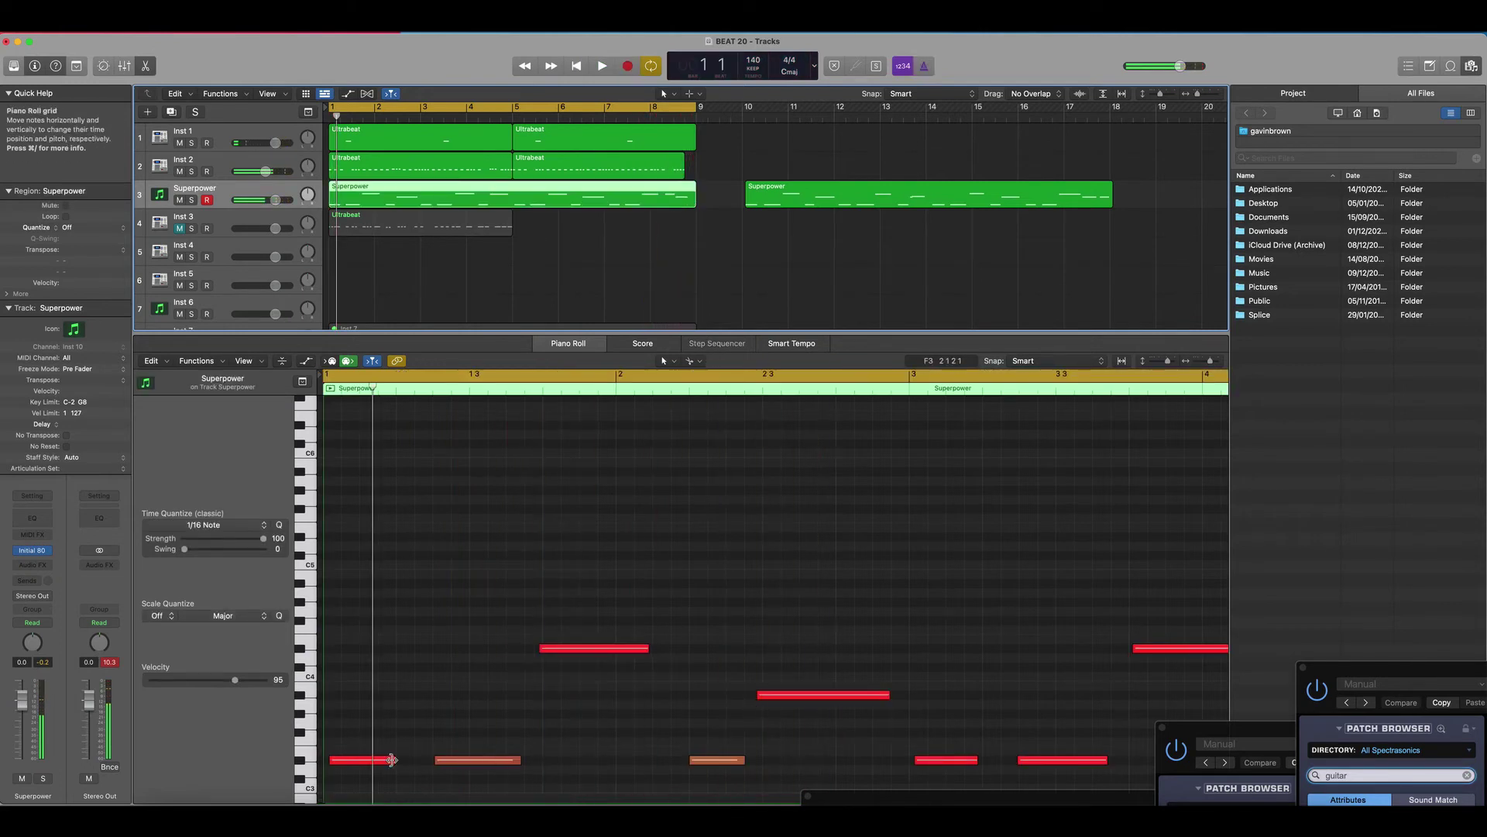
{"action": "left_click_drag", "start_coordinate": [356, 541], "coordinate": [813, 778]}
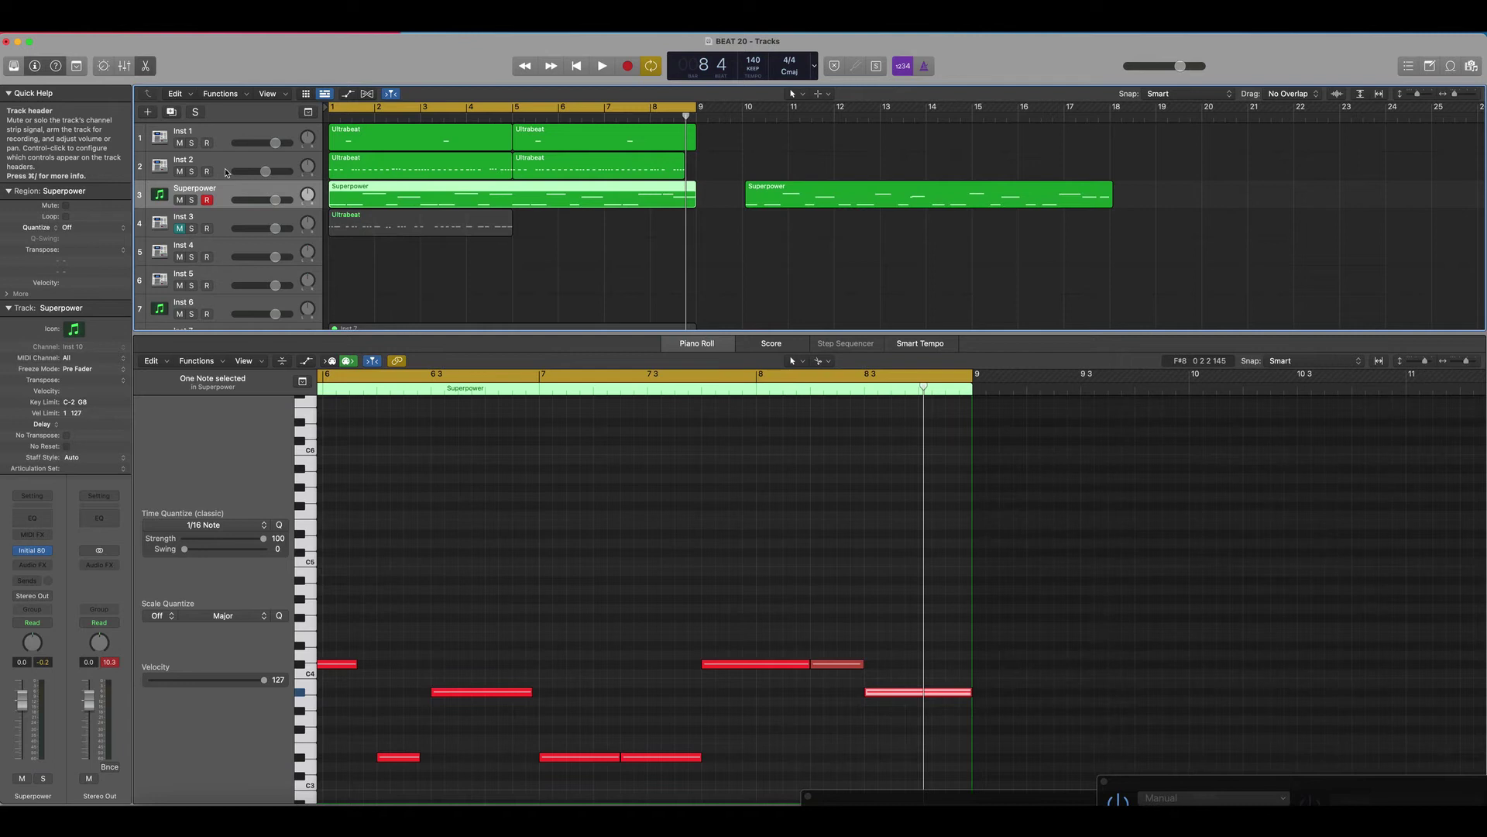
{"action": "key", "text": "space"}
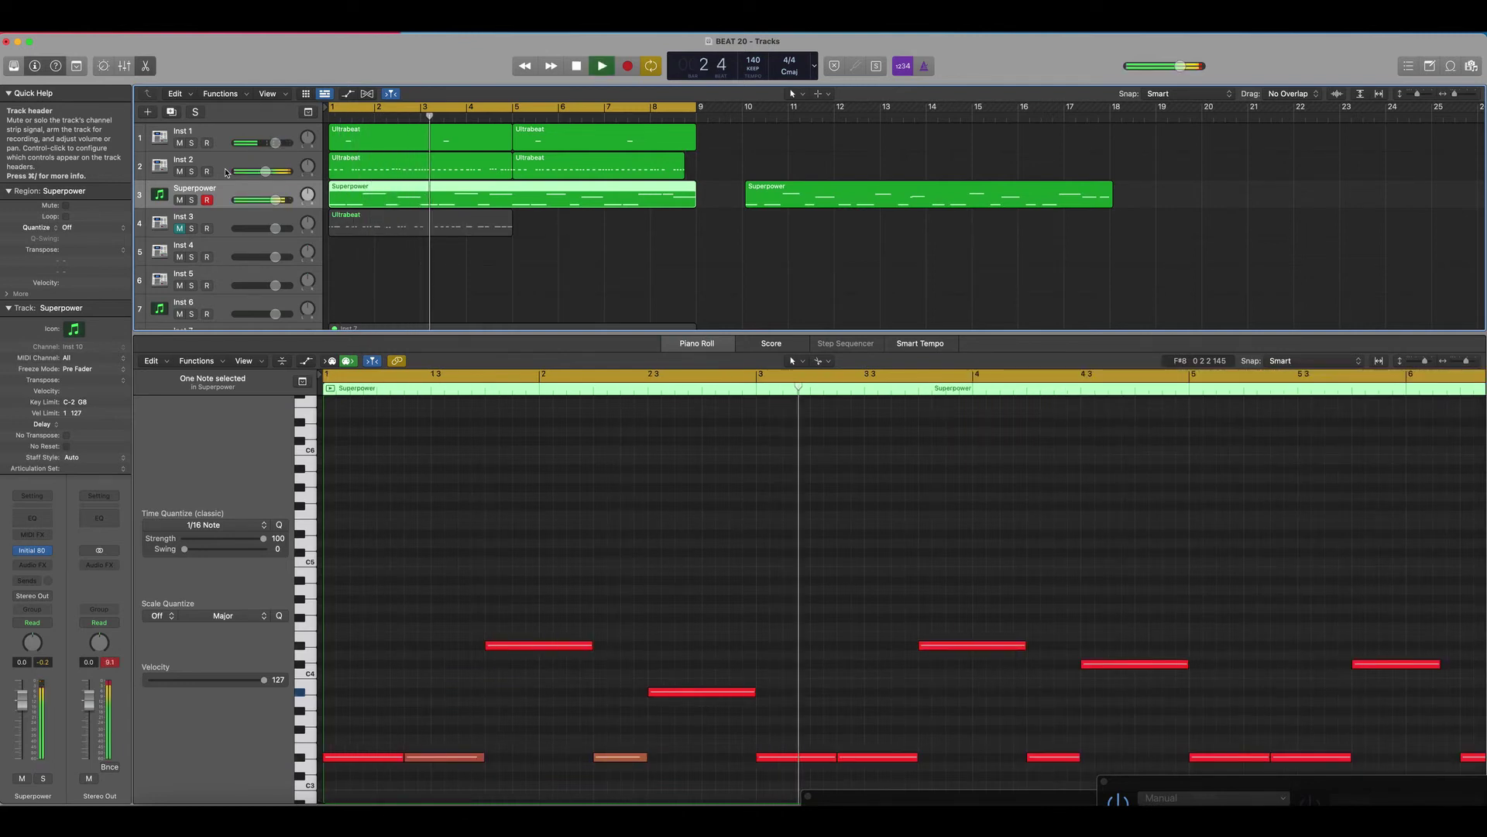
{"action": "key", "text": "space"}
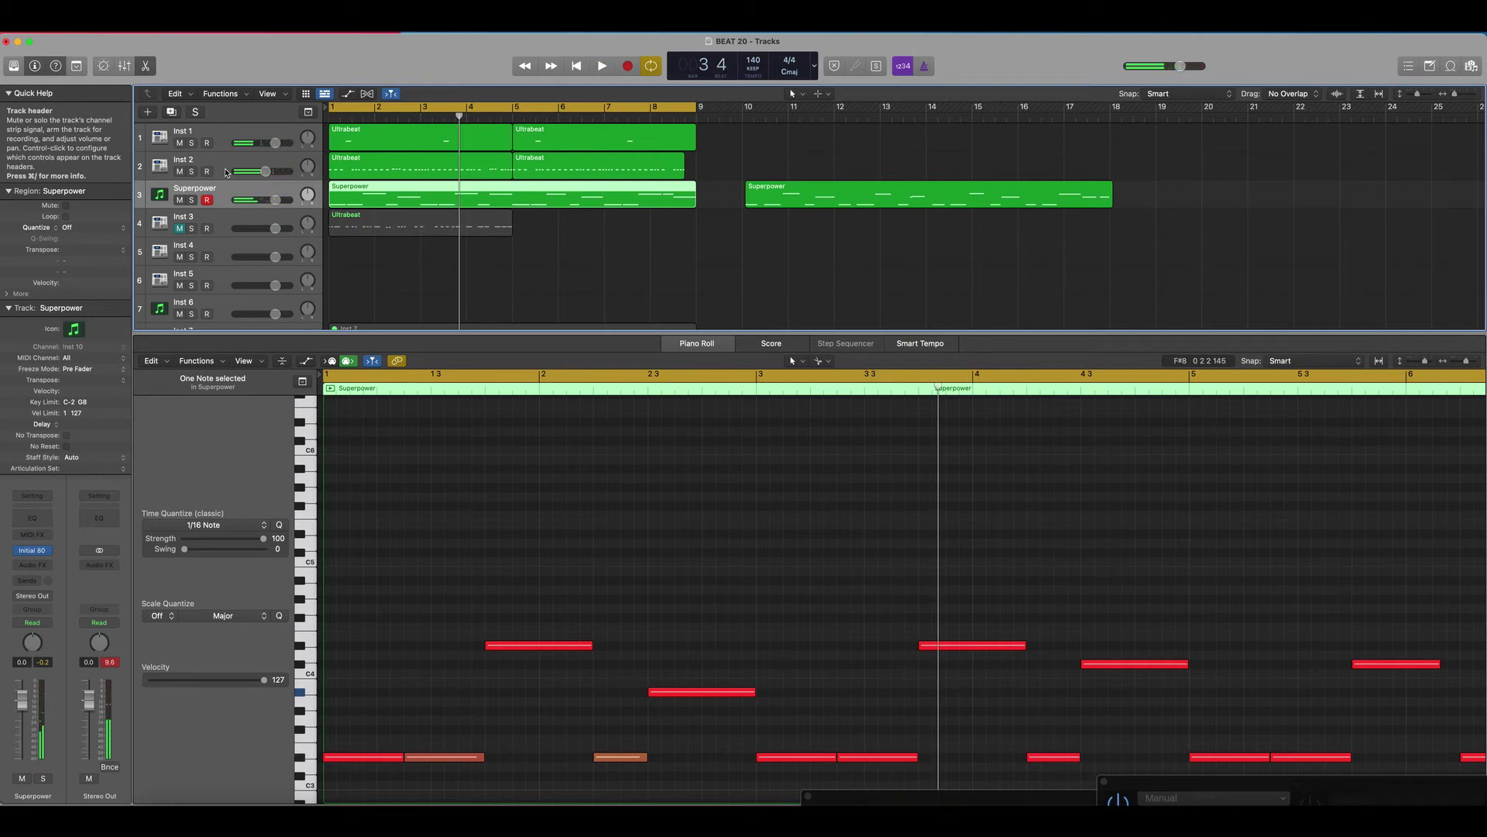
- Add a Channel EQ to Superpower and cut the low shelf to -20.5 dB at 23 Hz and the high shelf to -21.9 dB at 8100 Hz
{"action": "left_click", "coordinate": [34, 518]}
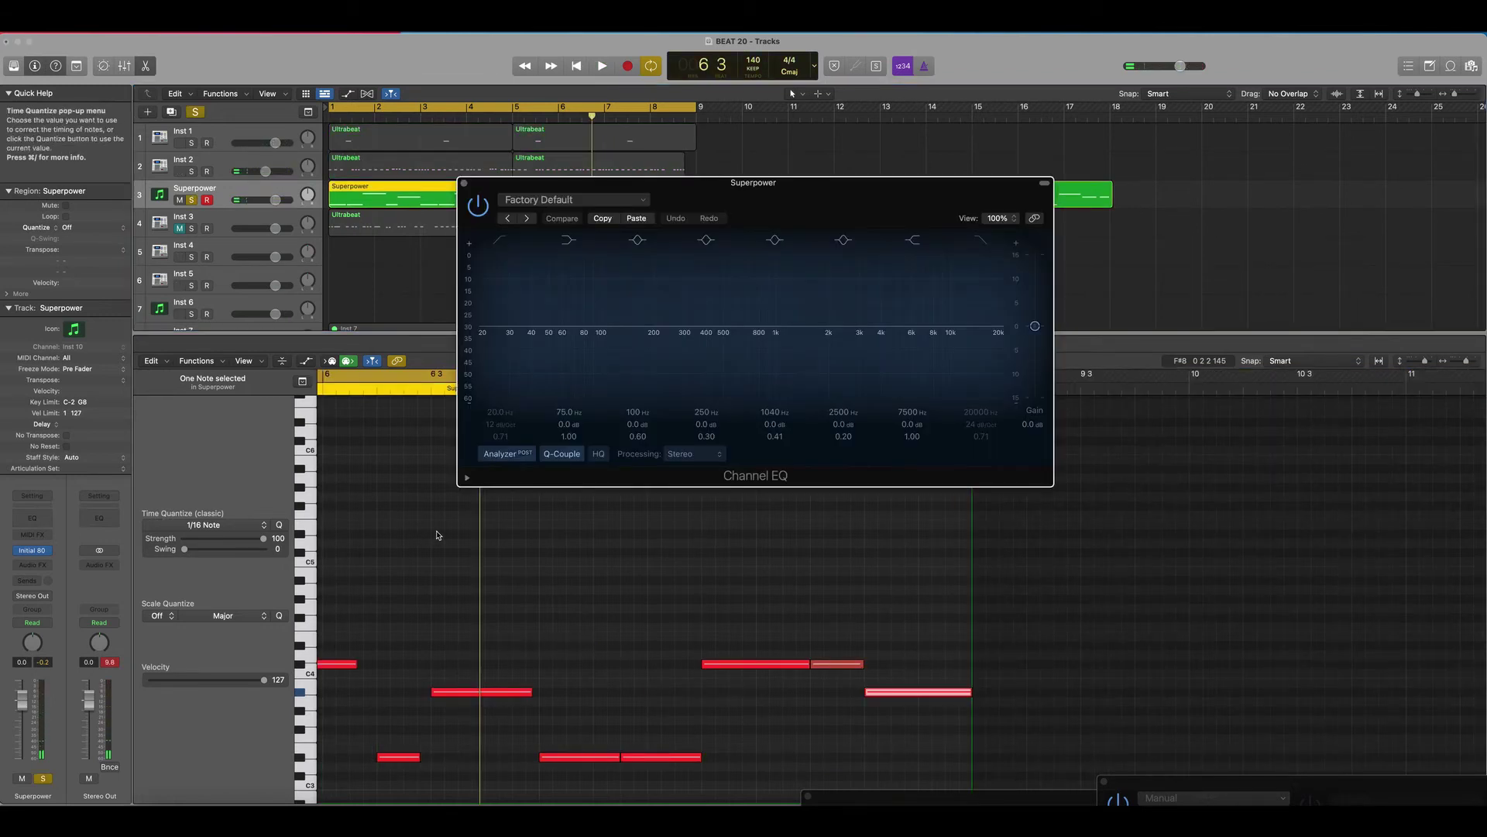
{"action": "key", "text": "space"}
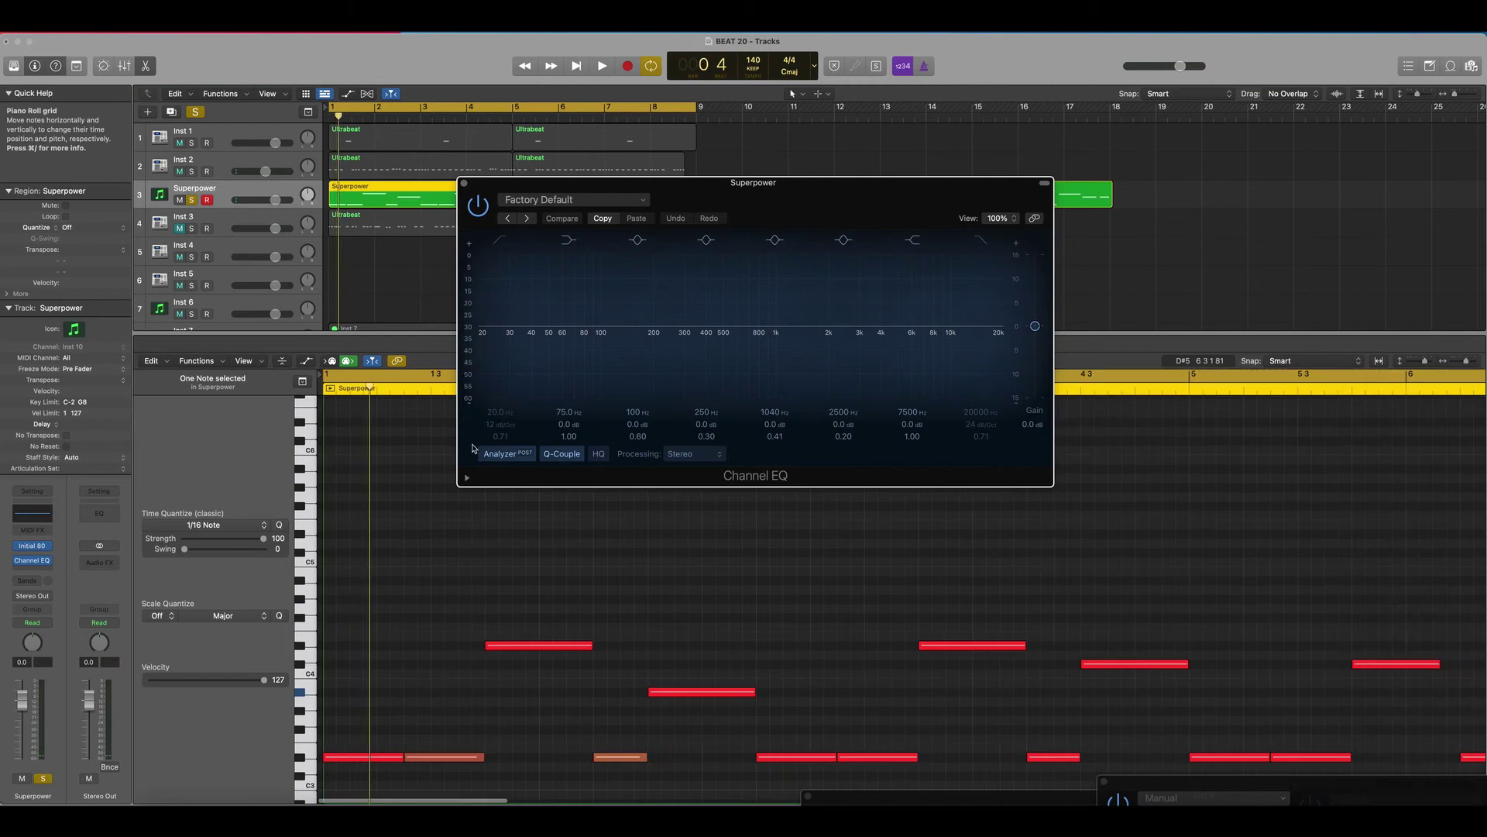
{"action": "left_click_drag", "start_coordinate": [580, 327], "coordinate": [451, 457]}
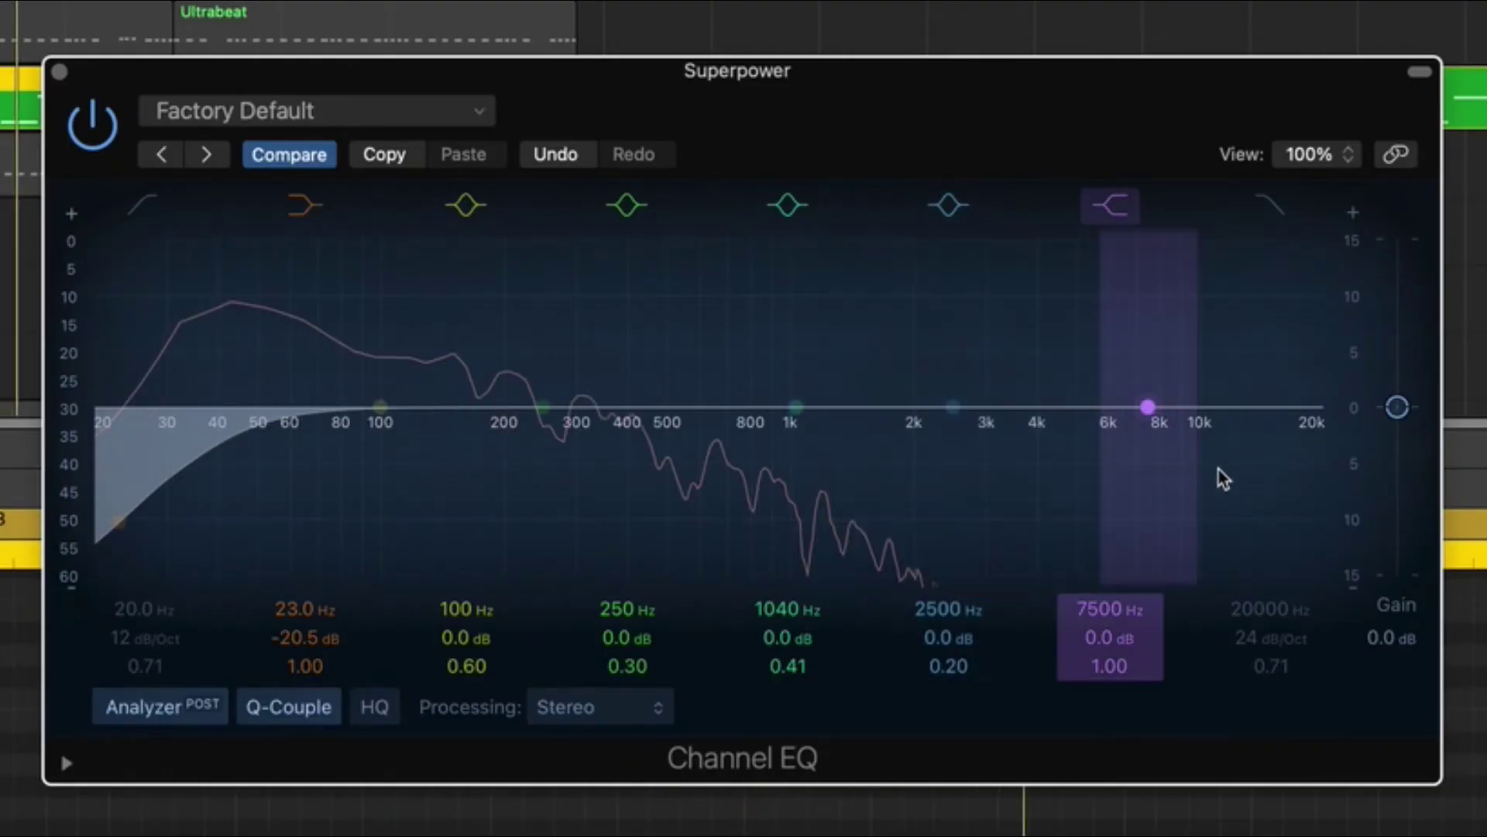
{"action": "left_click_drag", "start_coordinate": [1218, 469], "coordinate": [1236, 722]}
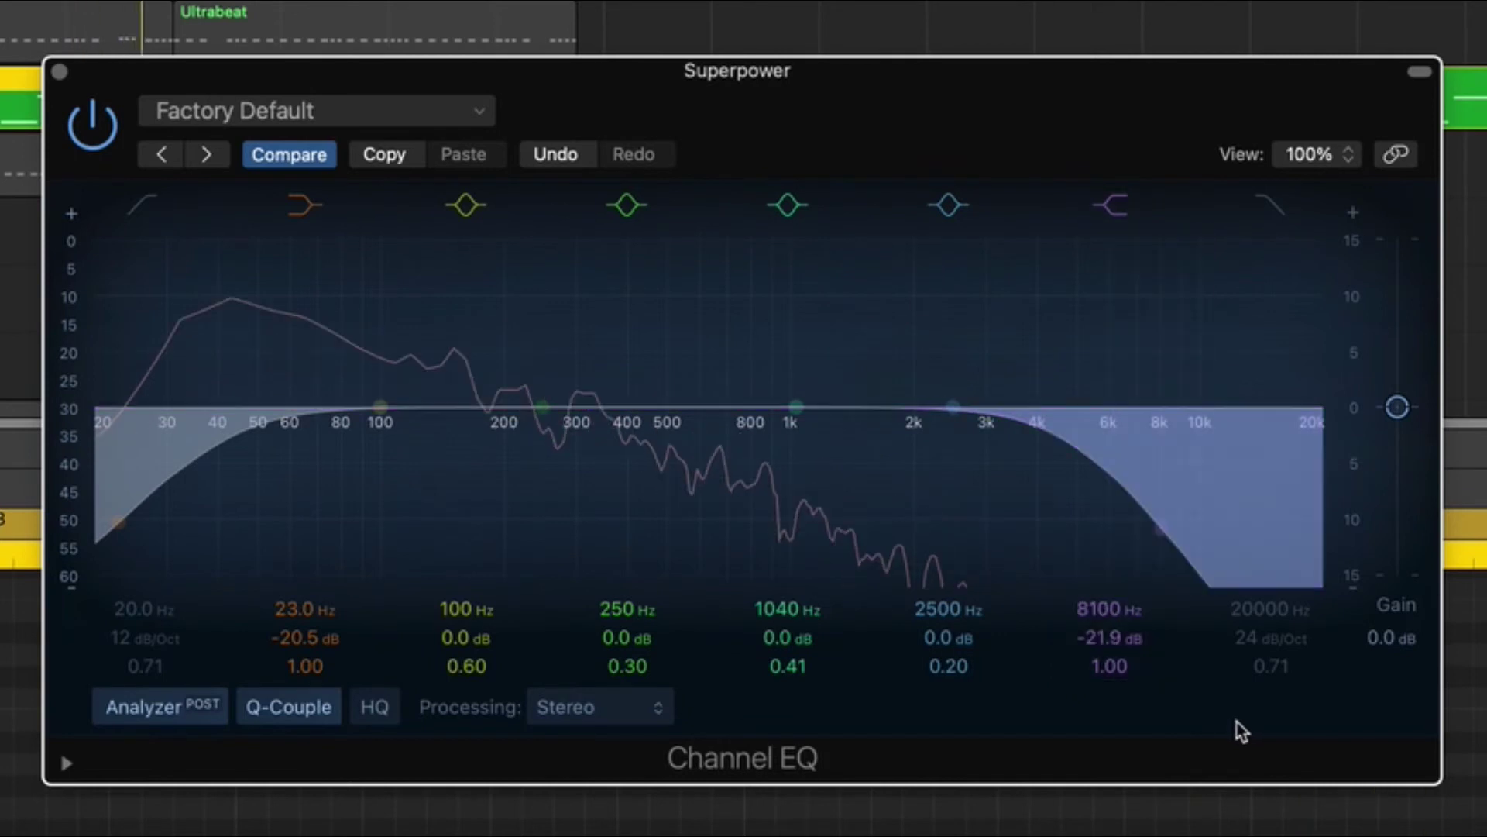
- Set the Superpower EQ's low shelf to 56 Hz and high shelf to 1750 Hz, both at -24 dB, and unsolo the track
{"action": "left_click_drag", "start_coordinate": [152, 526], "coordinate": [508, 548]}
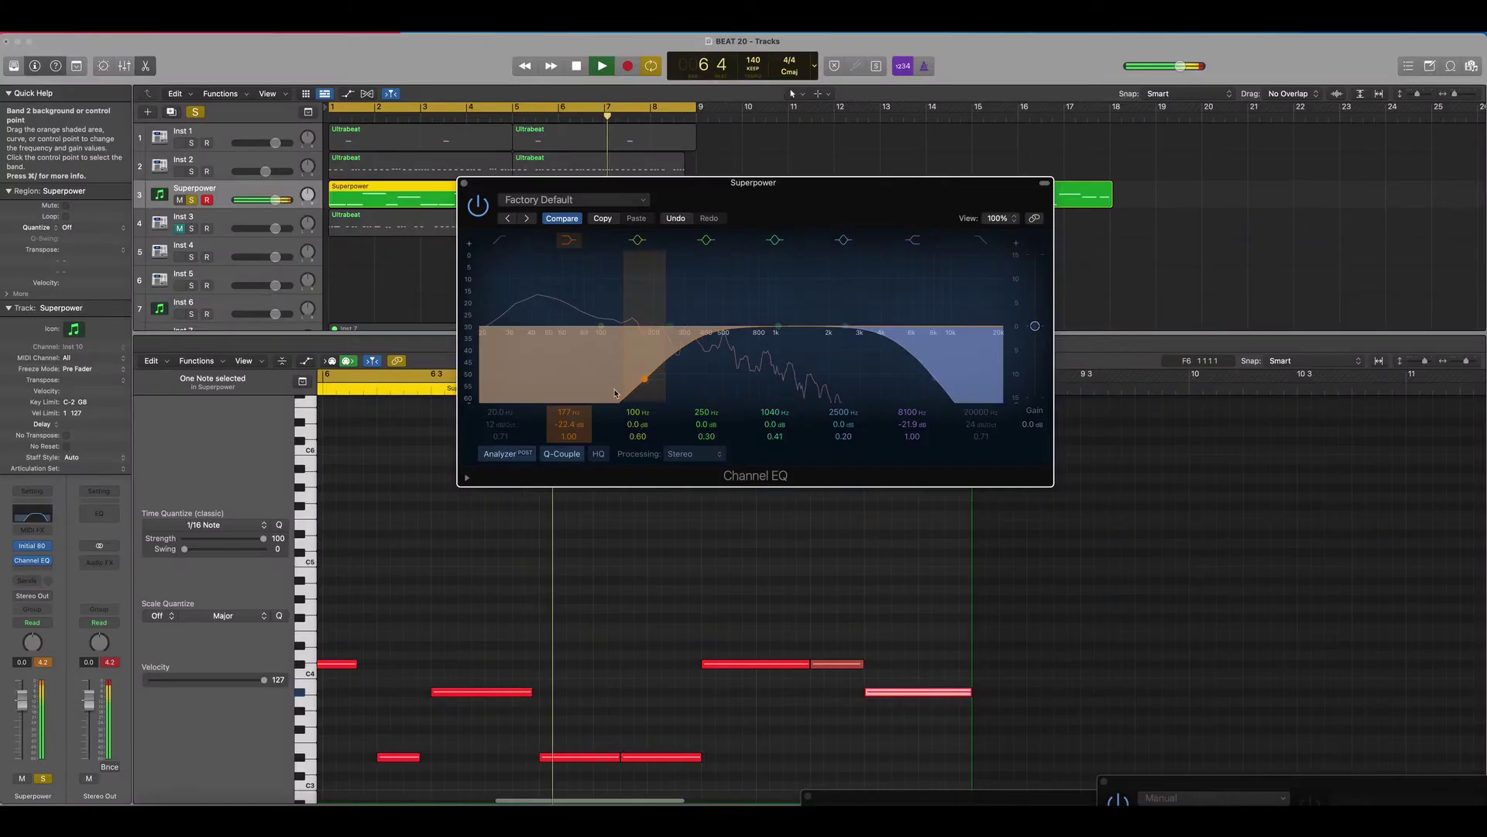
{"action": "left_click_drag", "start_coordinate": [615, 394], "coordinate": [558, 398]}
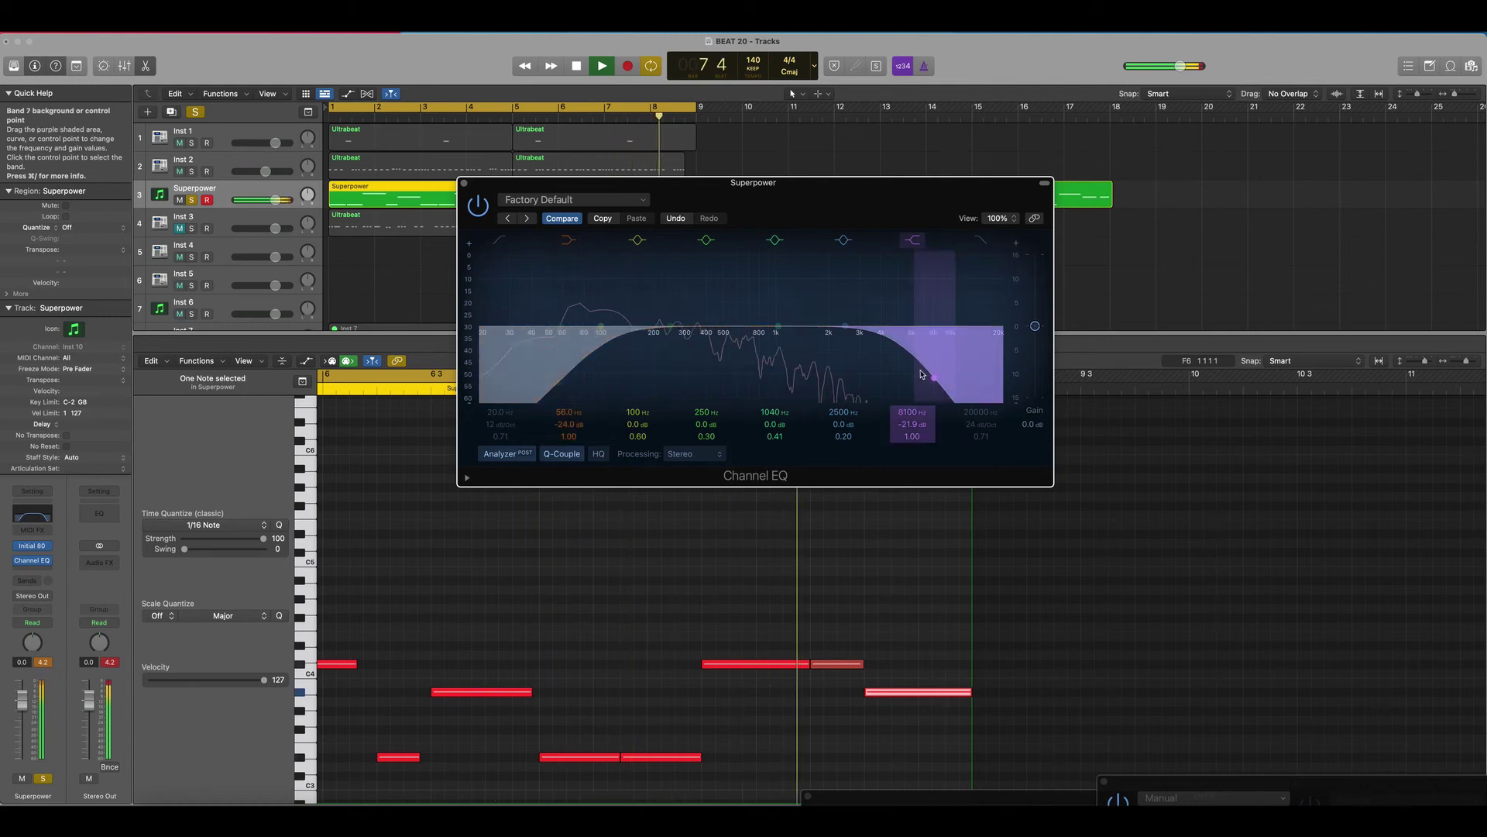
{"action": "left_click_drag", "start_coordinate": [921, 374], "coordinate": [800, 399]}
{"action": "scroll", "coordinate": [227, 210], "scroll_direction": "down", "scroll_amount": 1}
{"action": "scroll", "coordinate": [227, 209], "scroll_direction": "down", "scroll_amount": 1}
{"action": "left_click", "coordinate": [191, 195]}
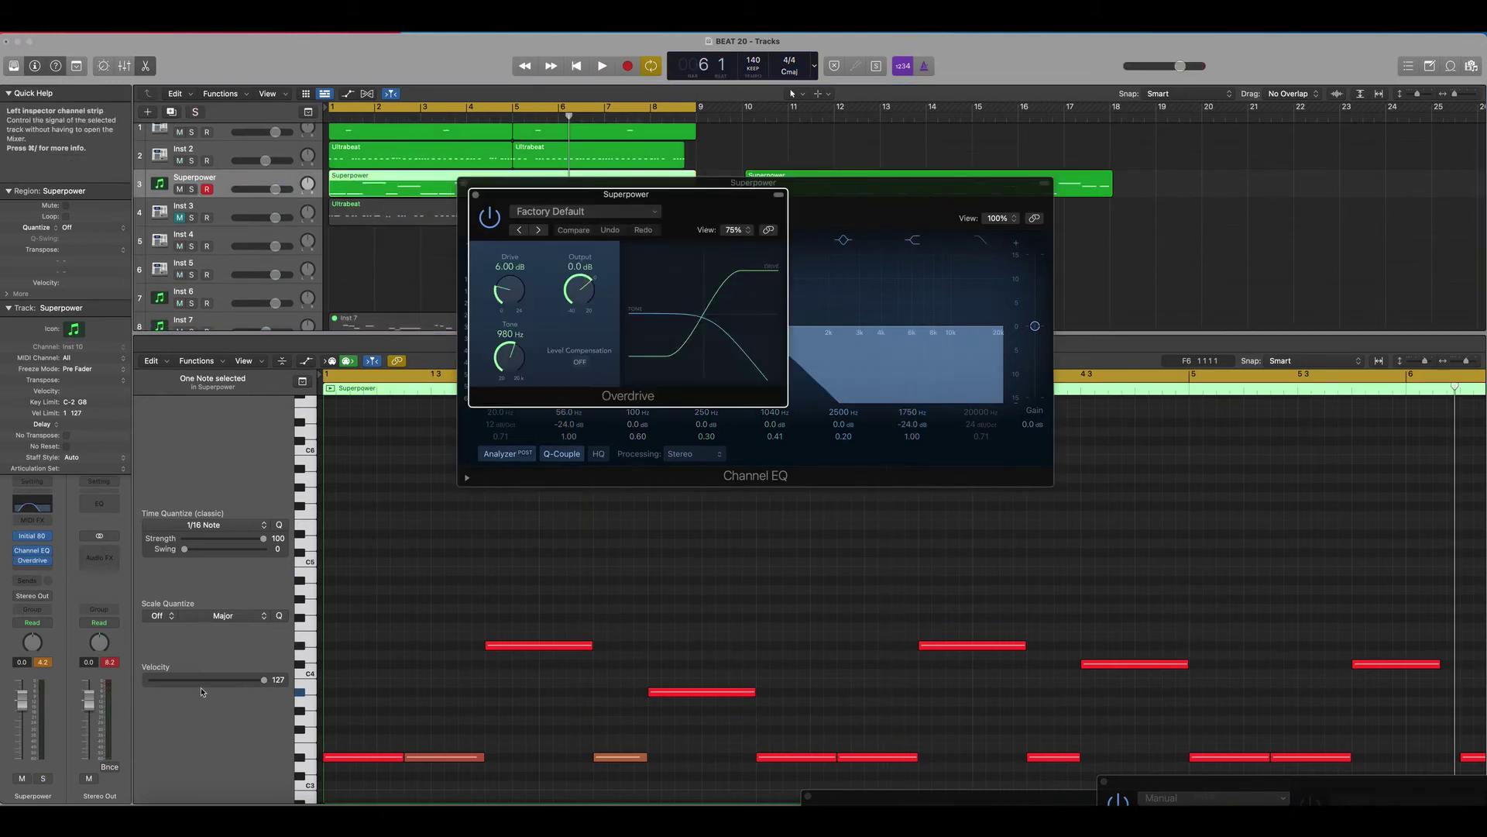
- Solo Superpower during playback, set its EQ high shelf to 398 Hz at -22.9 dB and low shelf to 113 Hz at -24 dB, and unsolo it
{"action": "key", "text": "space"}
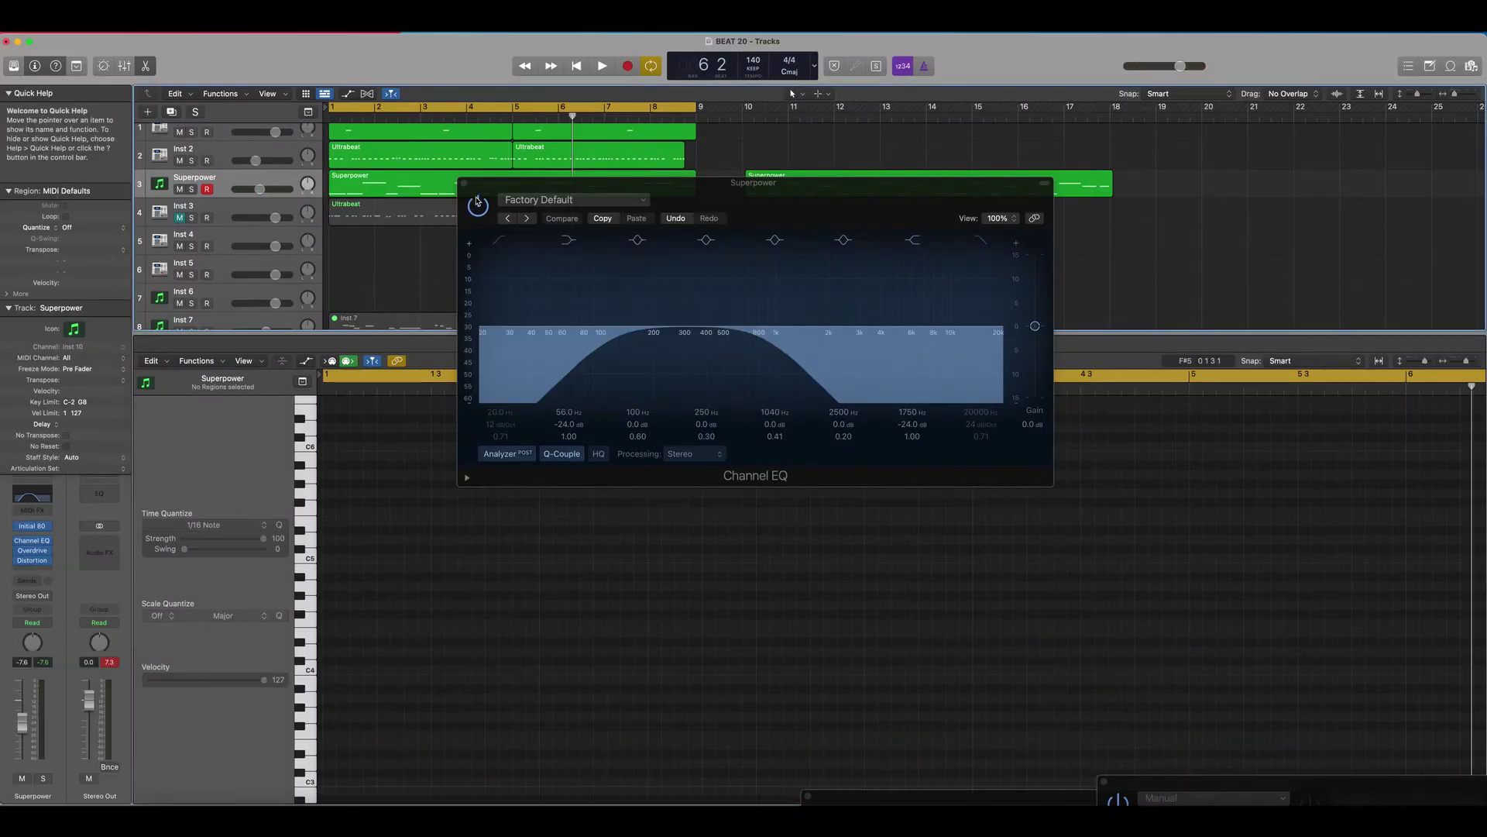
{"action": "key", "text": "space"}
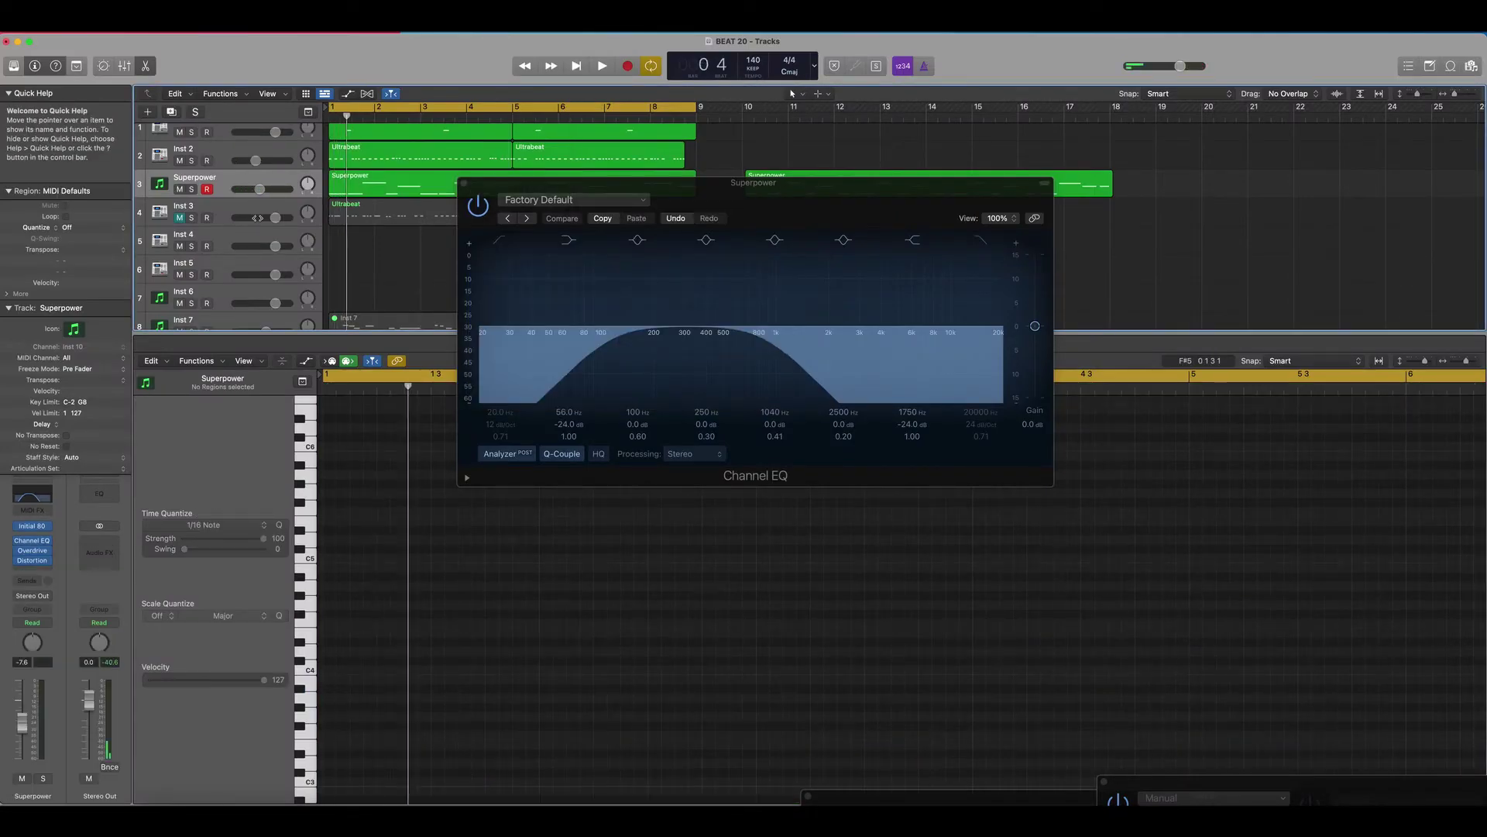
{"action": "left_click", "coordinate": [191, 189]}
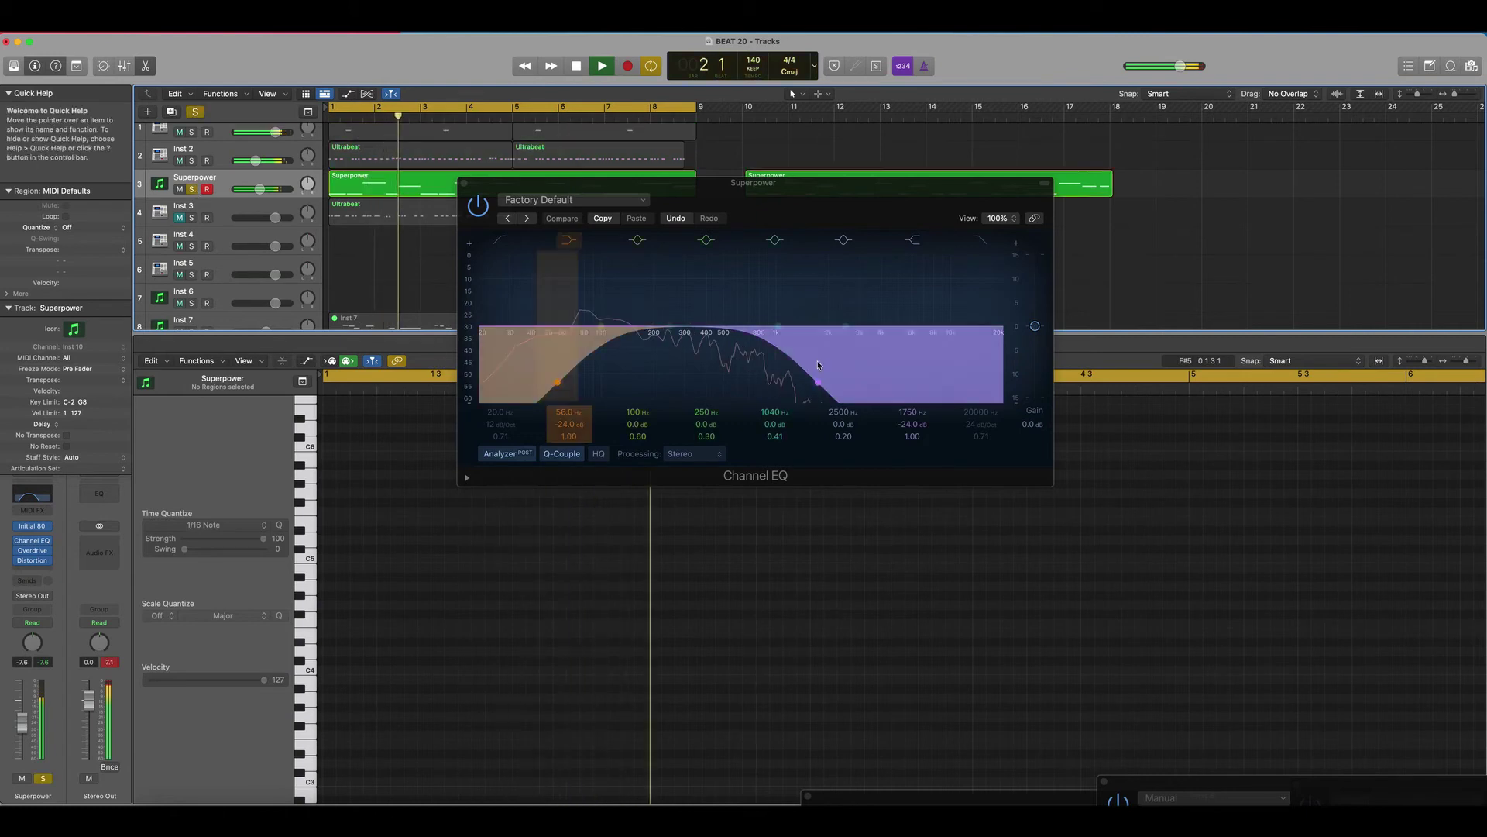
{"action": "left_click_drag", "start_coordinate": [806, 391], "coordinate": [738, 389]}
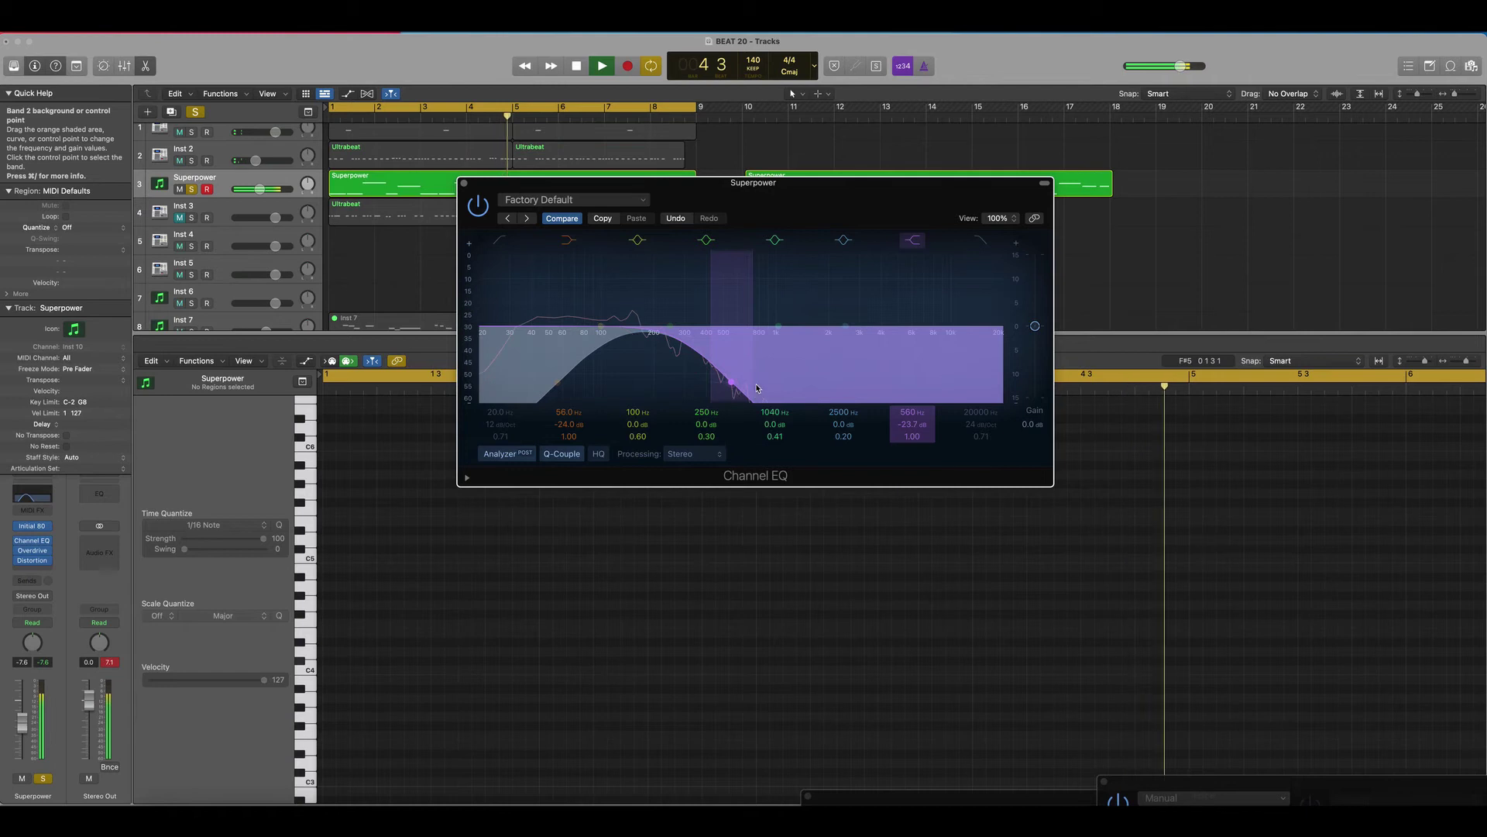
{"action": "mouse_move", "coordinate": [730, 384]}
{"action": "left_mouse_down"}
{"action": "mouse_move", "coordinate": [662, 381]}
{"action": "mouse_move", "coordinate": [706, 381]}
{"action": "left_mouse_up"}
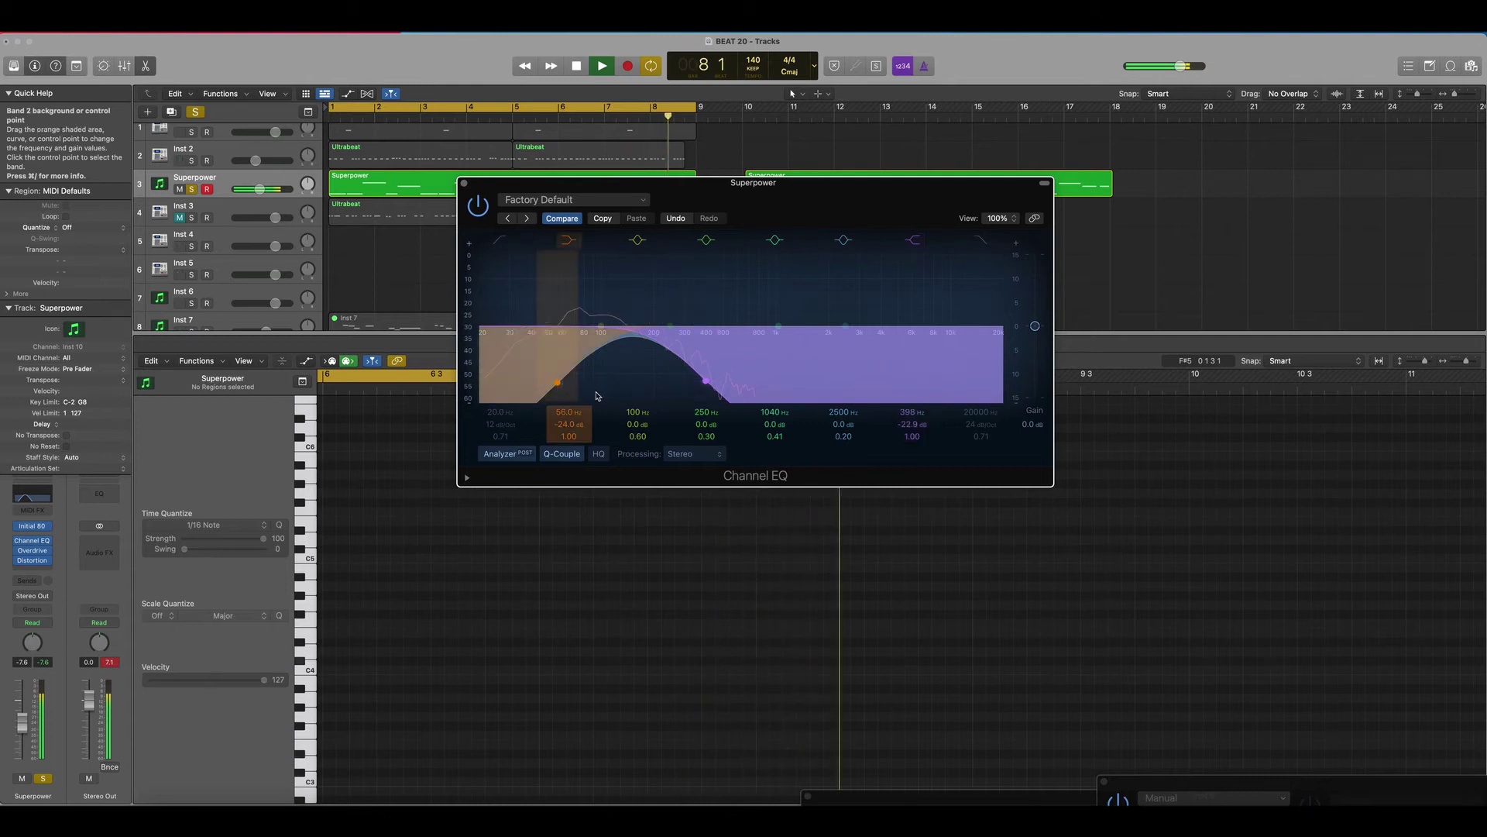
{"action": "left_click_drag", "start_coordinate": [602, 395], "coordinate": [612, 397]}
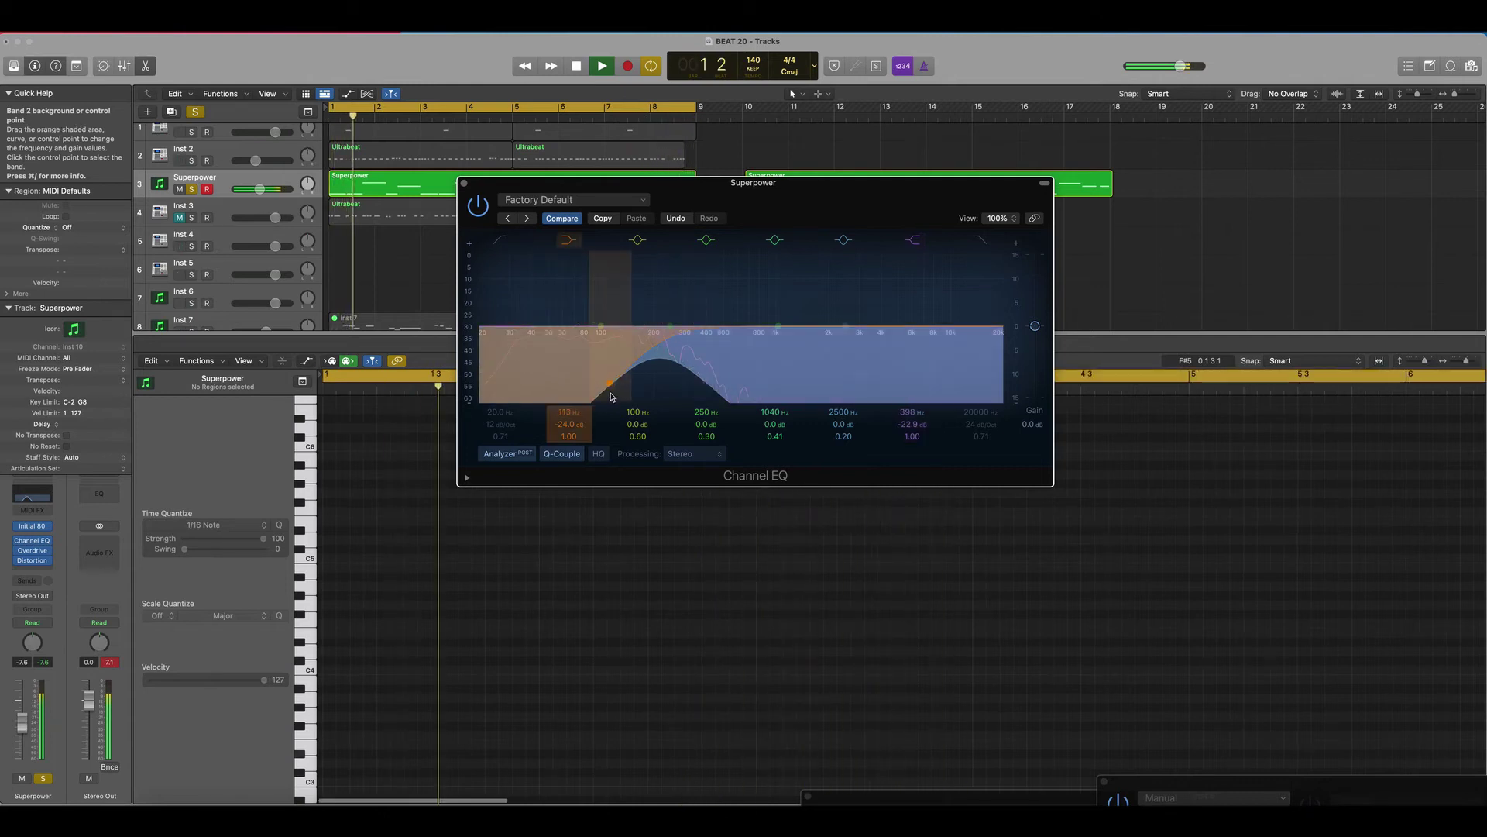
{"action": "left_click", "coordinate": [191, 192]}
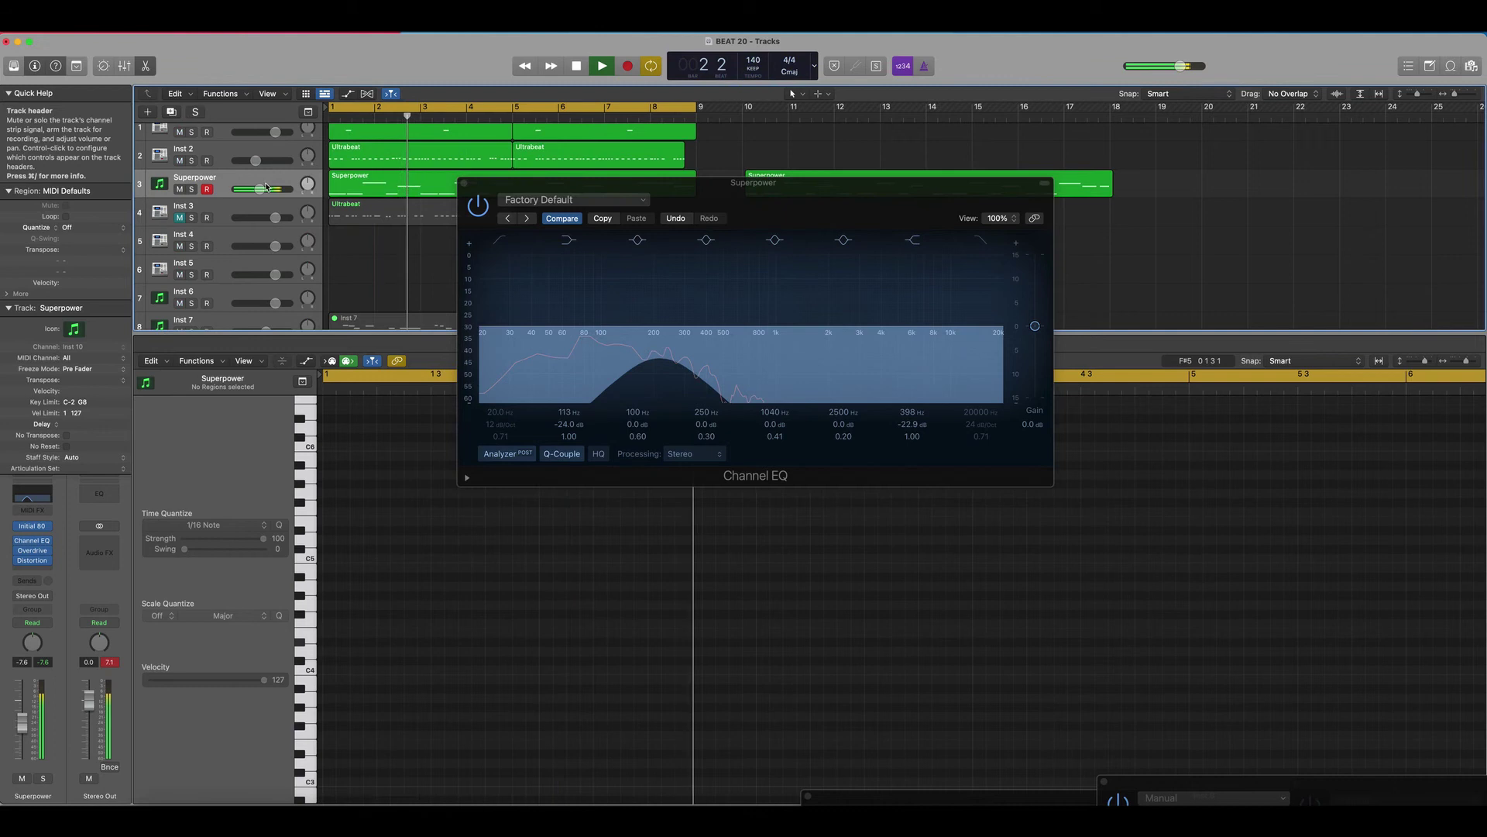
- Raise the Superpower volume to -4.7 dB, close its Channel EQ window, and save the project
{"action": "left_click_drag", "start_coordinate": [259, 189], "coordinate": [261, 195]}
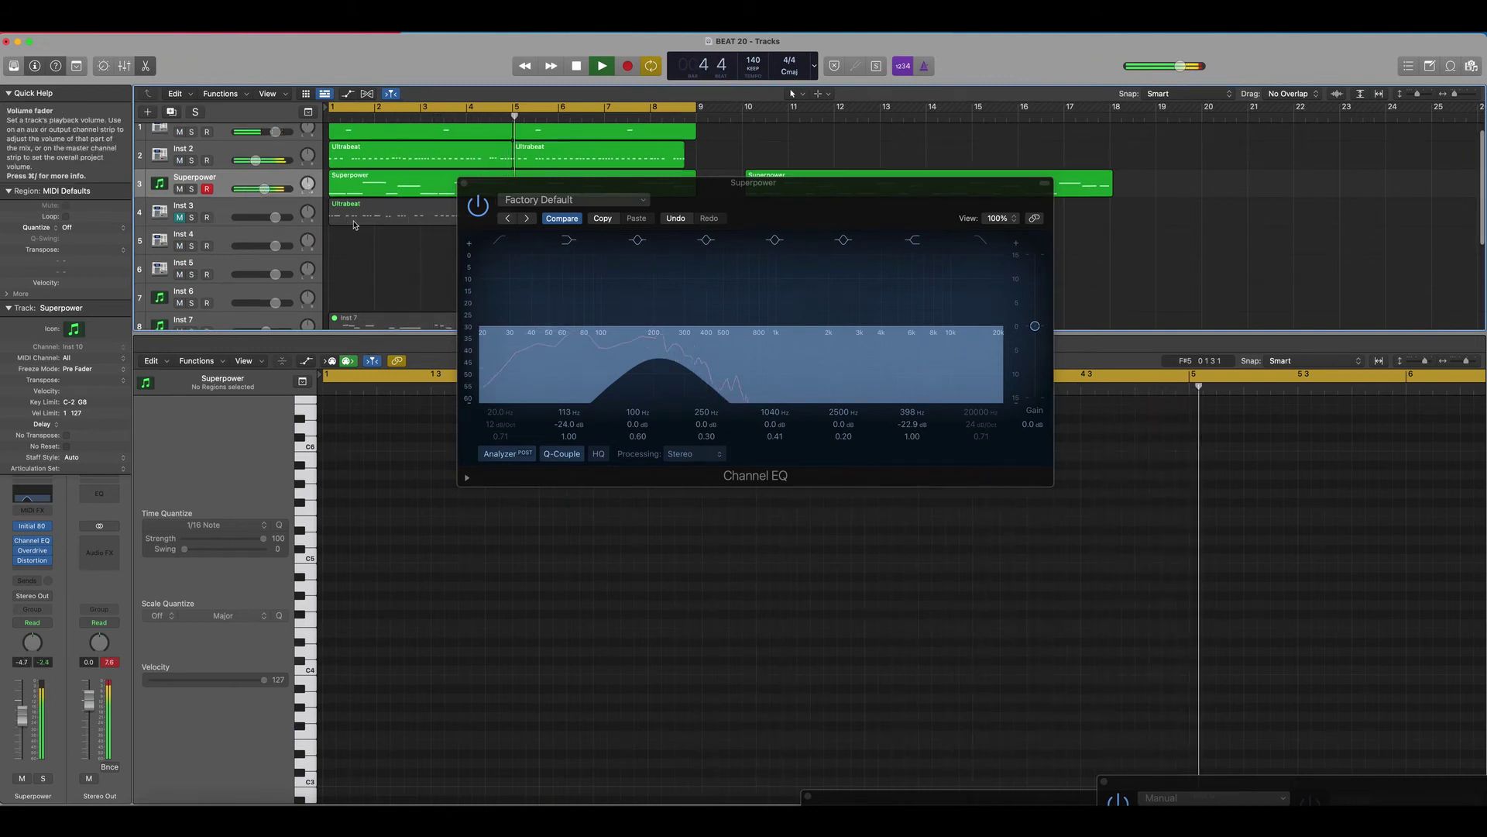
{"action": "left_click", "coordinate": [463, 183]}
{"action": "left_click", "coordinate": [84, 26]}
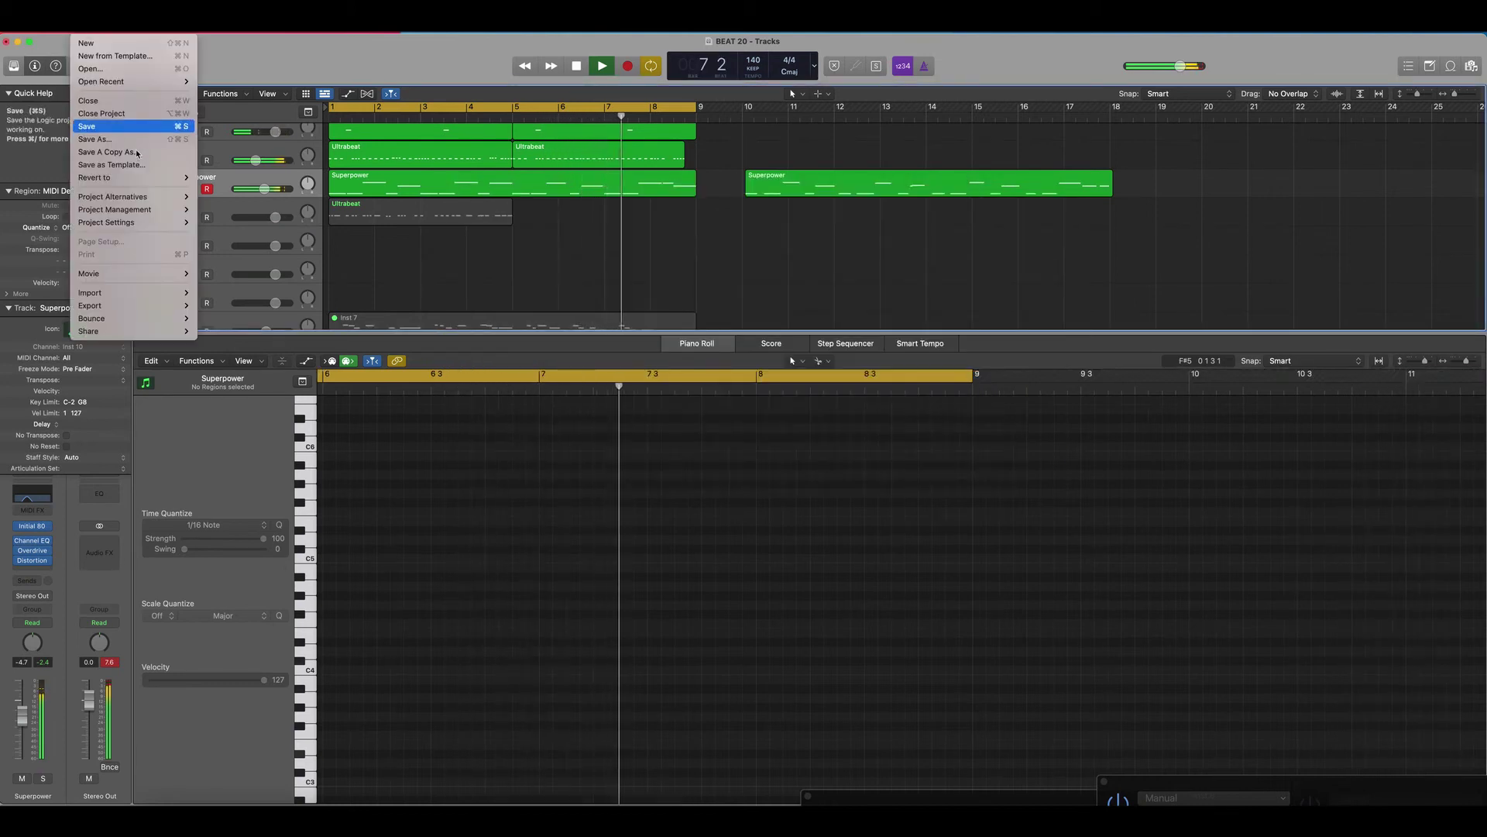
{"action": "left_click", "coordinate": [134, 133]}
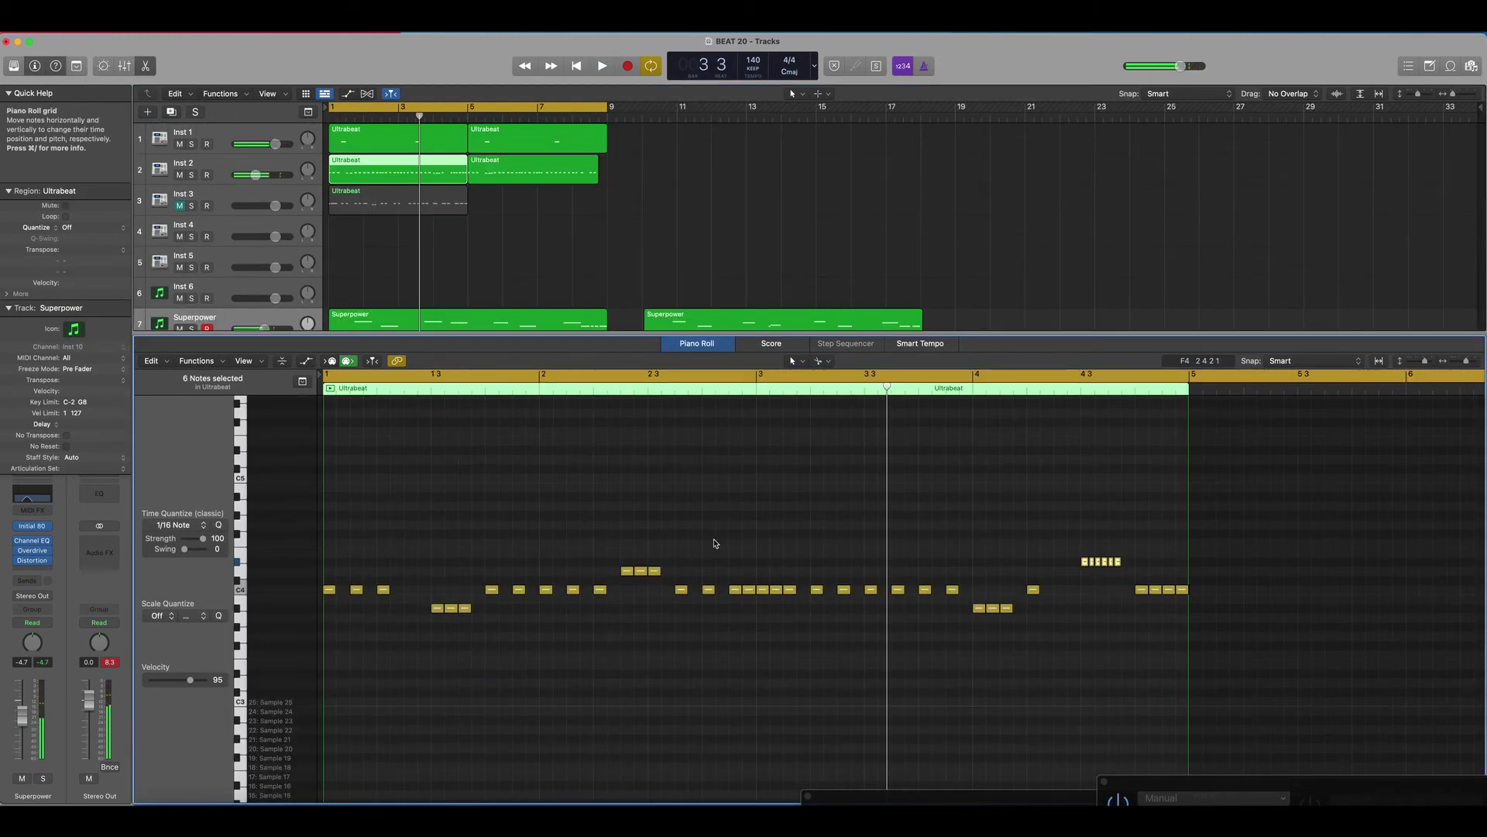
- In the first Inst 2 region, lower the two single notes before bar 3 to B3 and raise the two after bar 3 to D4
{"action": "key", "text": "space"}
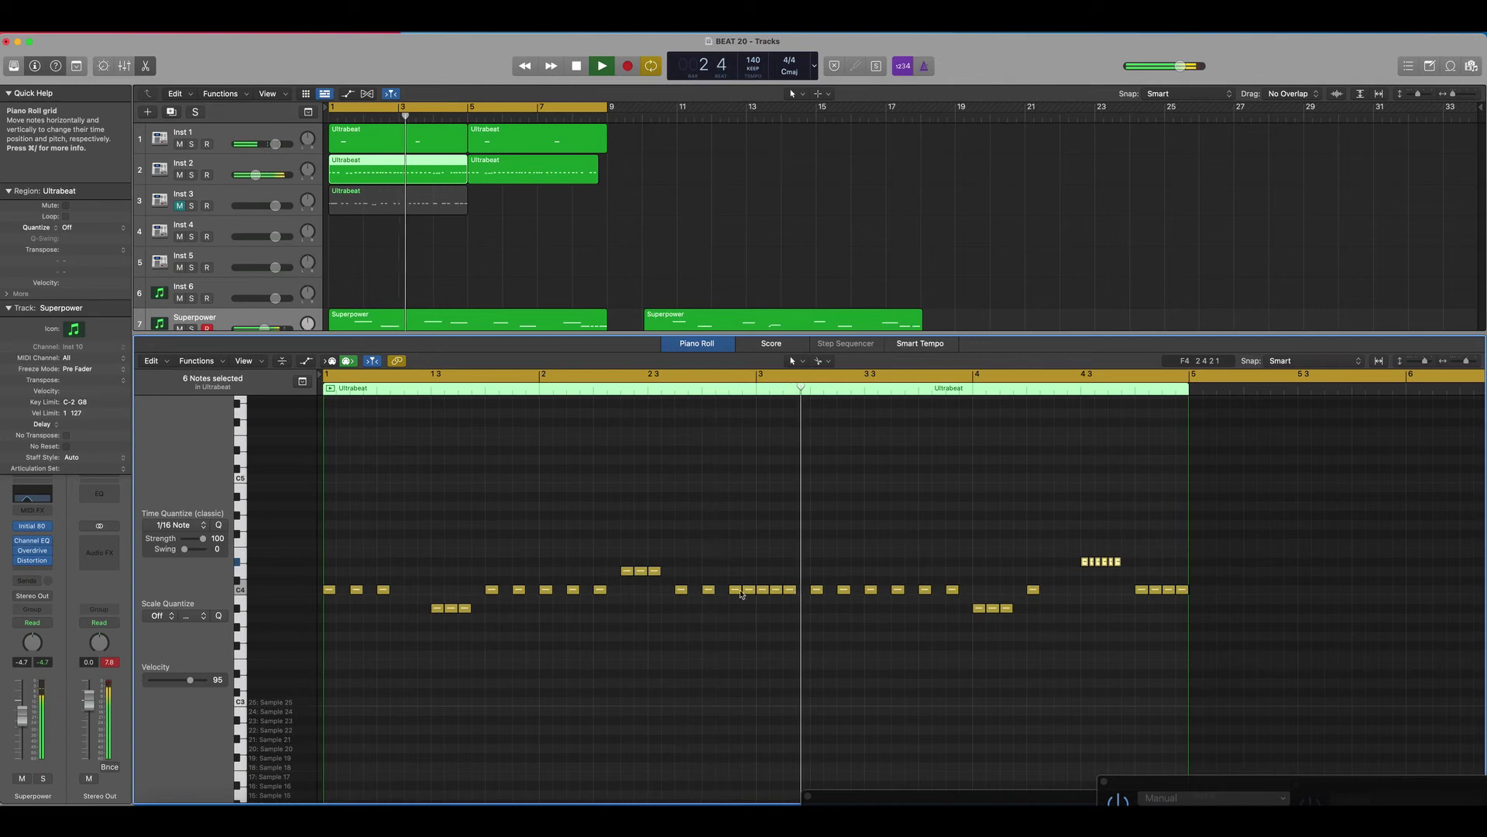
{"action": "left_click_drag", "start_coordinate": [713, 614], "coordinate": [685, 581]}
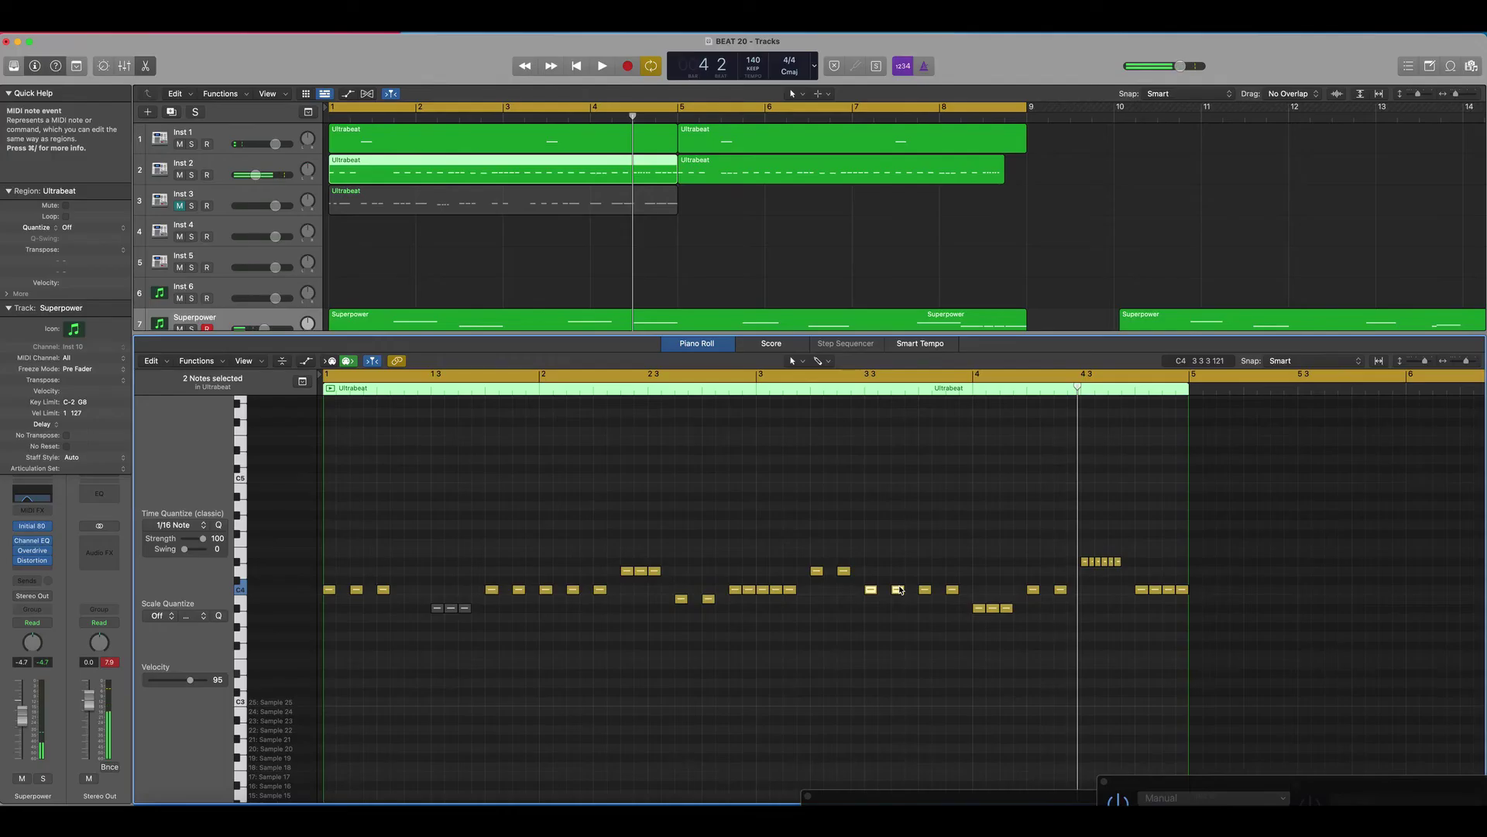
{"action": "key", "text": "space"}
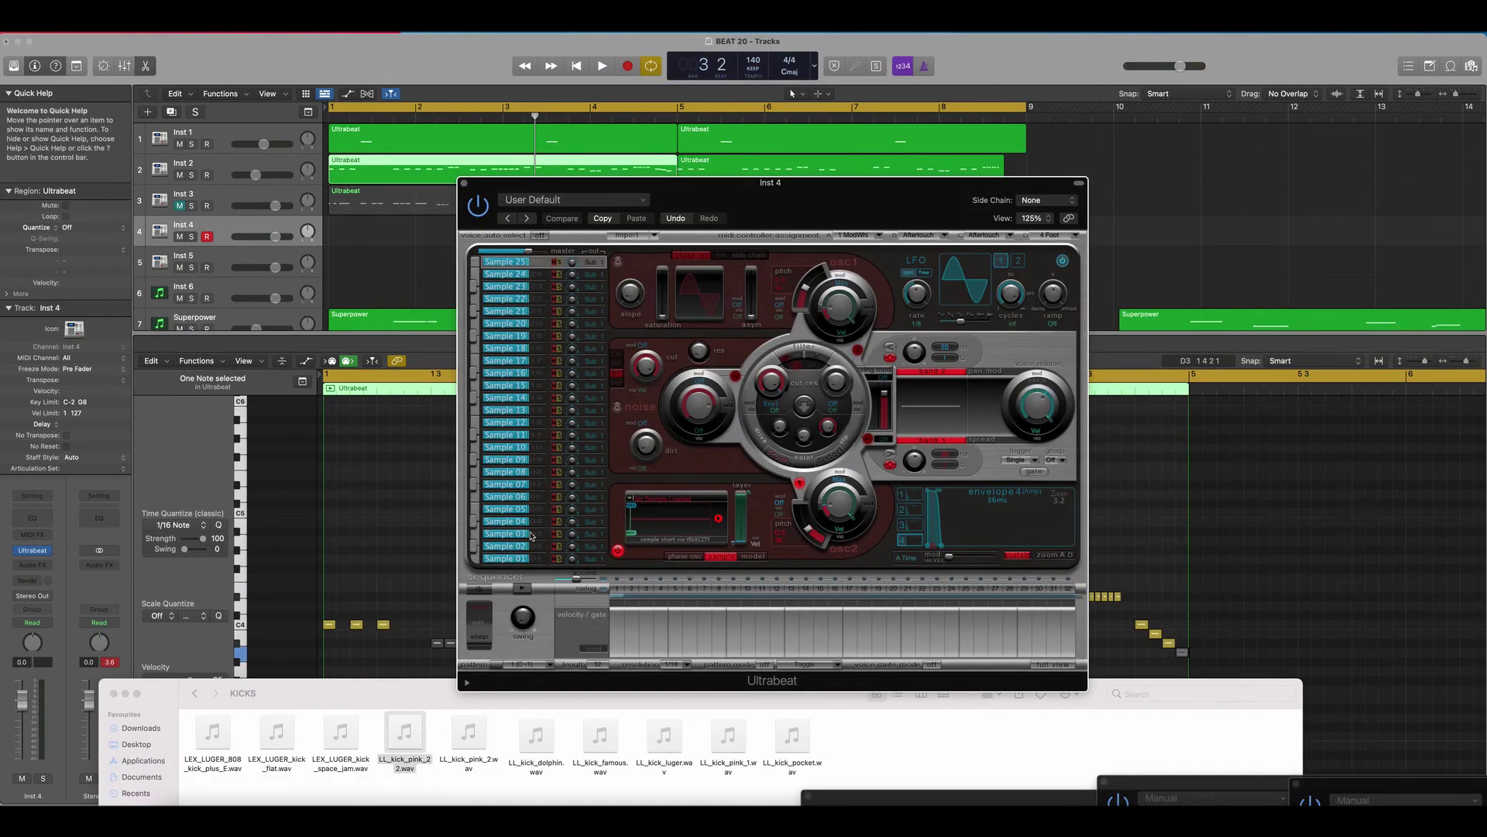
- Load LL_kick_pink_22.wav from the KICKS folder into Oscillator 2 of the Inst 4 Ultrabeat and close the folder window
{"action": "left_click", "coordinate": [479, 589]}
{"action": "left_click_drag", "start_coordinate": [416, 730], "coordinate": [683, 517]}
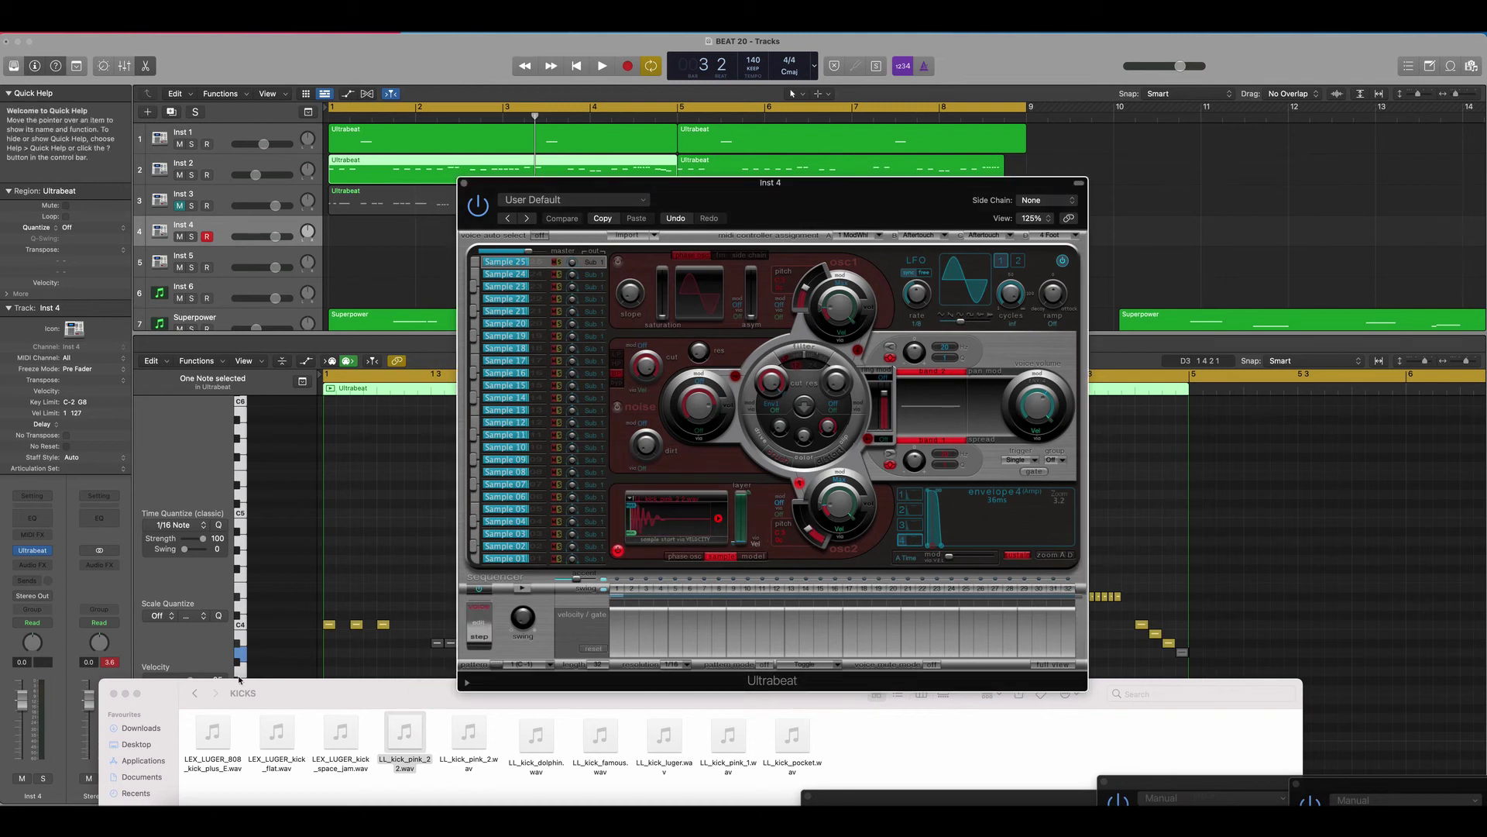
{"action": "left_click", "coordinate": [125, 694]}
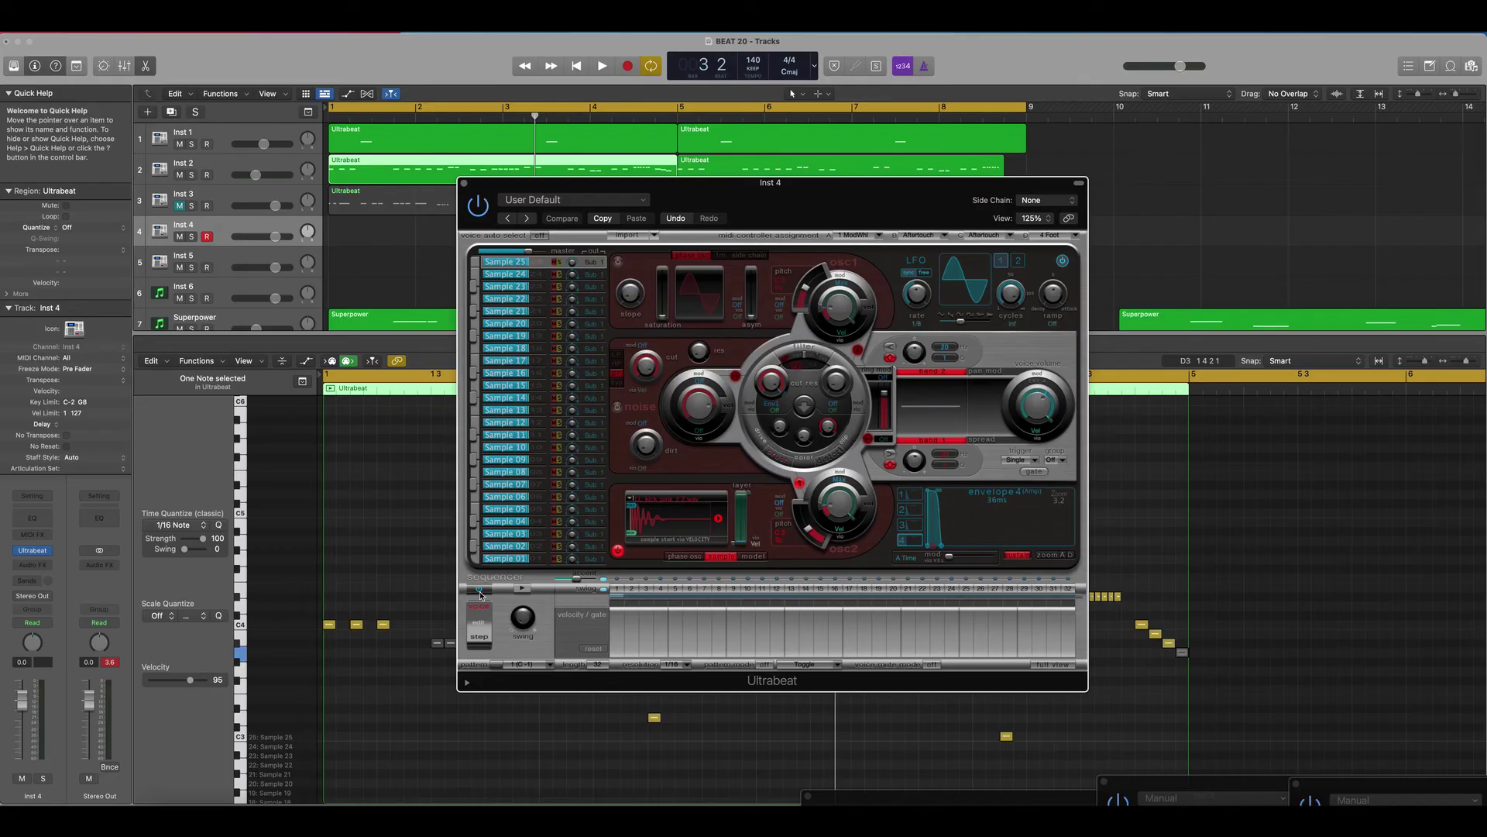
{"action": "left_click", "coordinate": [617, 590]}
- Play back the Inst 4 kick pattern with the beat and show its region in the Score editor
{"action": "key", "text": "space"}
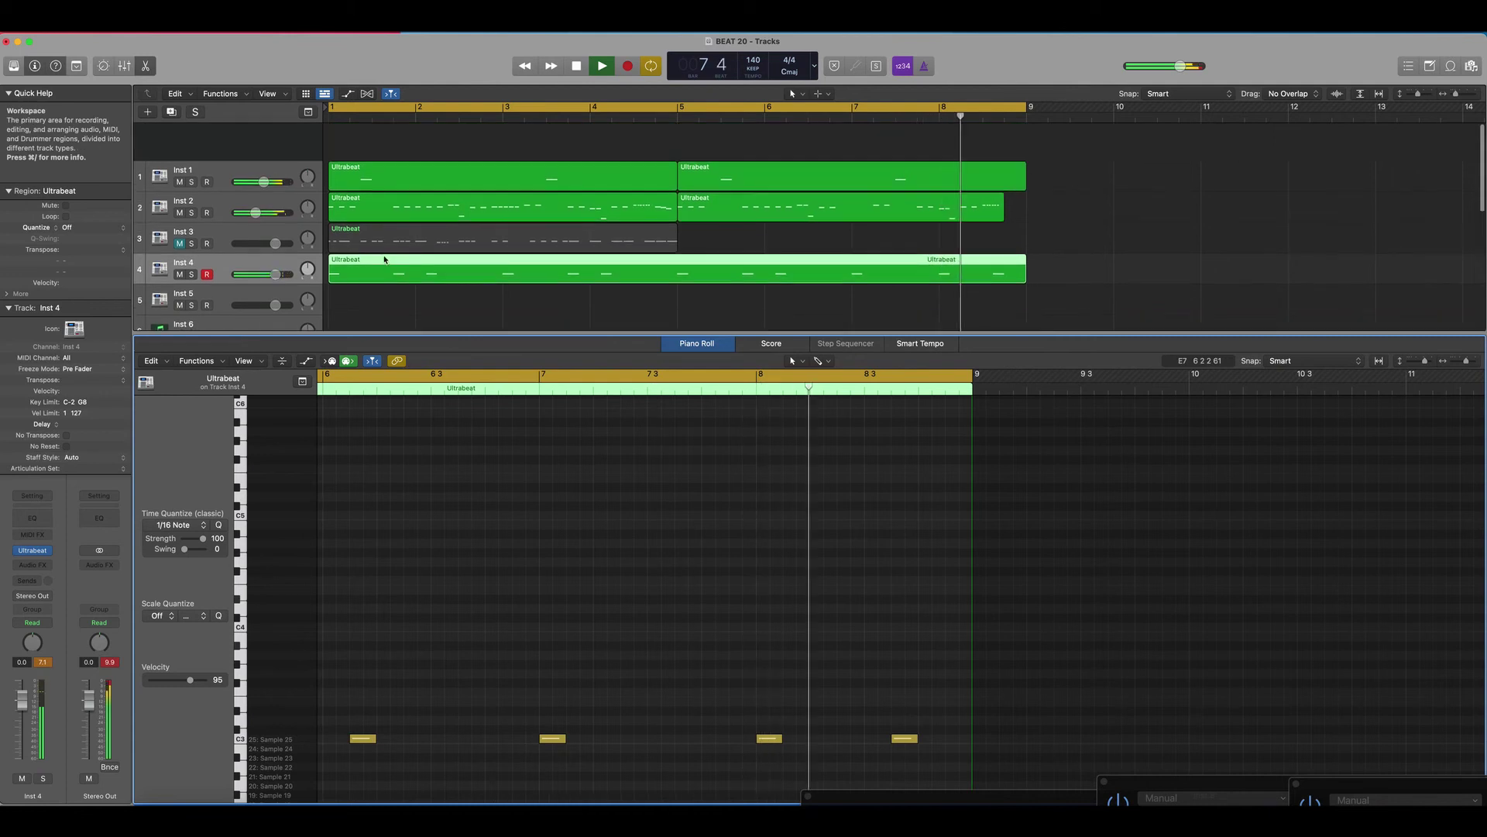
{"action": "key", "text": "n"}
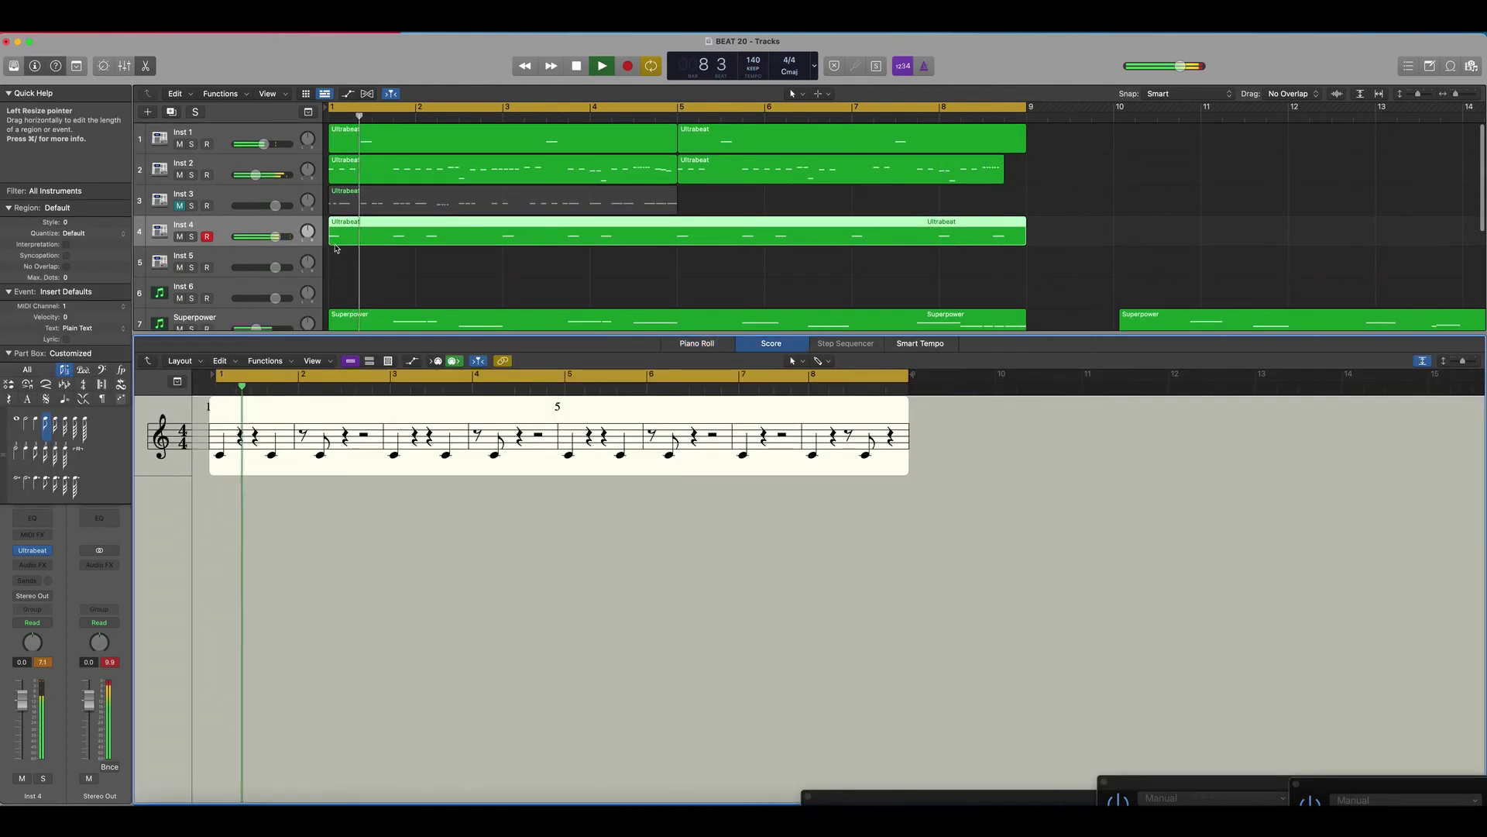
- Mute the Inst 7_bip track and unmute the regions on the Inst 7 and Inst 9 tracks
{"action": "left_click", "coordinate": [220, 230]}
{"action": "scroll", "coordinate": [276, 256], "scroll_direction": "down", "scroll_amount": 5}
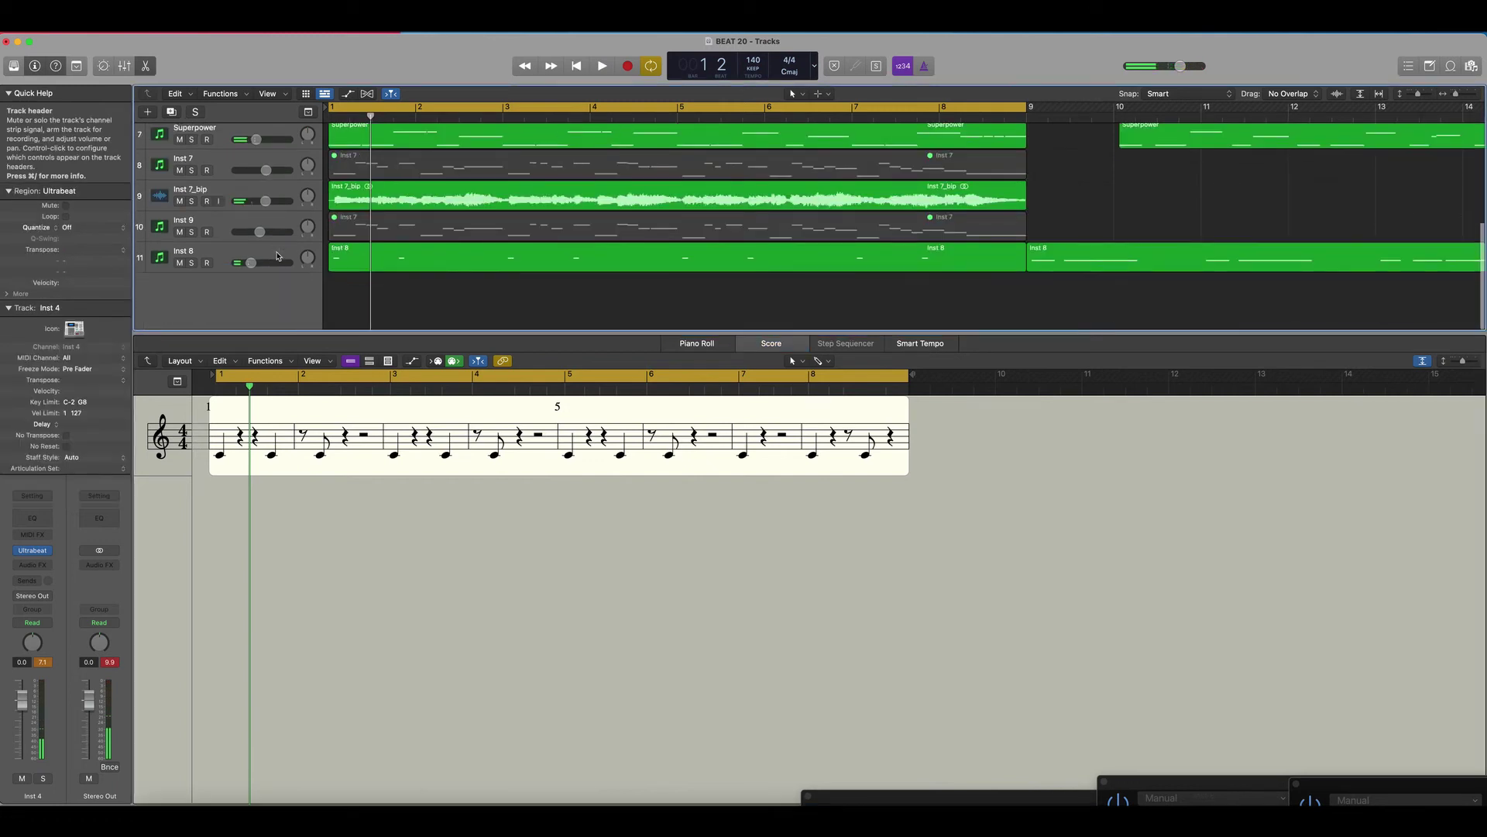
{"action": "left_click", "coordinate": [190, 194]}
{"action": "left_click", "coordinate": [180, 201]}
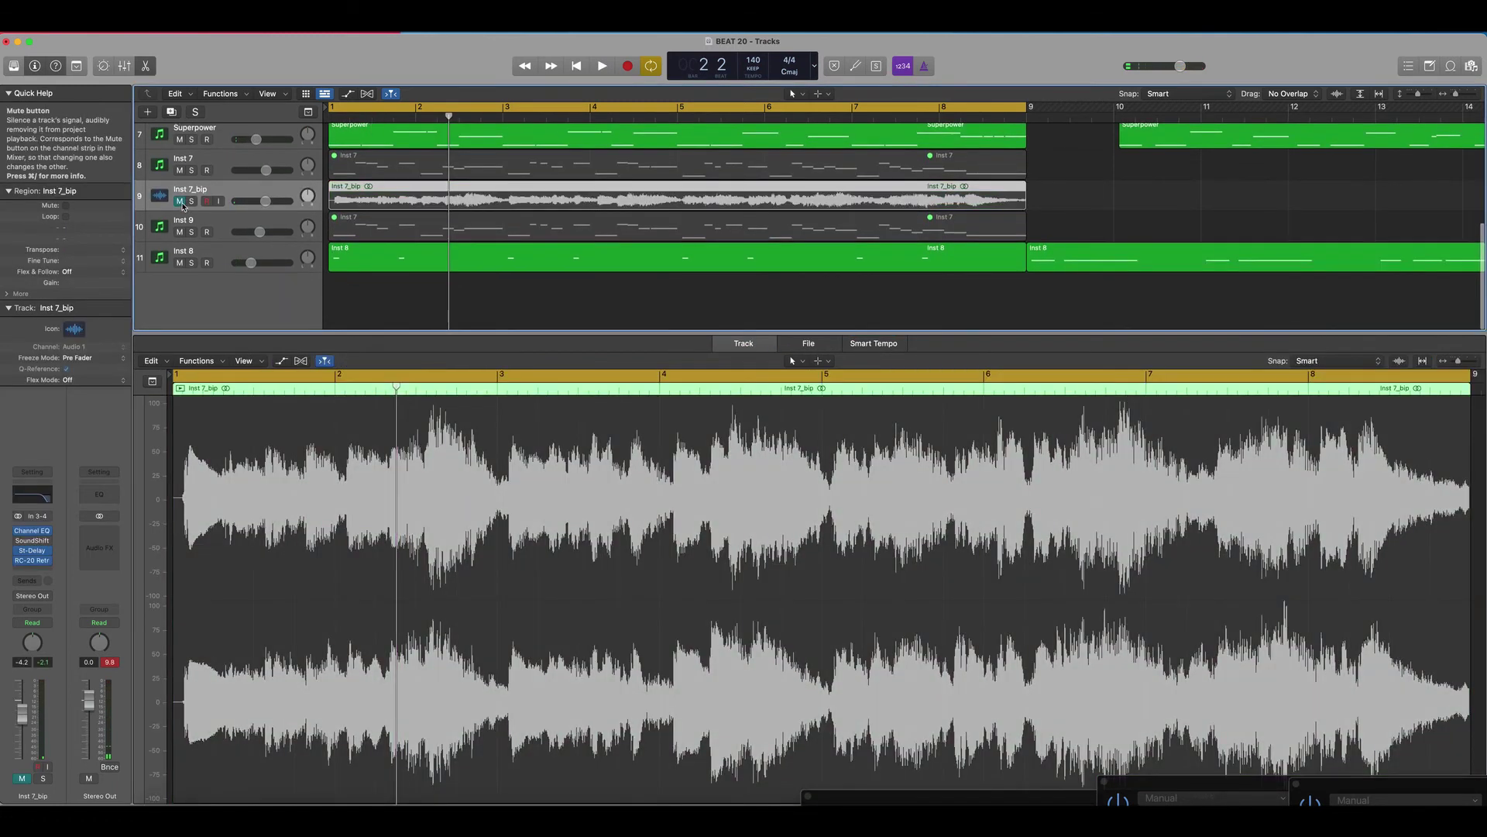
{"action": "left_click", "coordinate": [225, 160]}
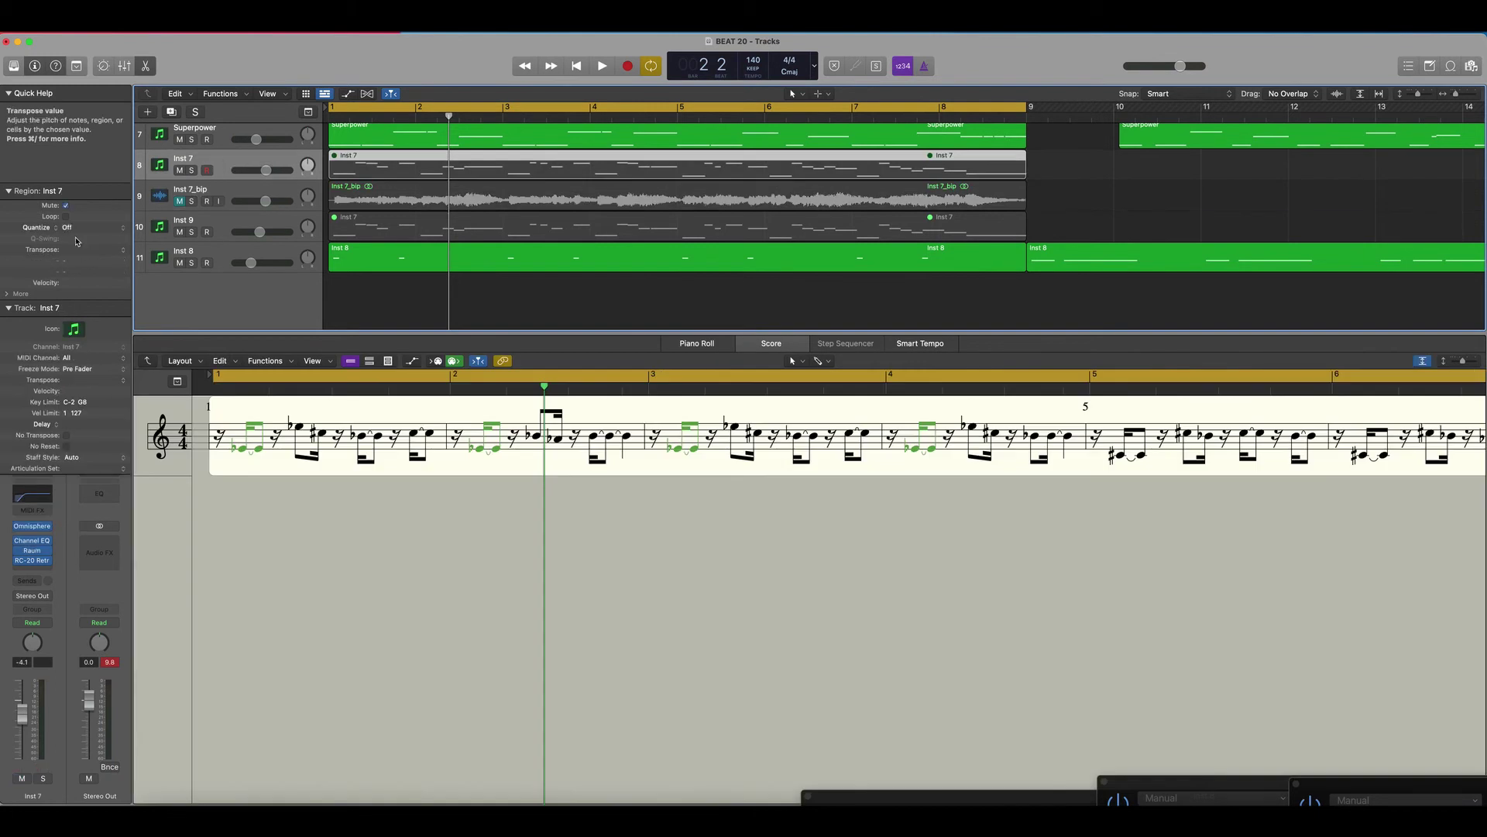
{"action": "left_click", "coordinate": [66, 206]}
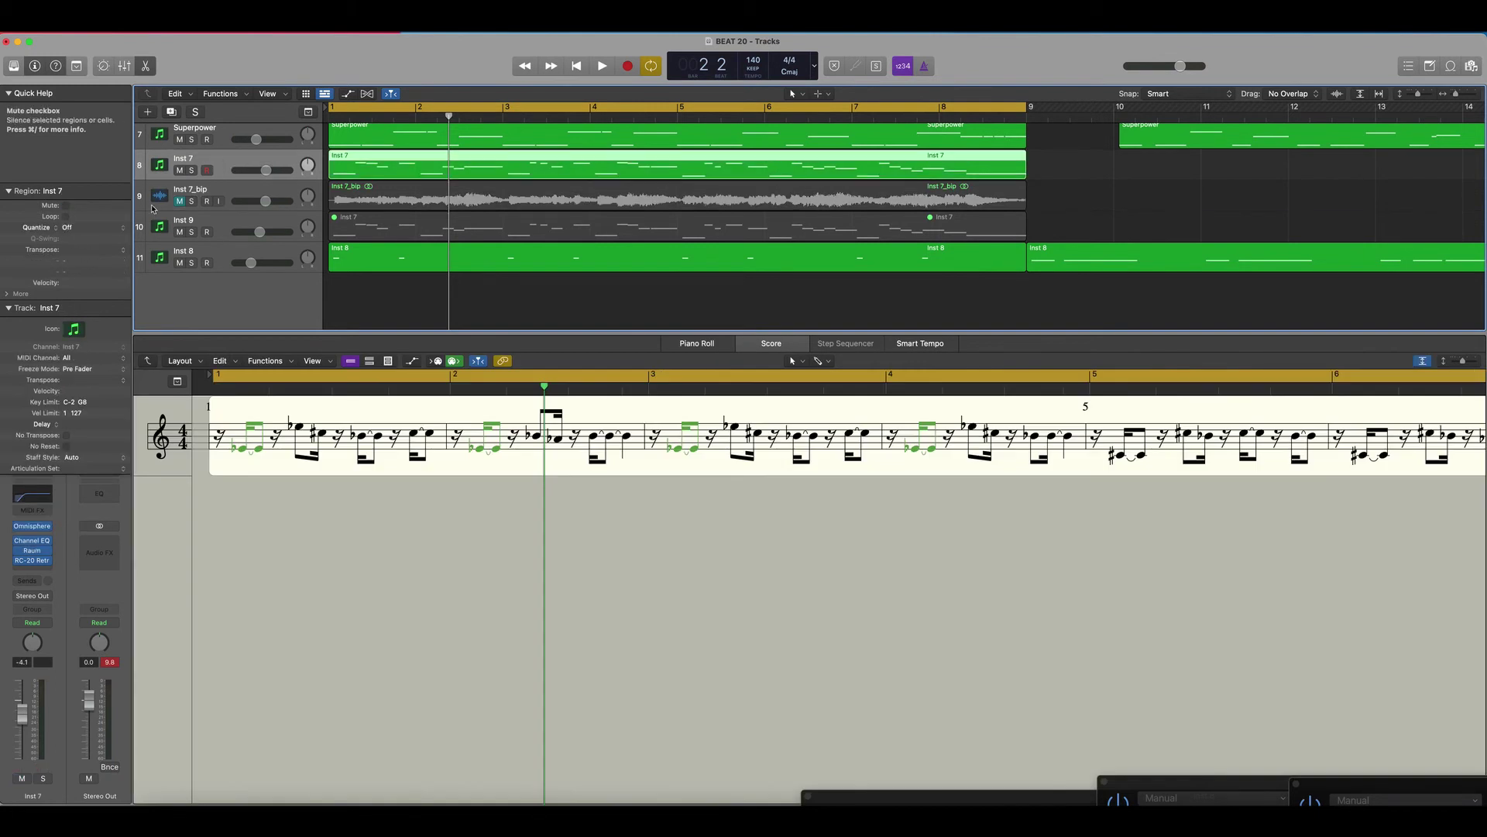
{"action": "left_click", "coordinate": [240, 227]}
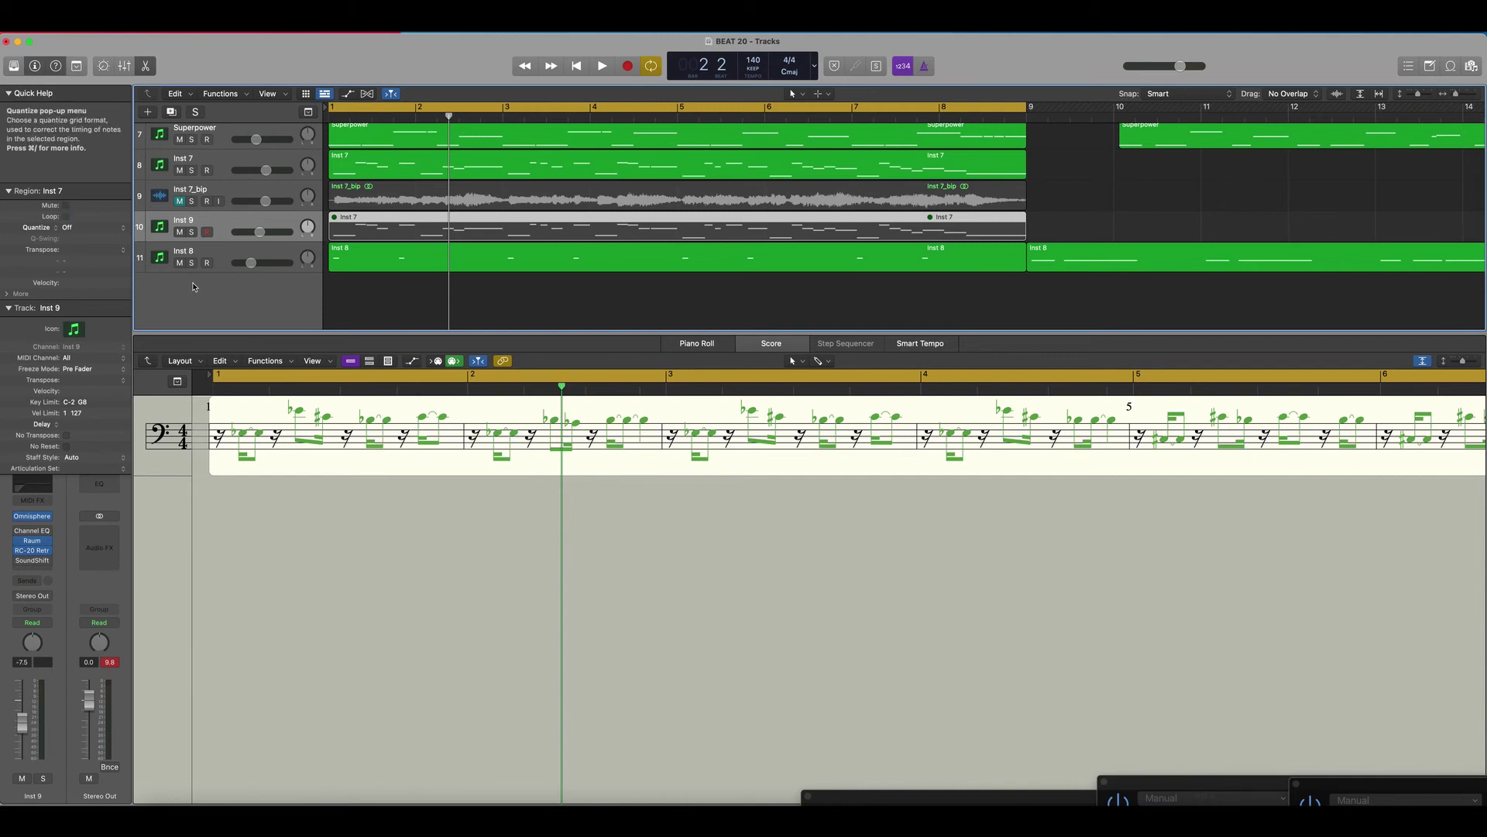
{"action": "key", "text": "m"}
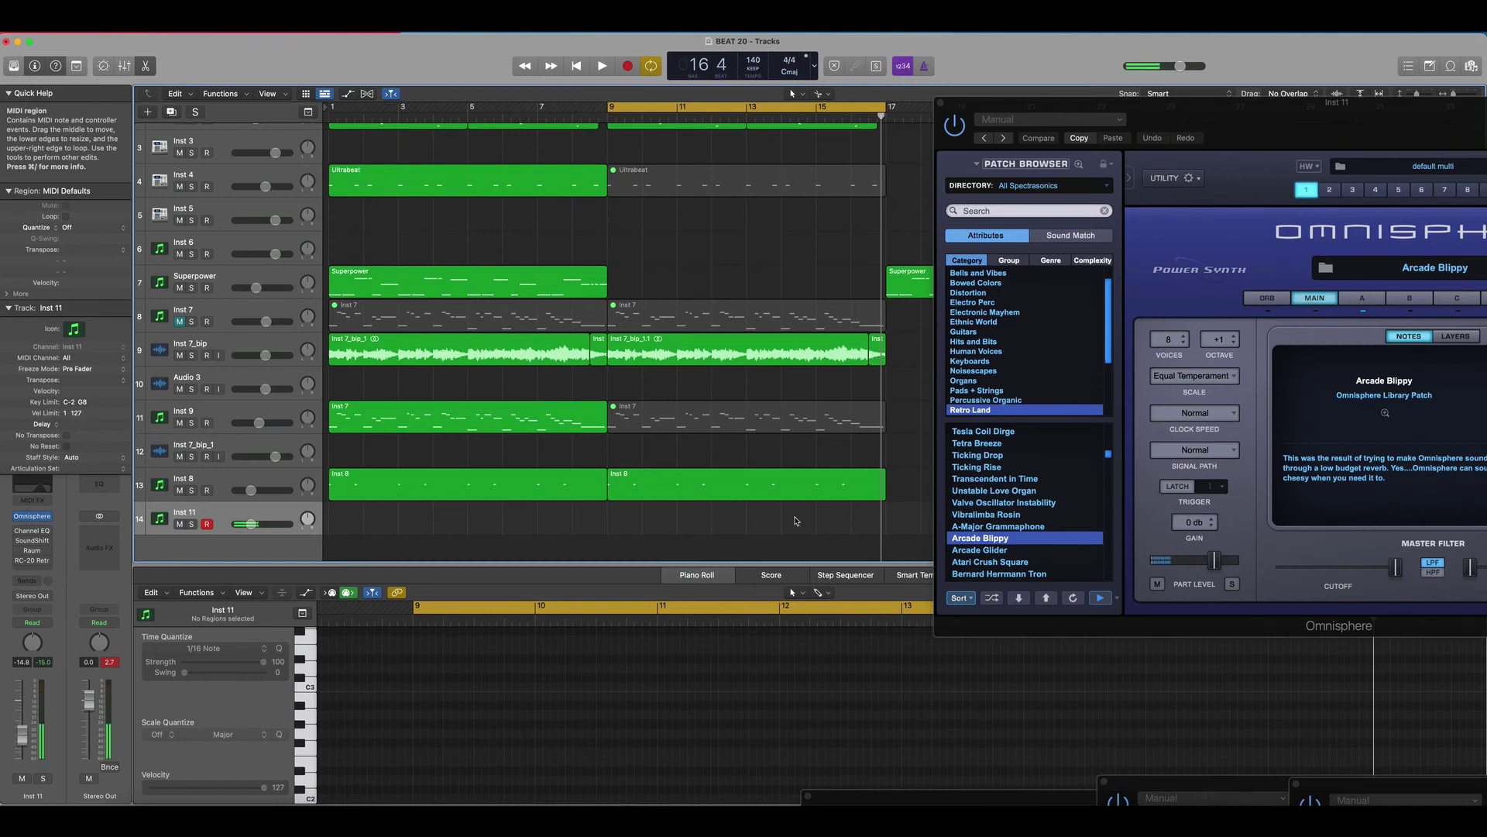
- Record a four-bar Arcade Blippy melody on Inst 11 from bar 9, repeat its region at bar 13, and play it back
{"action": "key", "text": "r"}
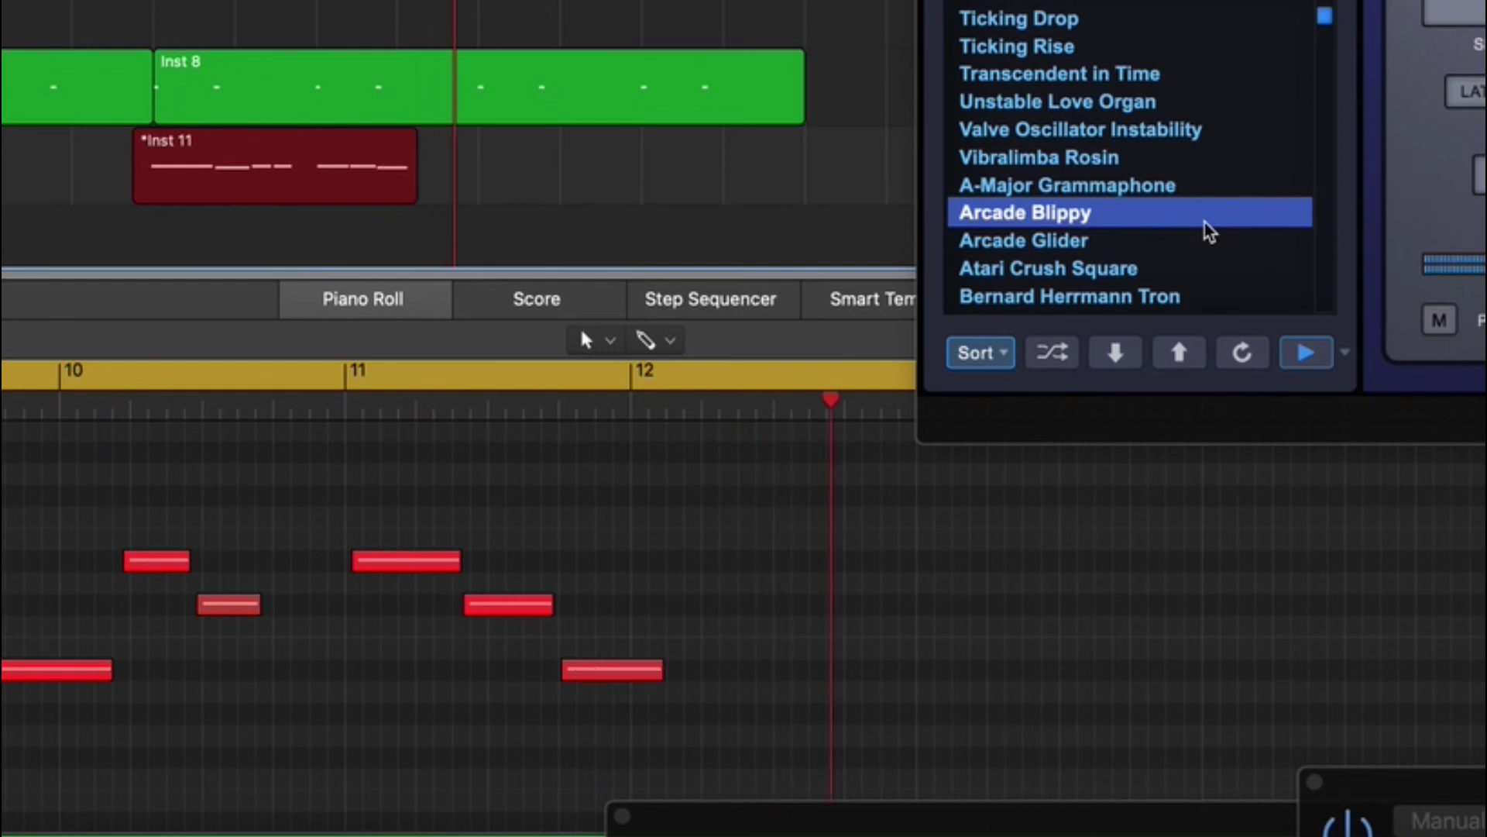
{"action": "key", "text": "space"}
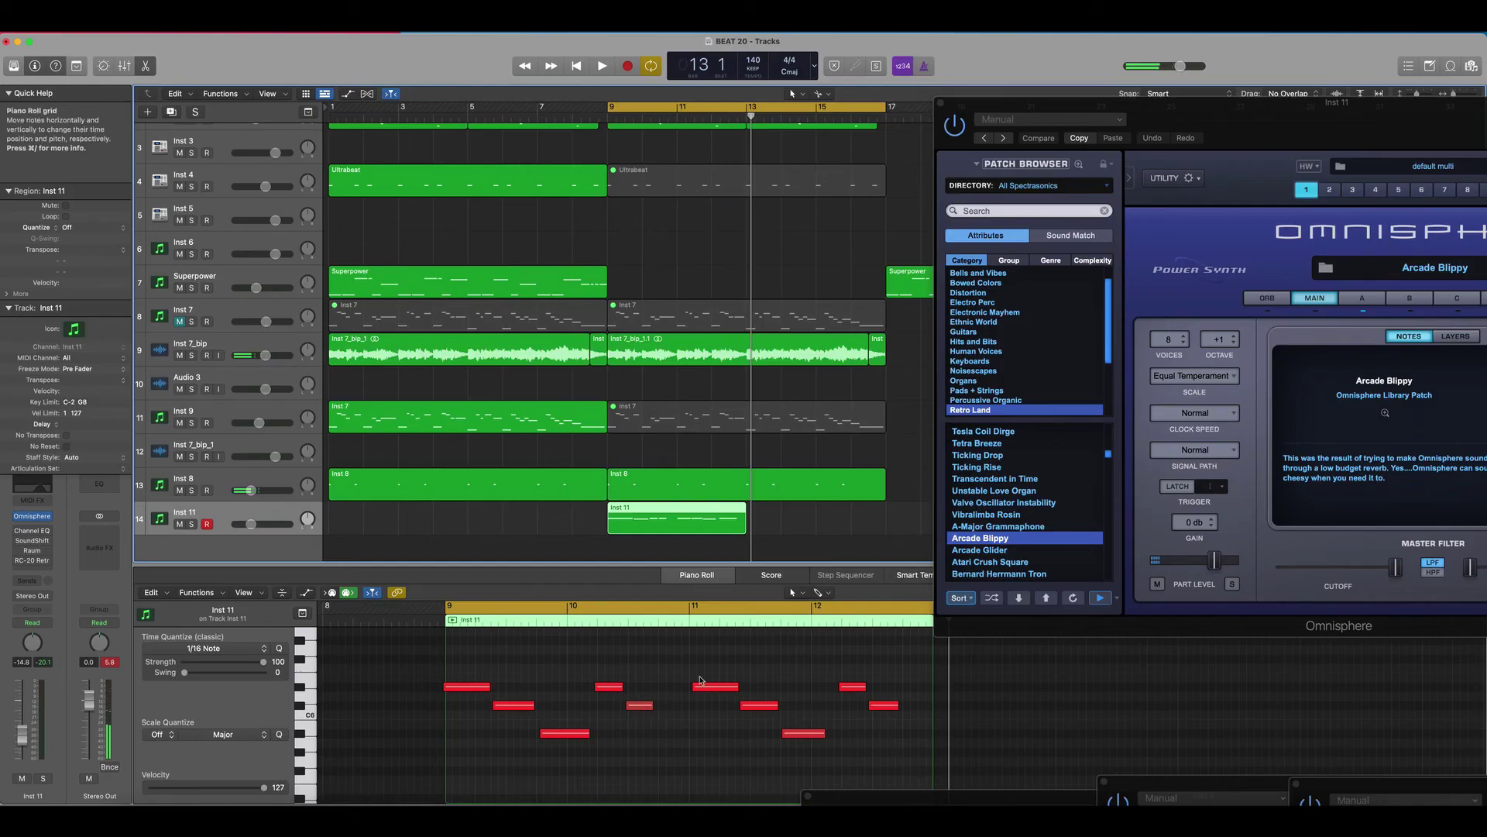
{"action": "left_click_drag", "start_coordinate": [919, 767], "coordinate": [457, 671]}
{"action": "key", "text": "space"}
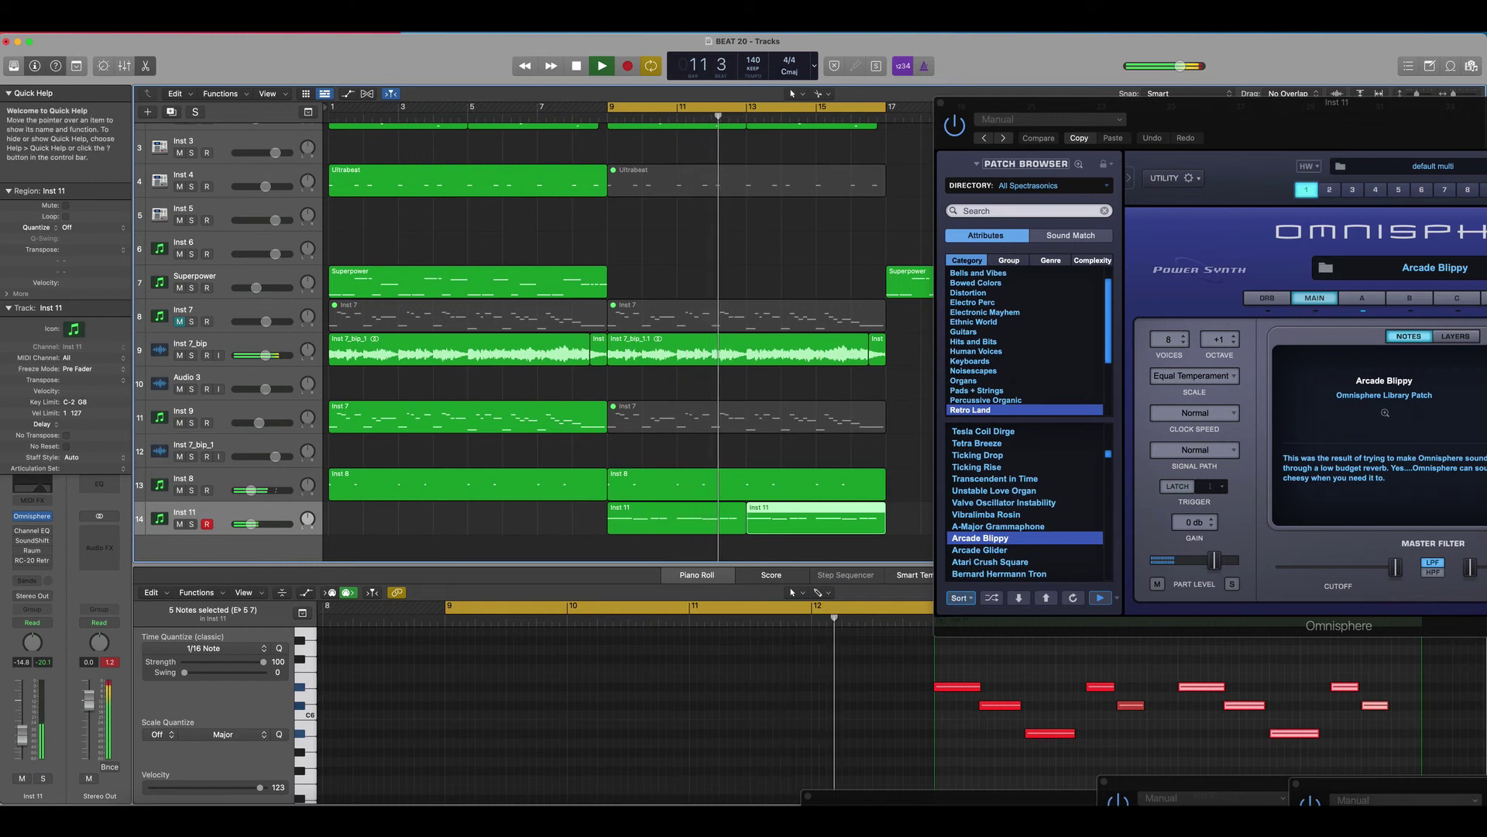
- Save the project, then shift the Omnisphere window aside and move the Superpower region from bar 17 to bar 9
{"action": "left_click", "coordinate": [80, 25]}
{"action": "left_click", "coordinate": [109, 126]}
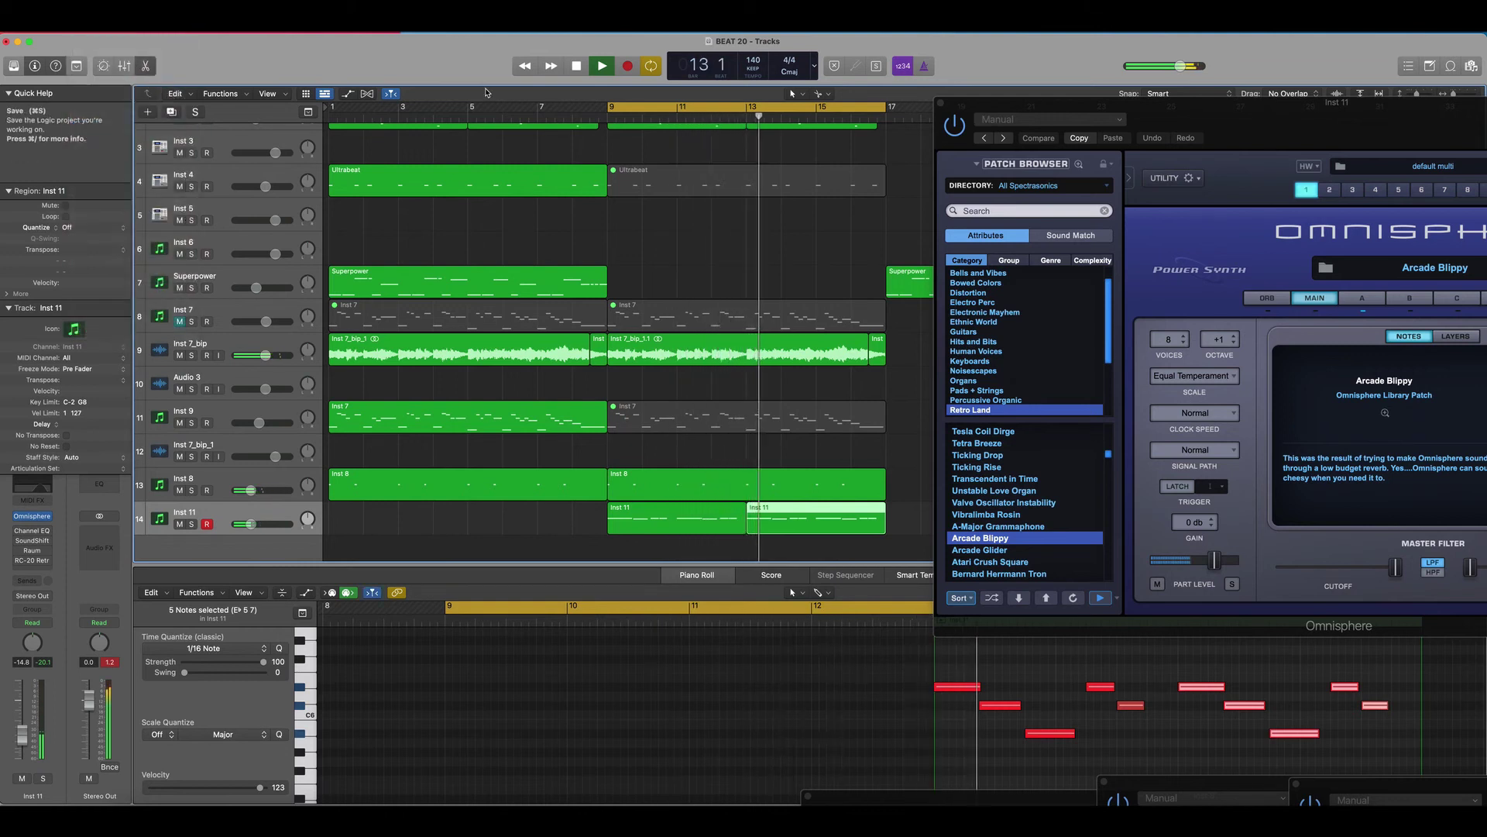
{"action": "left_click_drag", "start_coordinate": [1024, 103], "coordinate": [1099, 346]}
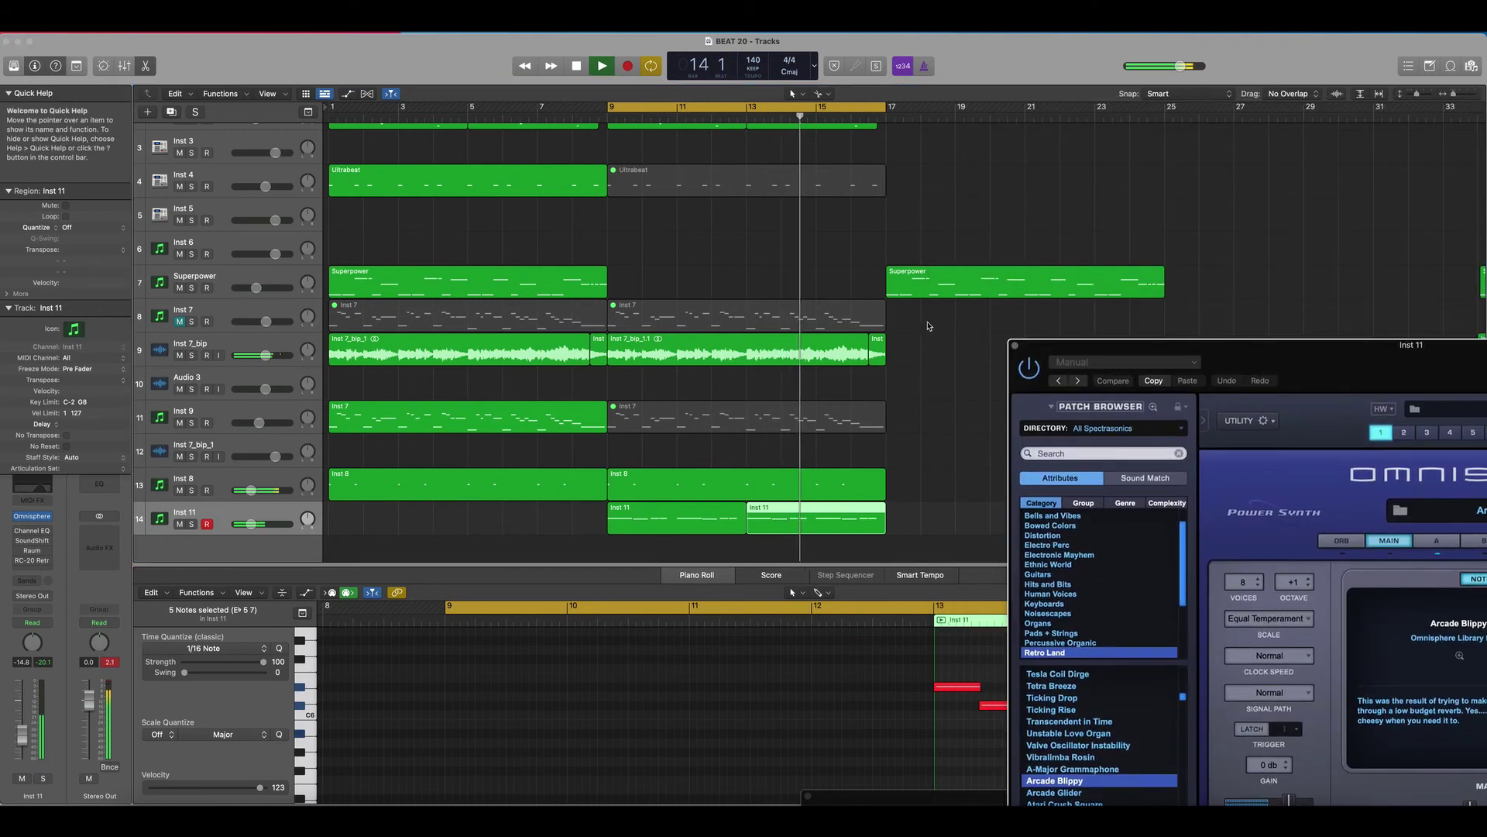
{"action": "left_click_drag", "start_coordinate": [921, 288], "coordinate": [624, 279]}
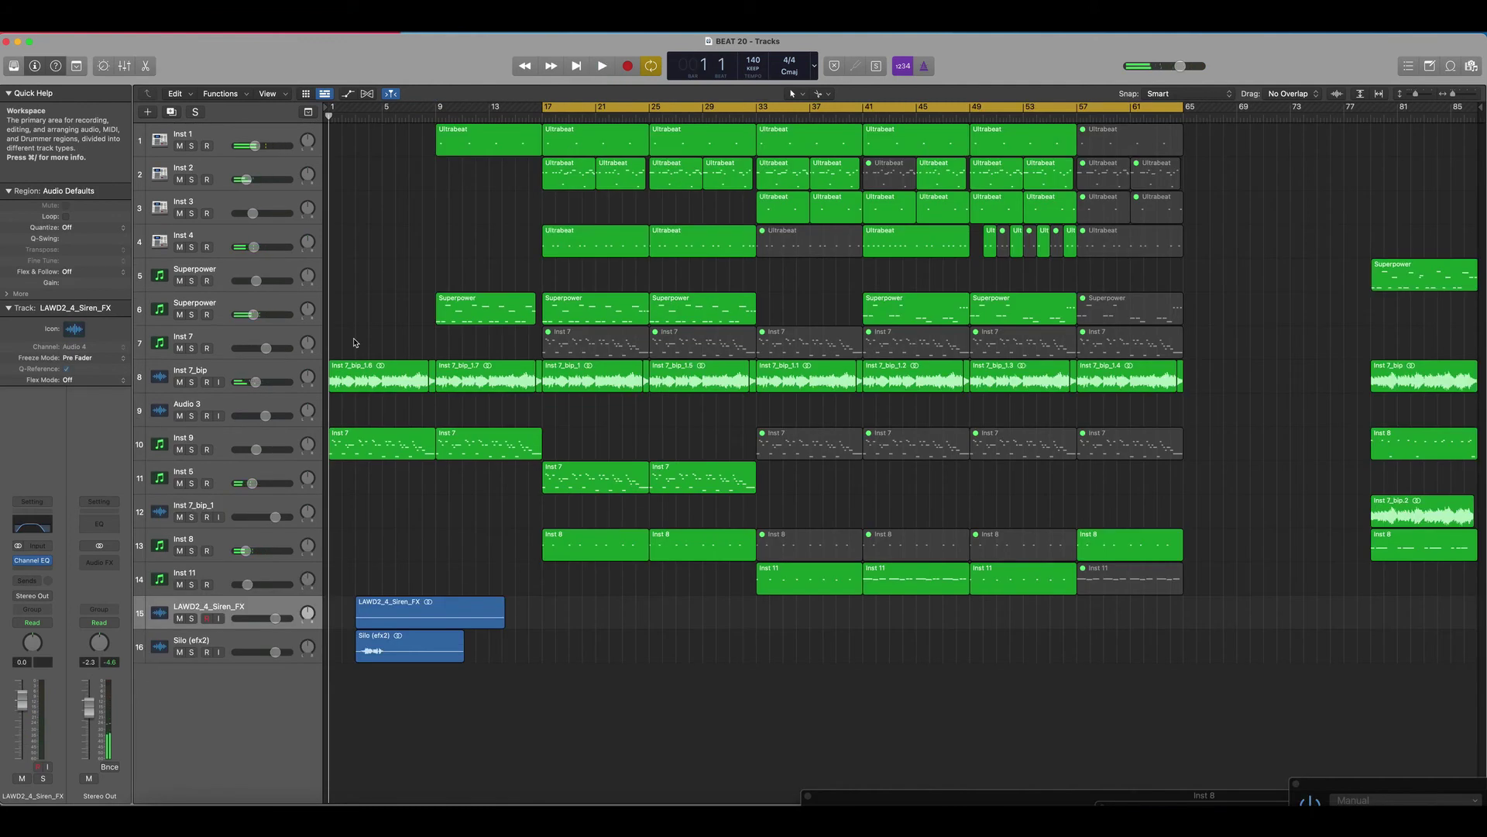
- Play the full arrangement from bar 1, switching cycle mode off for the start and back on during playback
{"action": "key", "text": "c"}
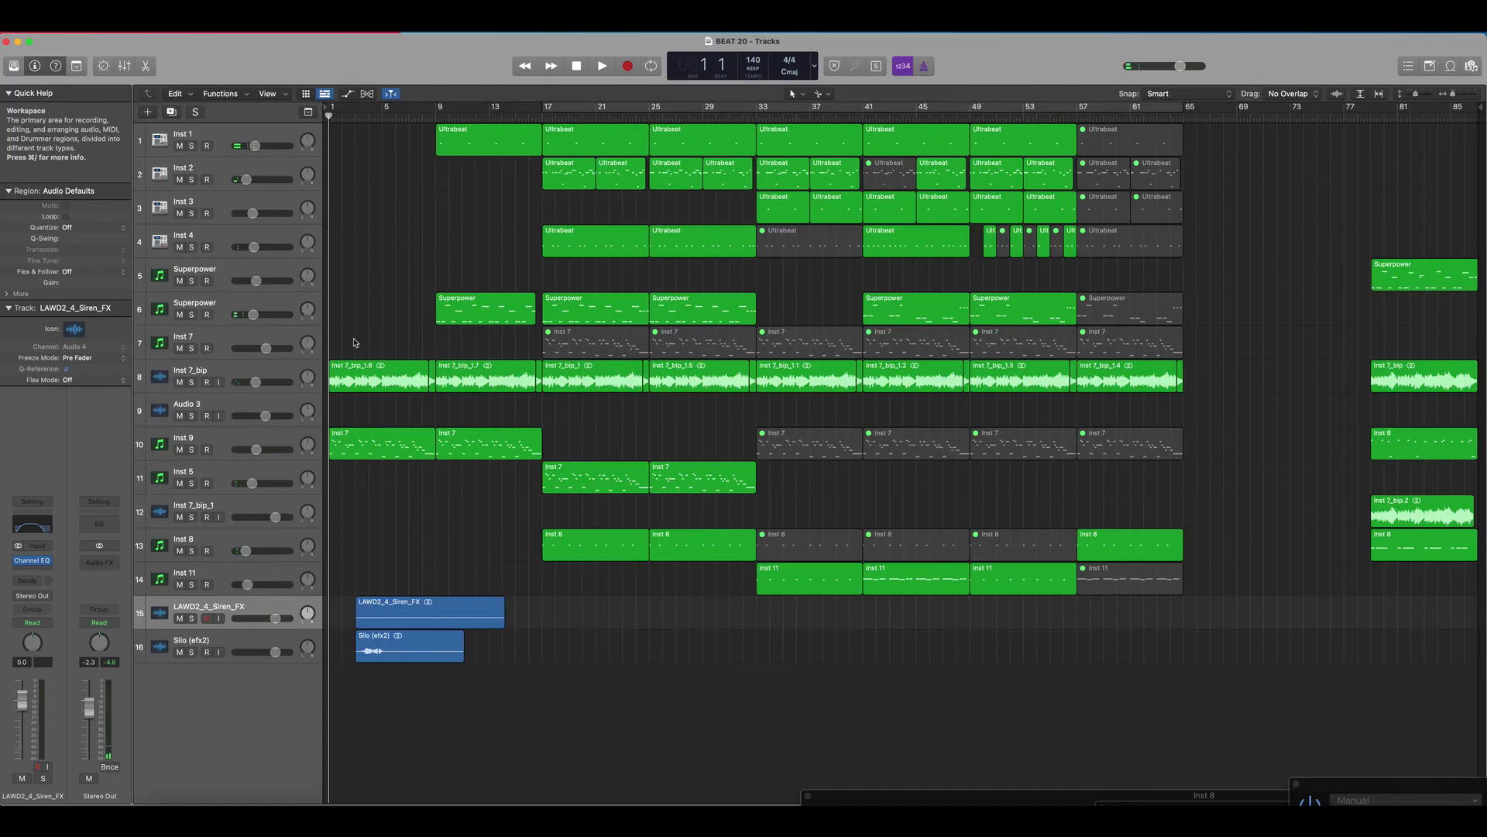
{"action": "key", "text": "c"}
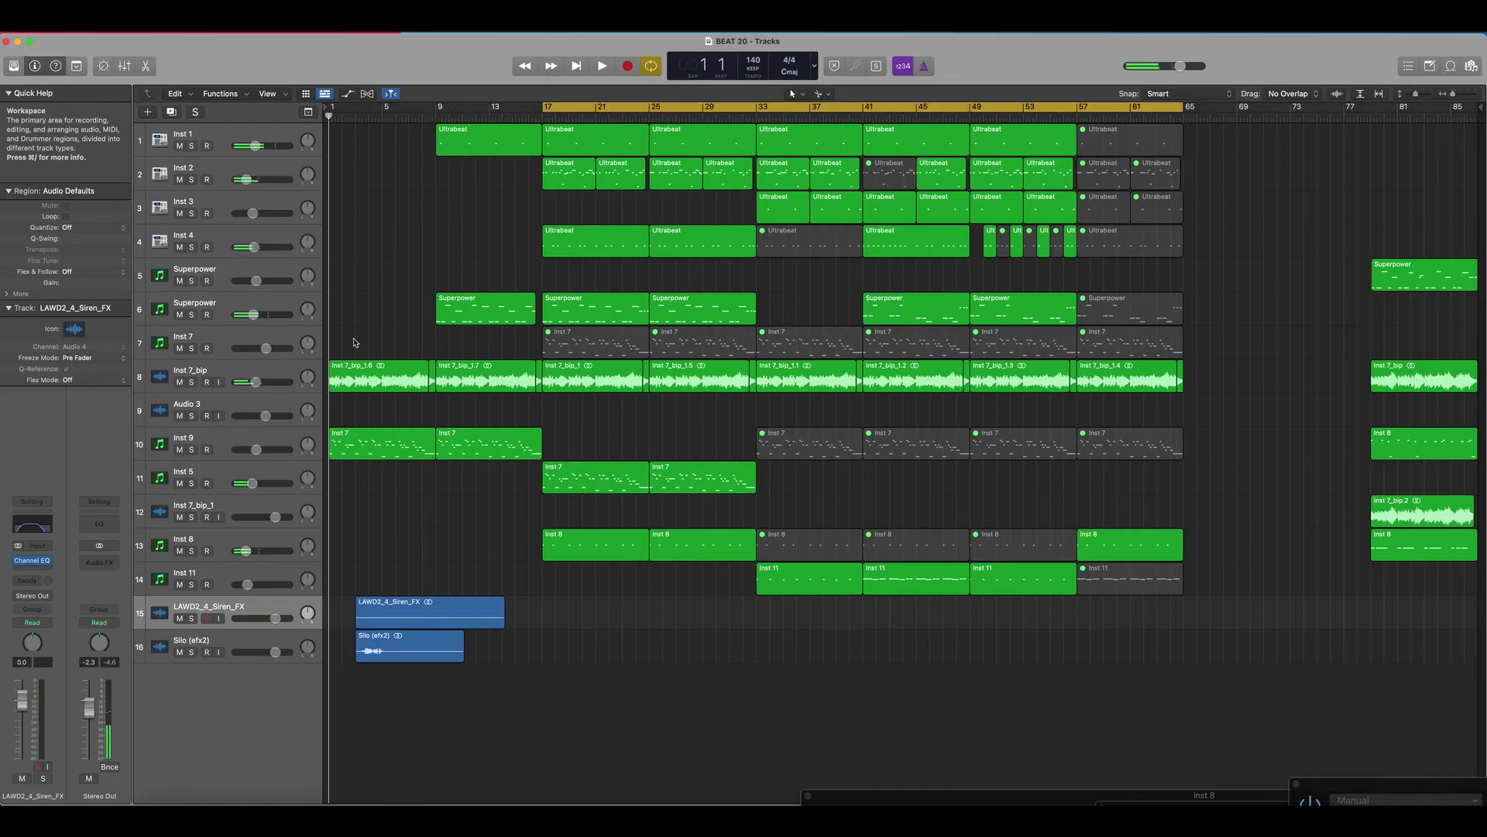
{"action": "key", "text": "c"}
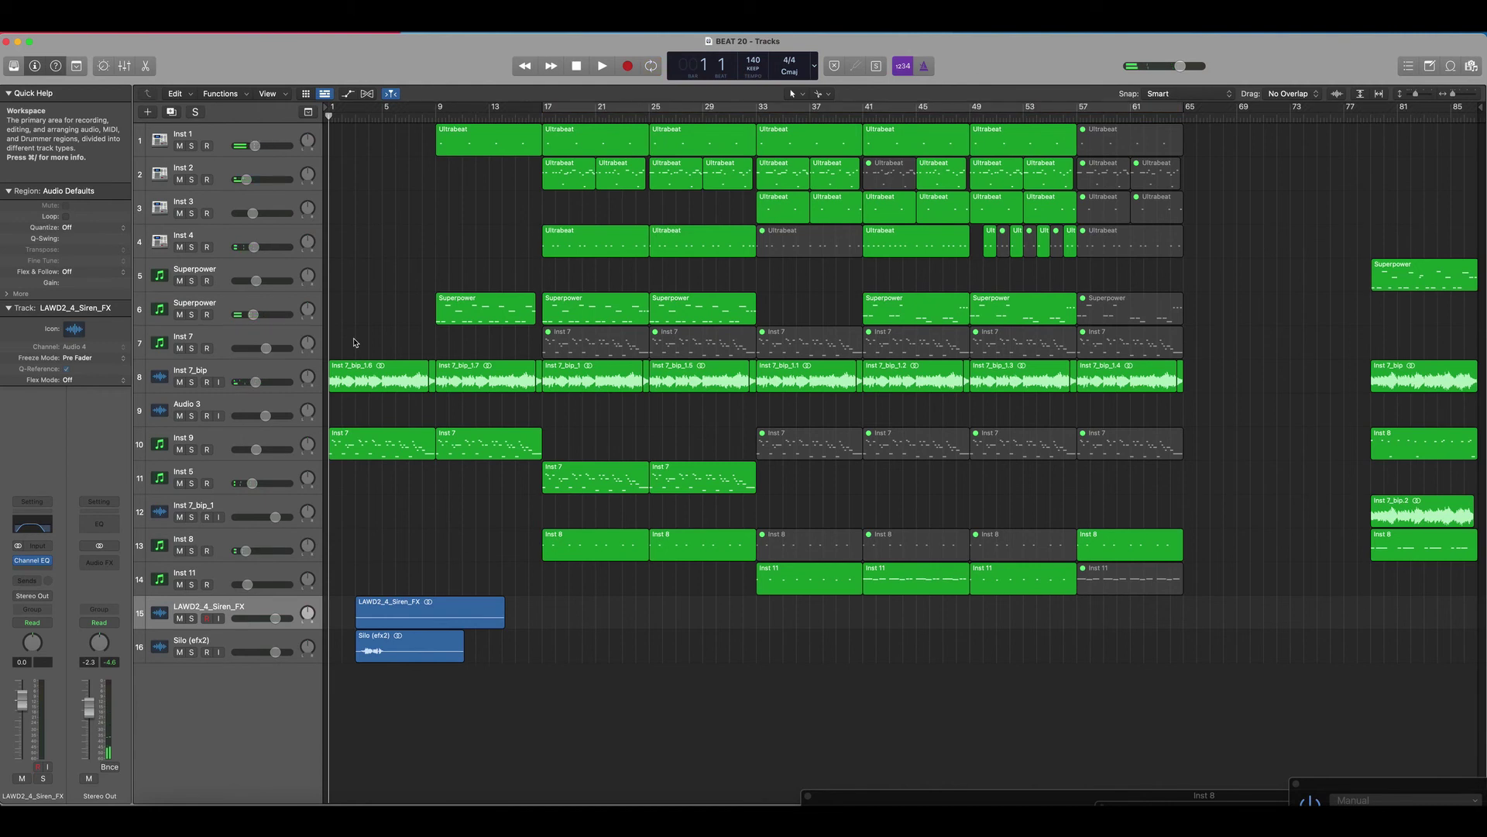
{"action": "key", "text": "space"}
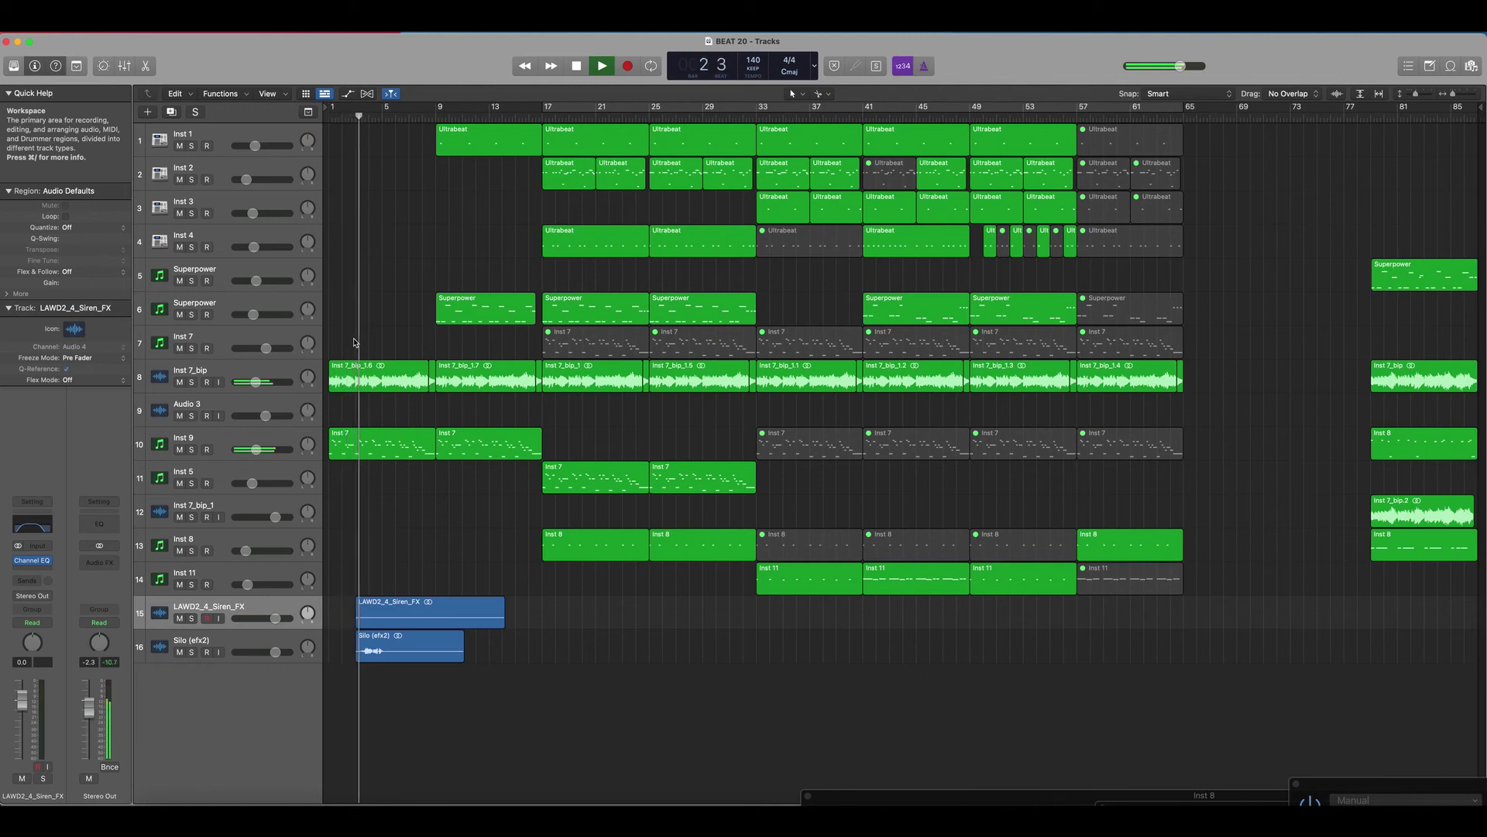
{"action": "key", "text": "c"}
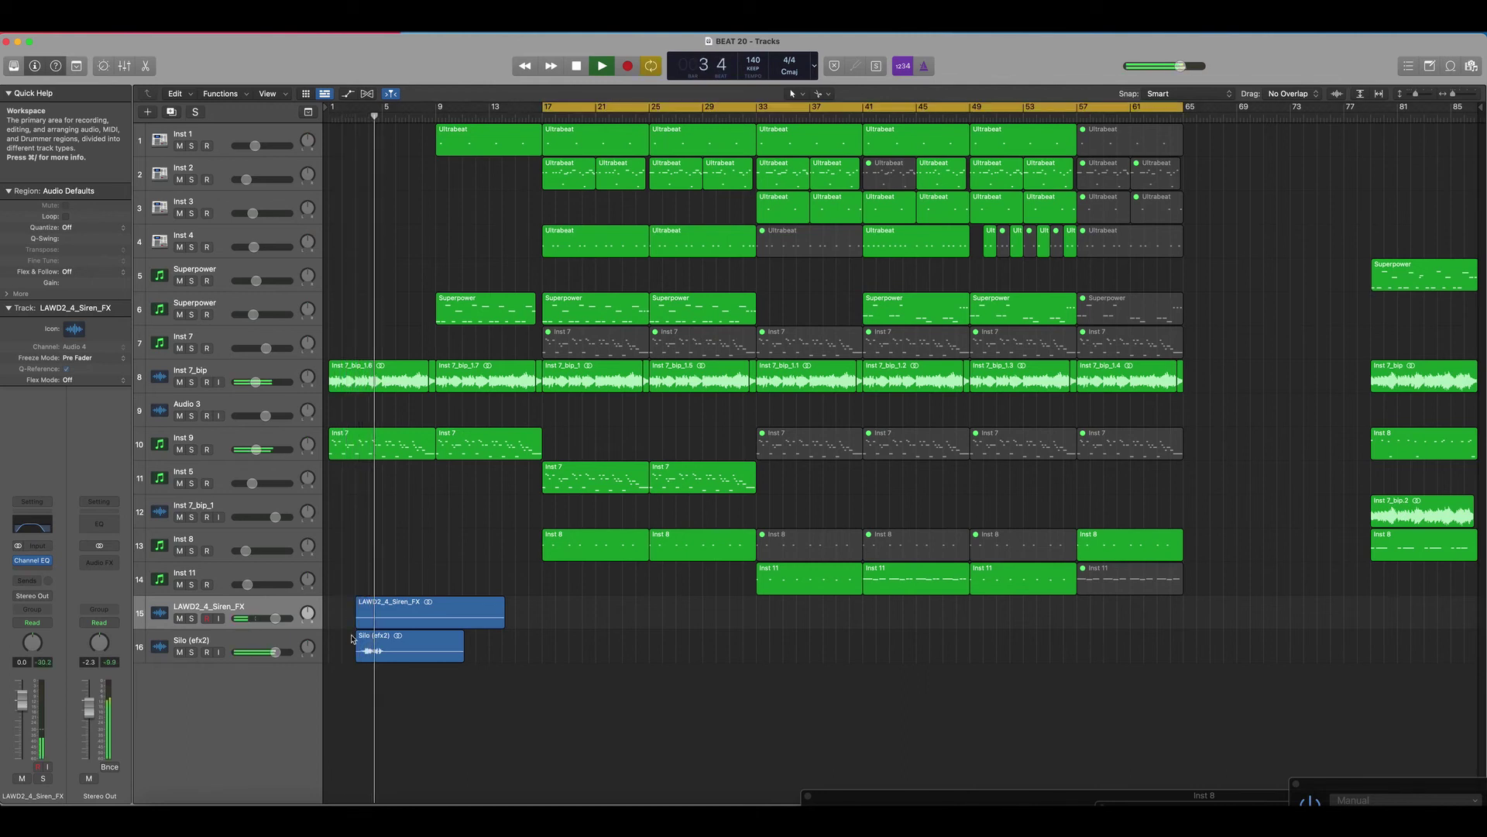